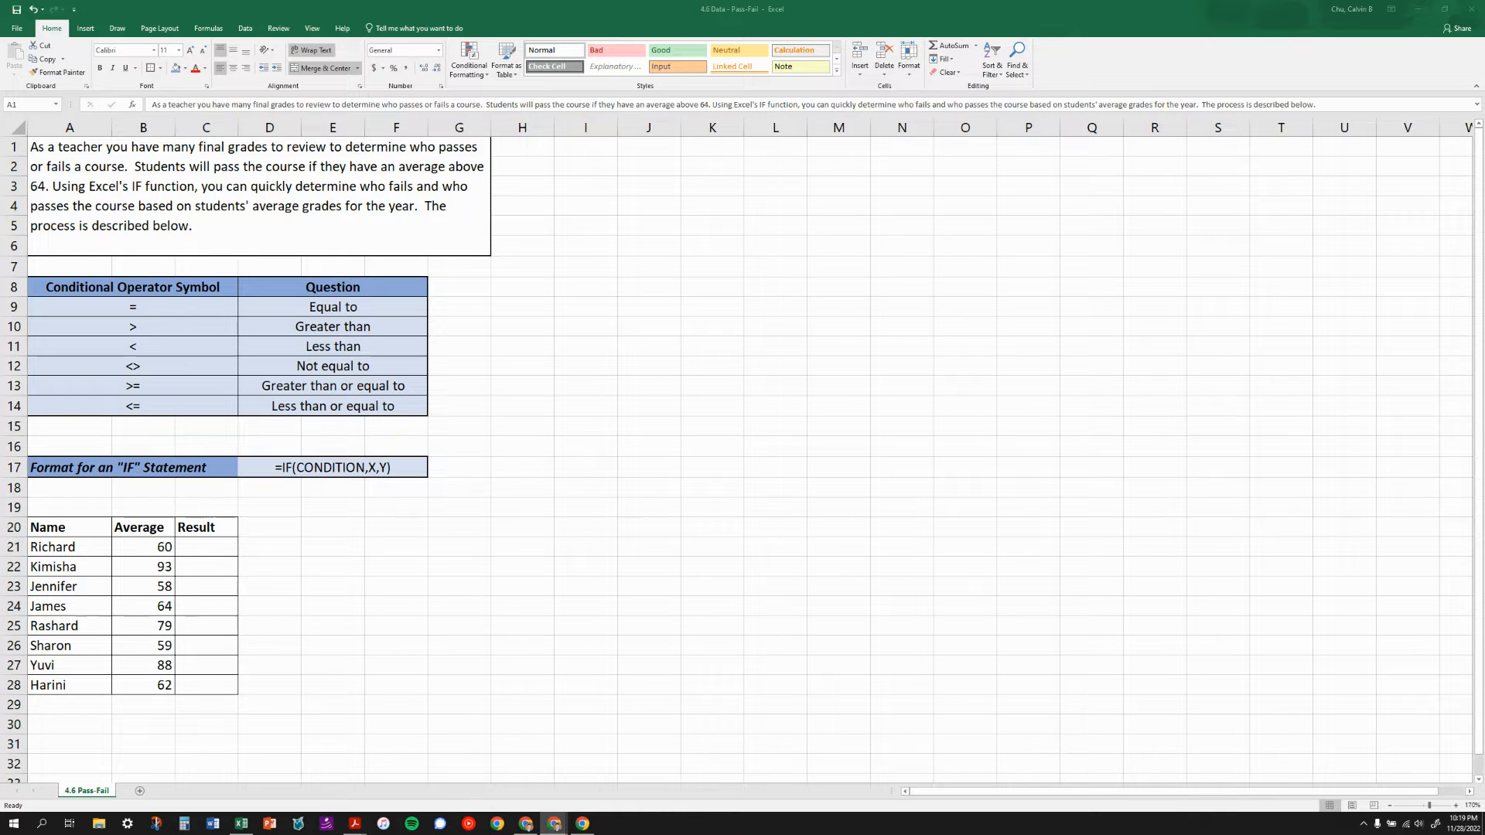
{"action": "left_click", "coordinate": [977, 46]}
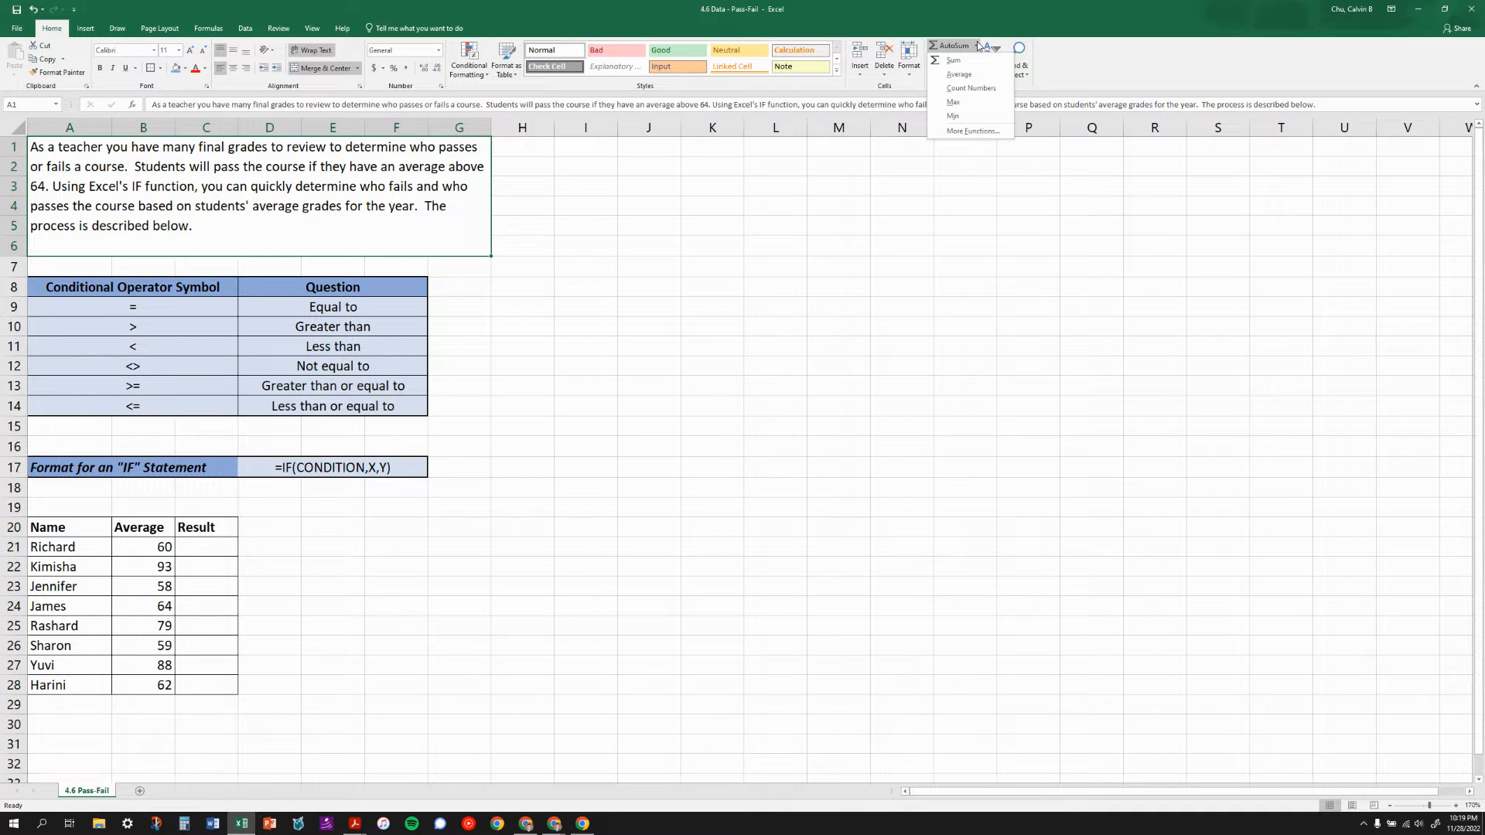
{"action": "left_click", "coordinate": [978, 46]}
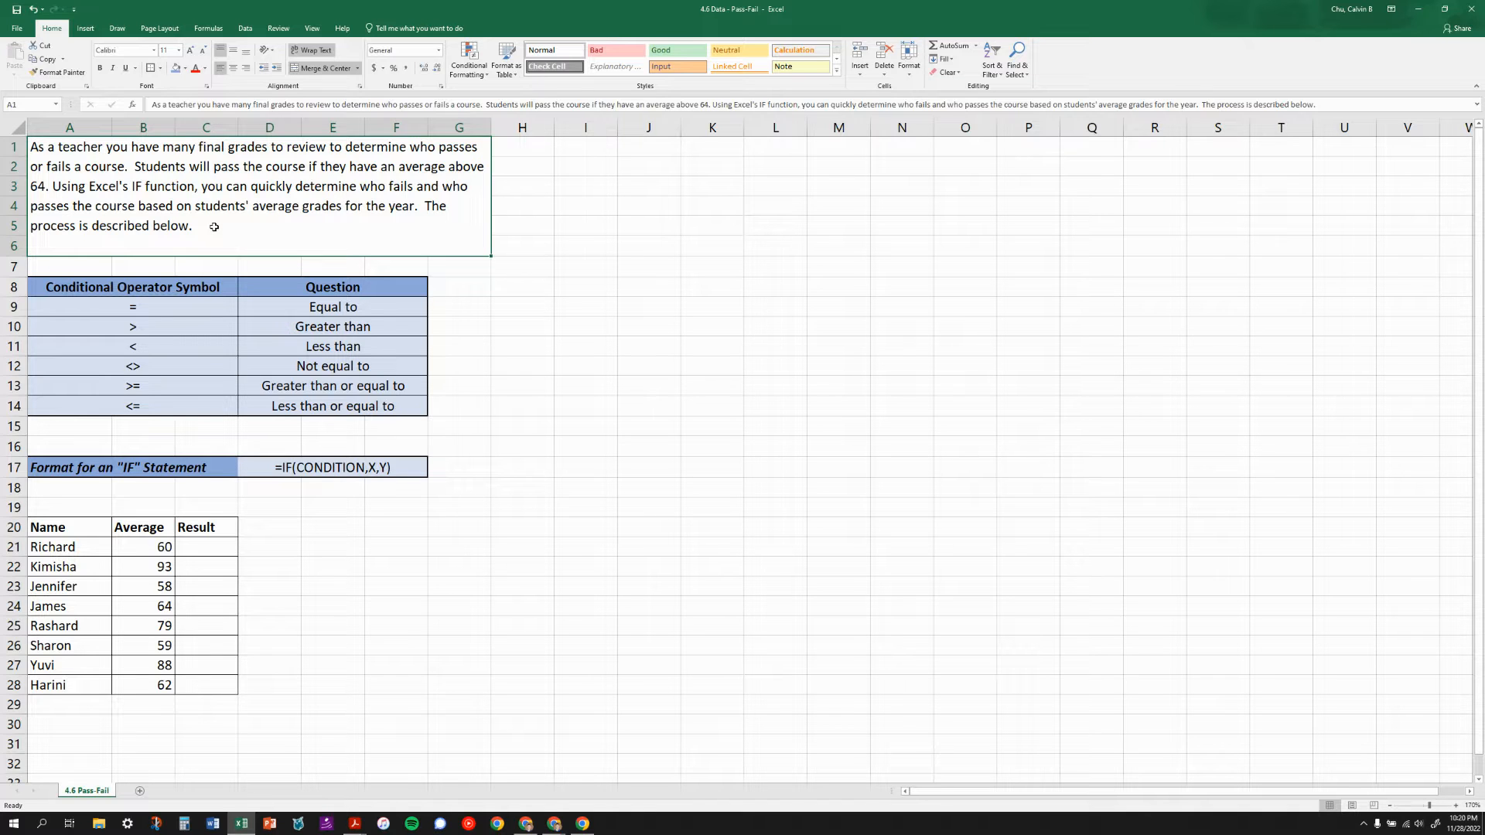
- Examine the student grade table, the conditional operator symbols and the IF statement format
{"action": "left_click_drag", "start_coordinate": [77, 507], "coordinate": [251, 739]}
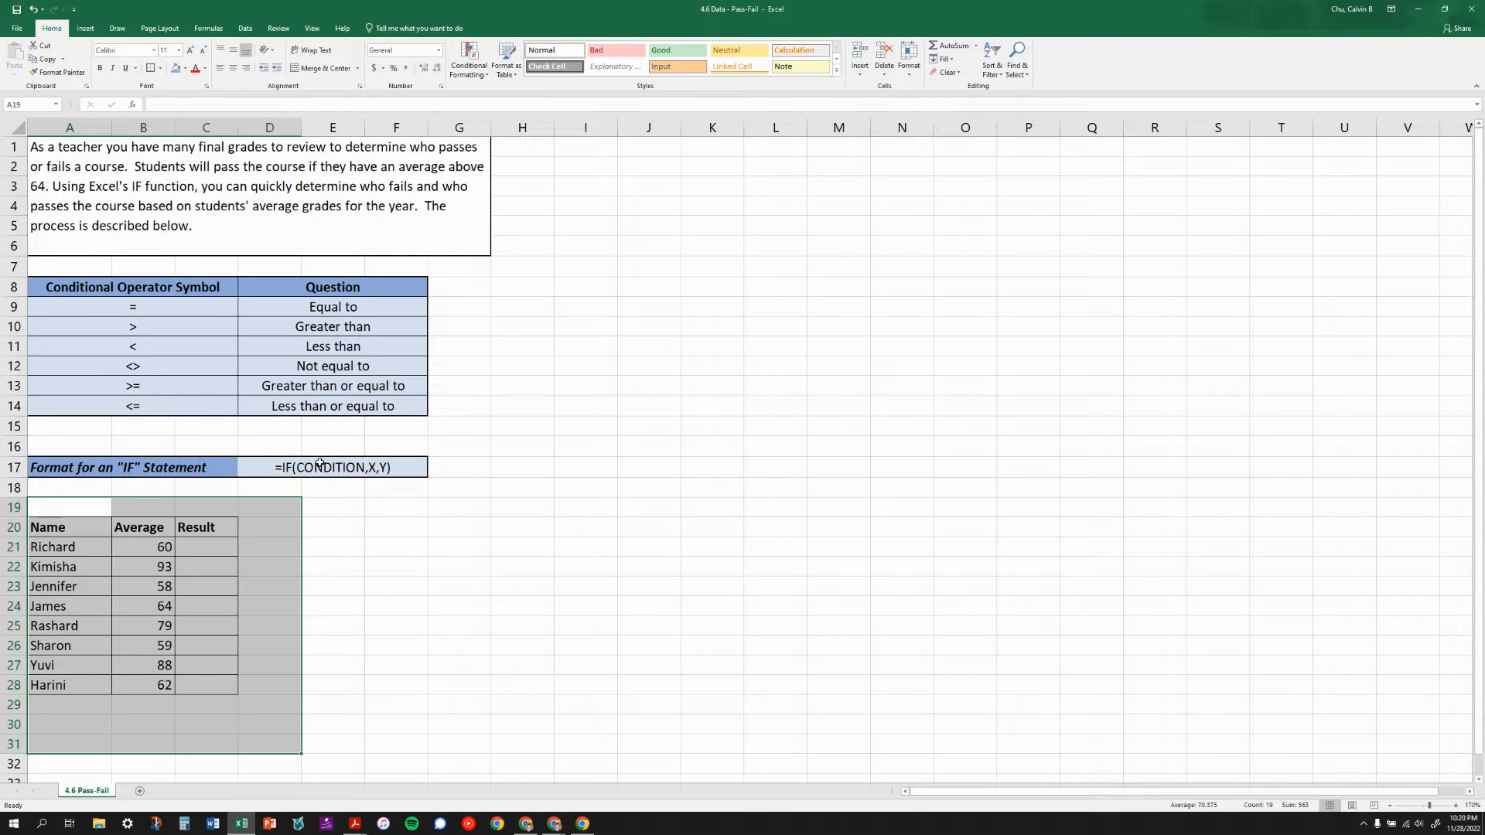
{"action": "left_click", "coordinate": [506, 383]}
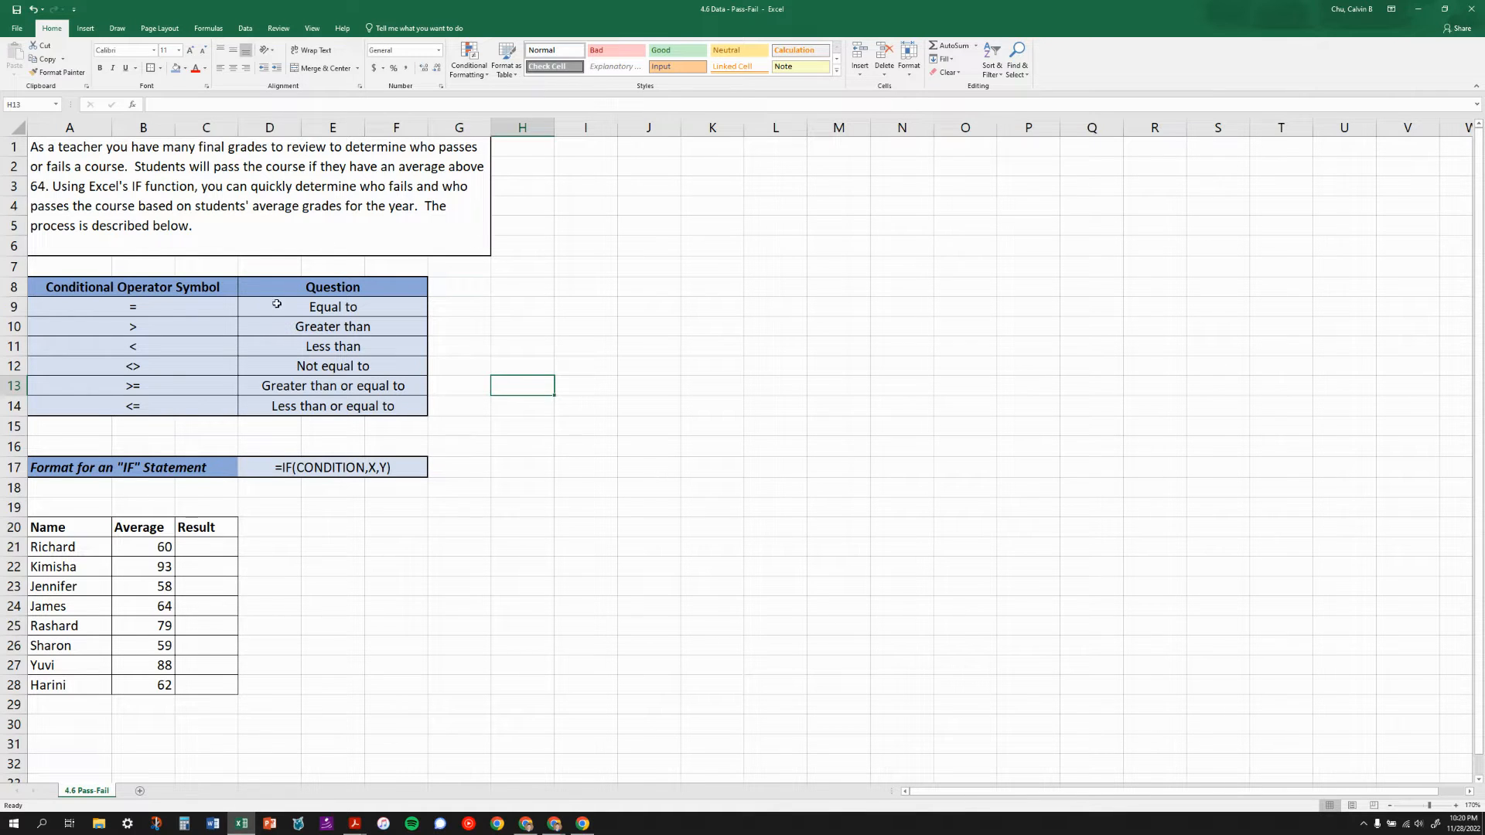
{"action": "left_click", "coordinate": [163, 311]}
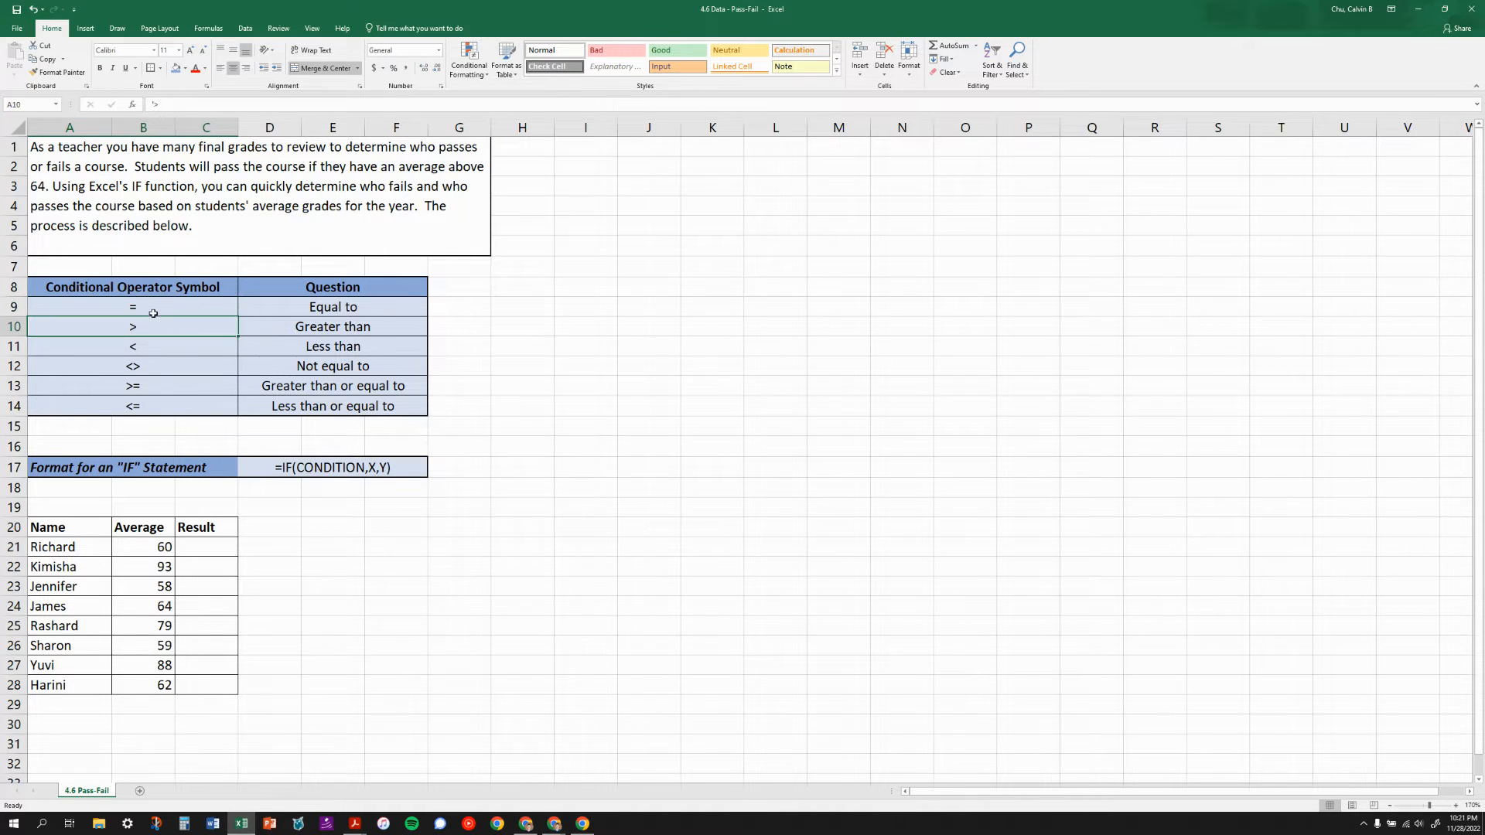
{"action": "left_click", "coordinate": [155, 326]}
{"action": "left_click", "coordinate": [155, 352]}
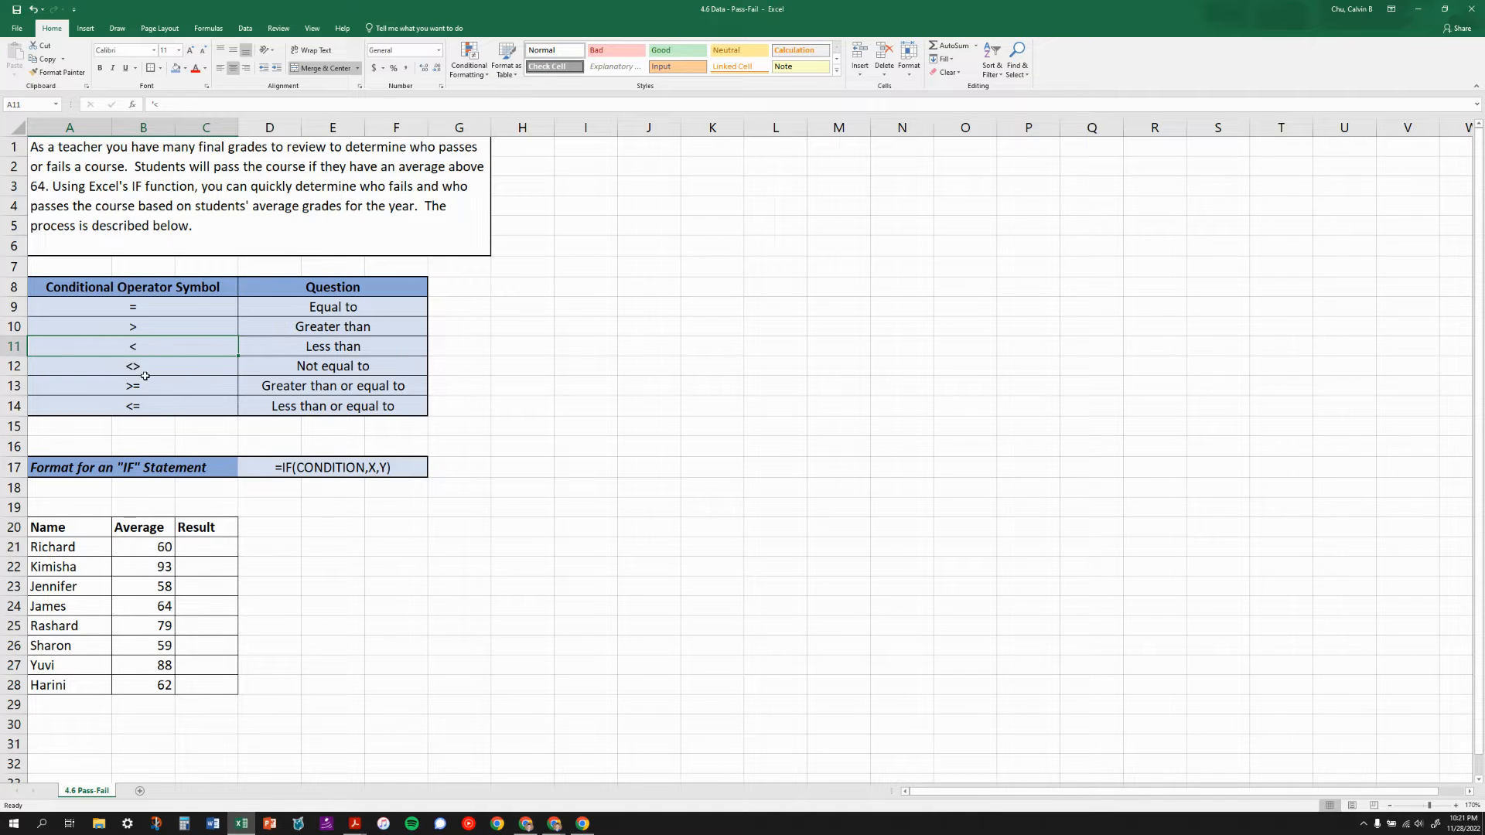
{"action": "left_click", "coordinate": [133, 369]}
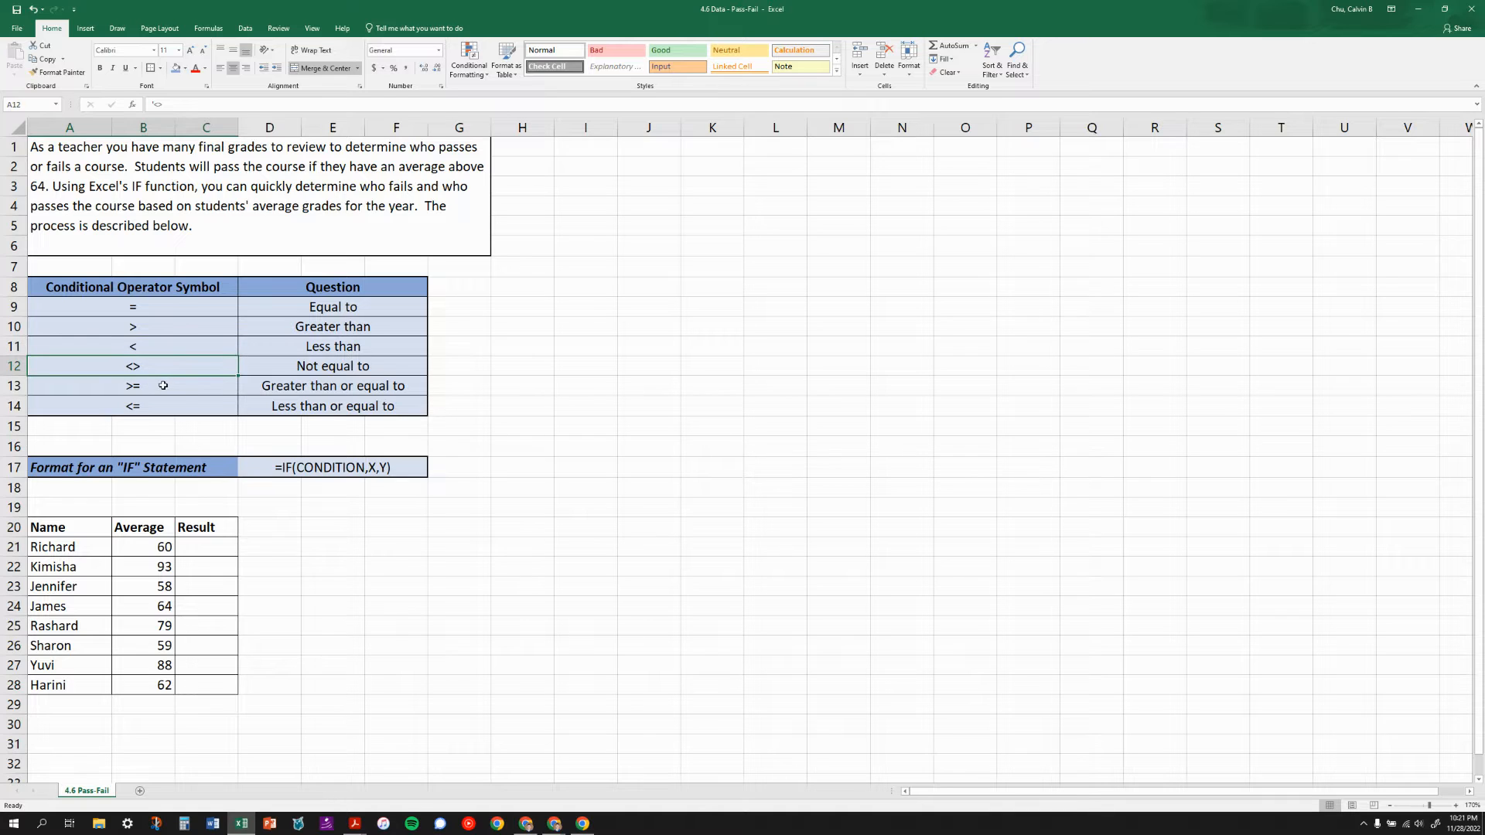
{"action": "left_click", "coordinate": [155, 385]}
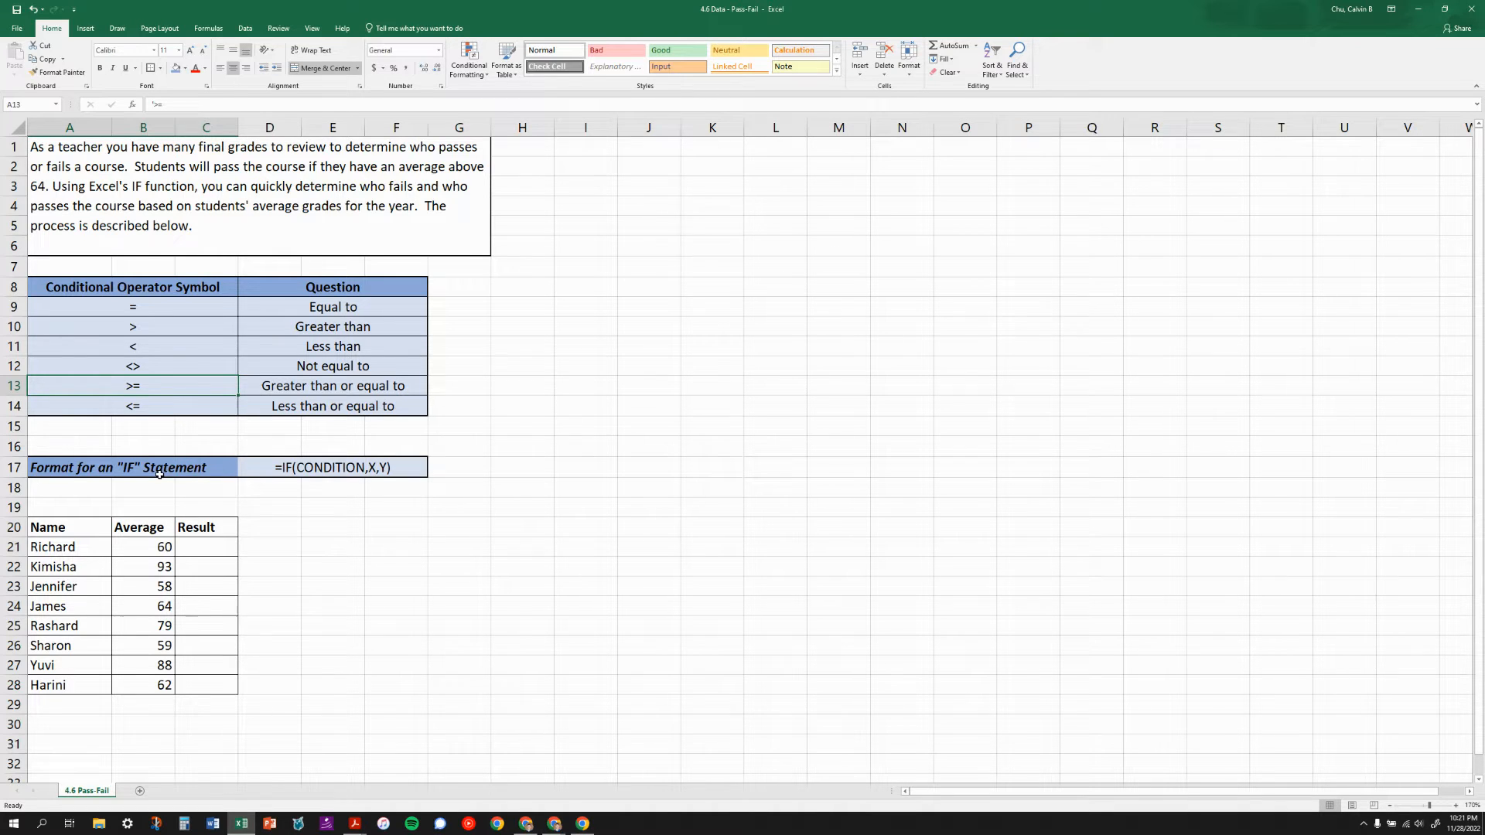
{"action": "left_click", "coordinate": [294, 470]}
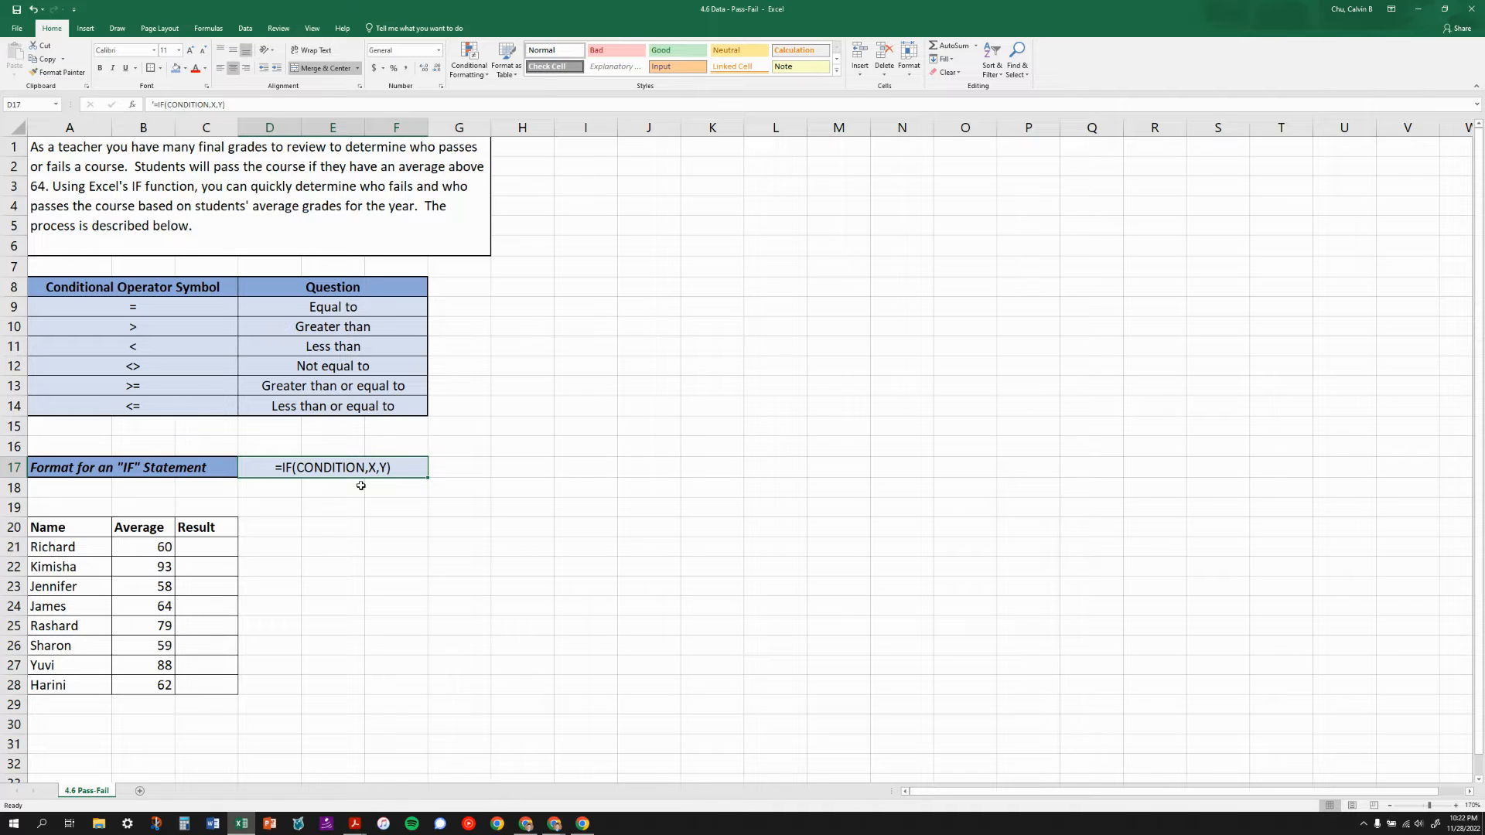
- Enter the formula =IF(B21>64,"PASS","FAIL") in C21, the first student's Result cell
{"action": "left_click", "coordinate": [185, 547]}
{"action": "scroll", "coordinate": [318, 439], "scroll_direction": "down", "scroll_amount": 2}
{"action": "scroll", "coordinate": [318, 439], "scroll_direction": "down", "scroll_amount": 2}
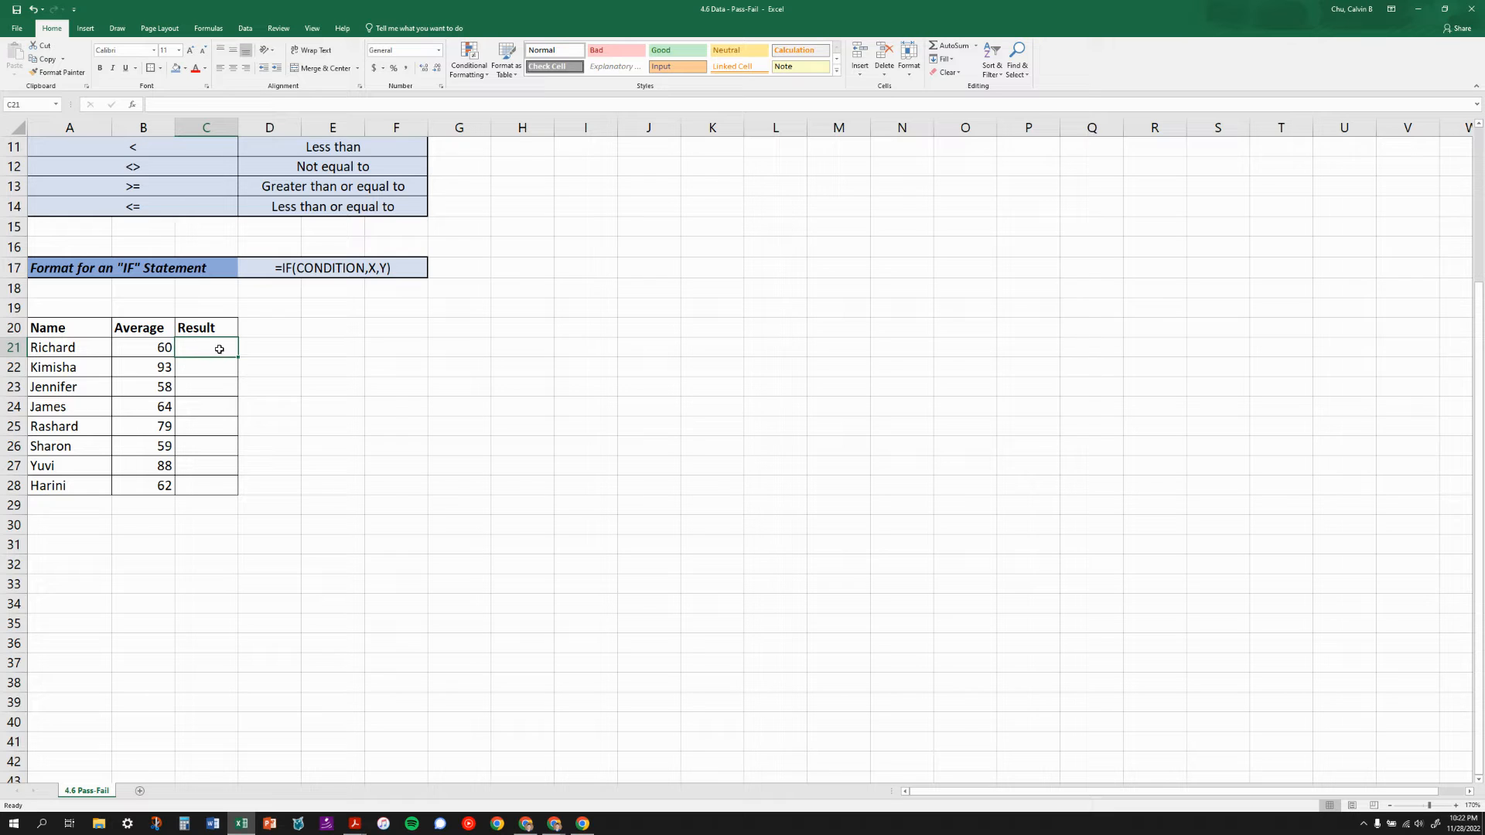
{"action": "type", "text": "="}
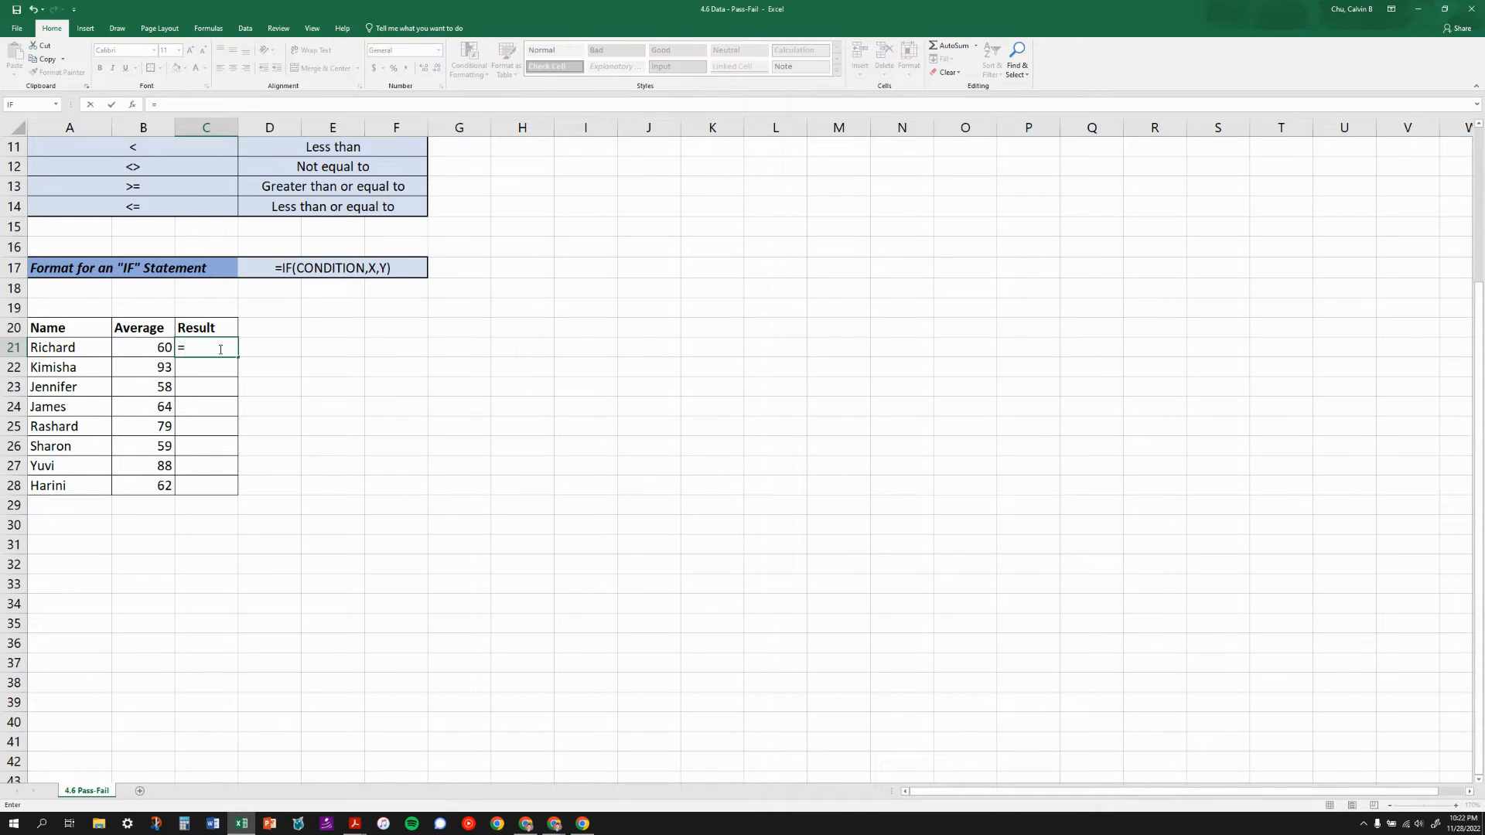
{"action": "type", "text": "if"}
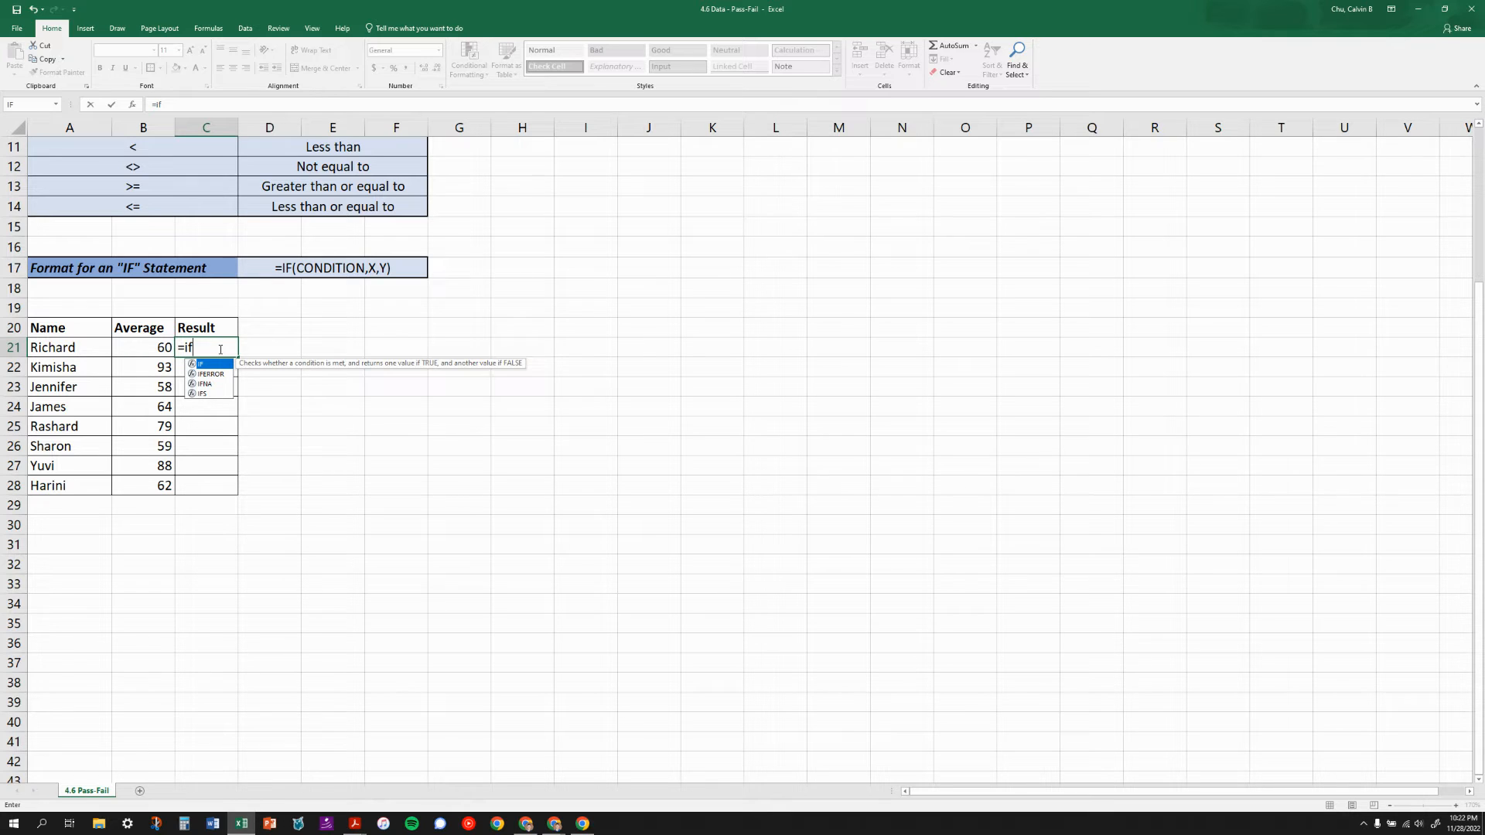
{"action": "type", "text": "("}
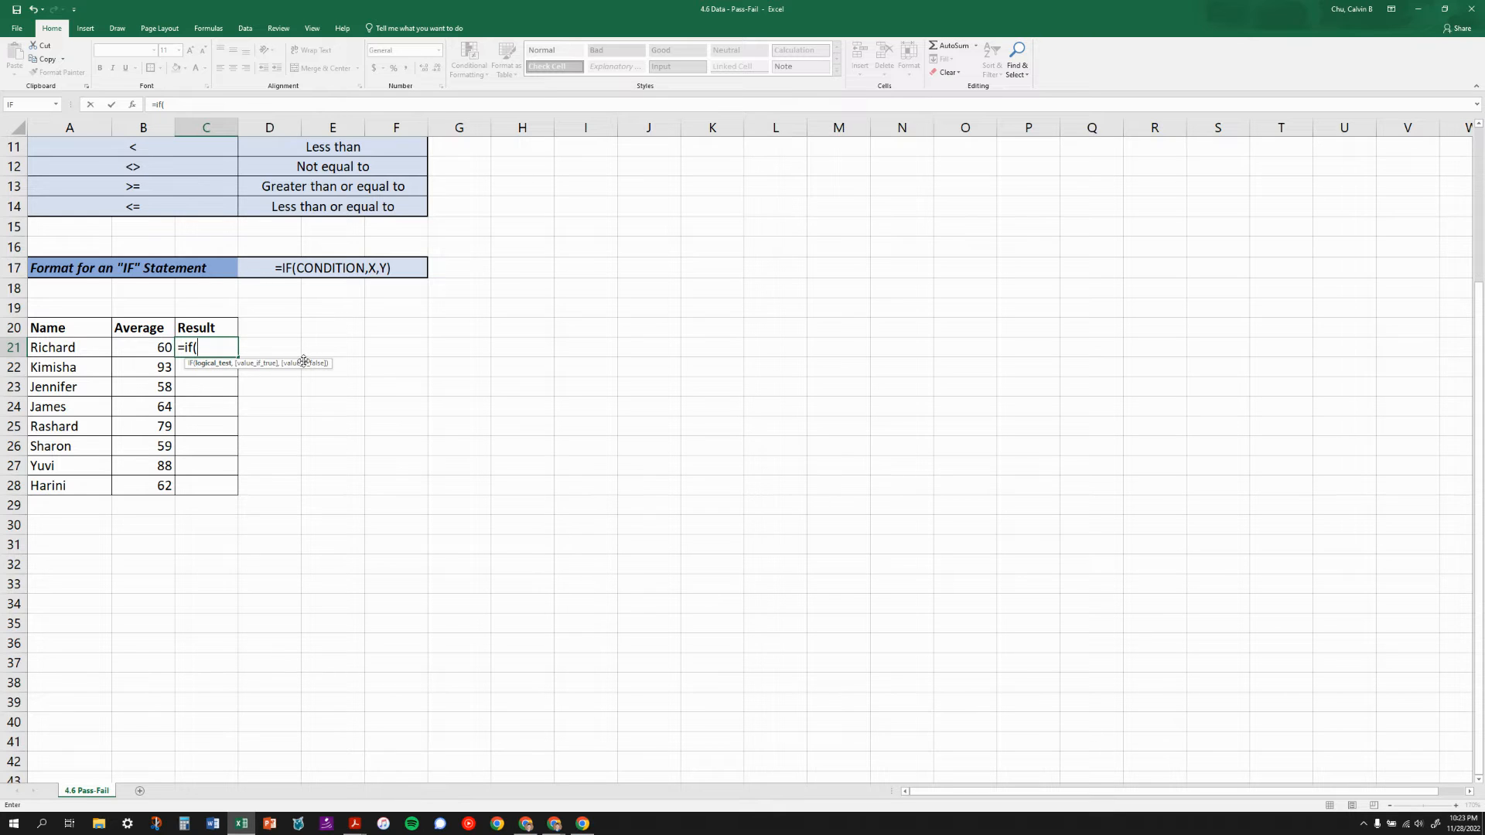
{"action": "left_click", "coordinate": [151, 348]}
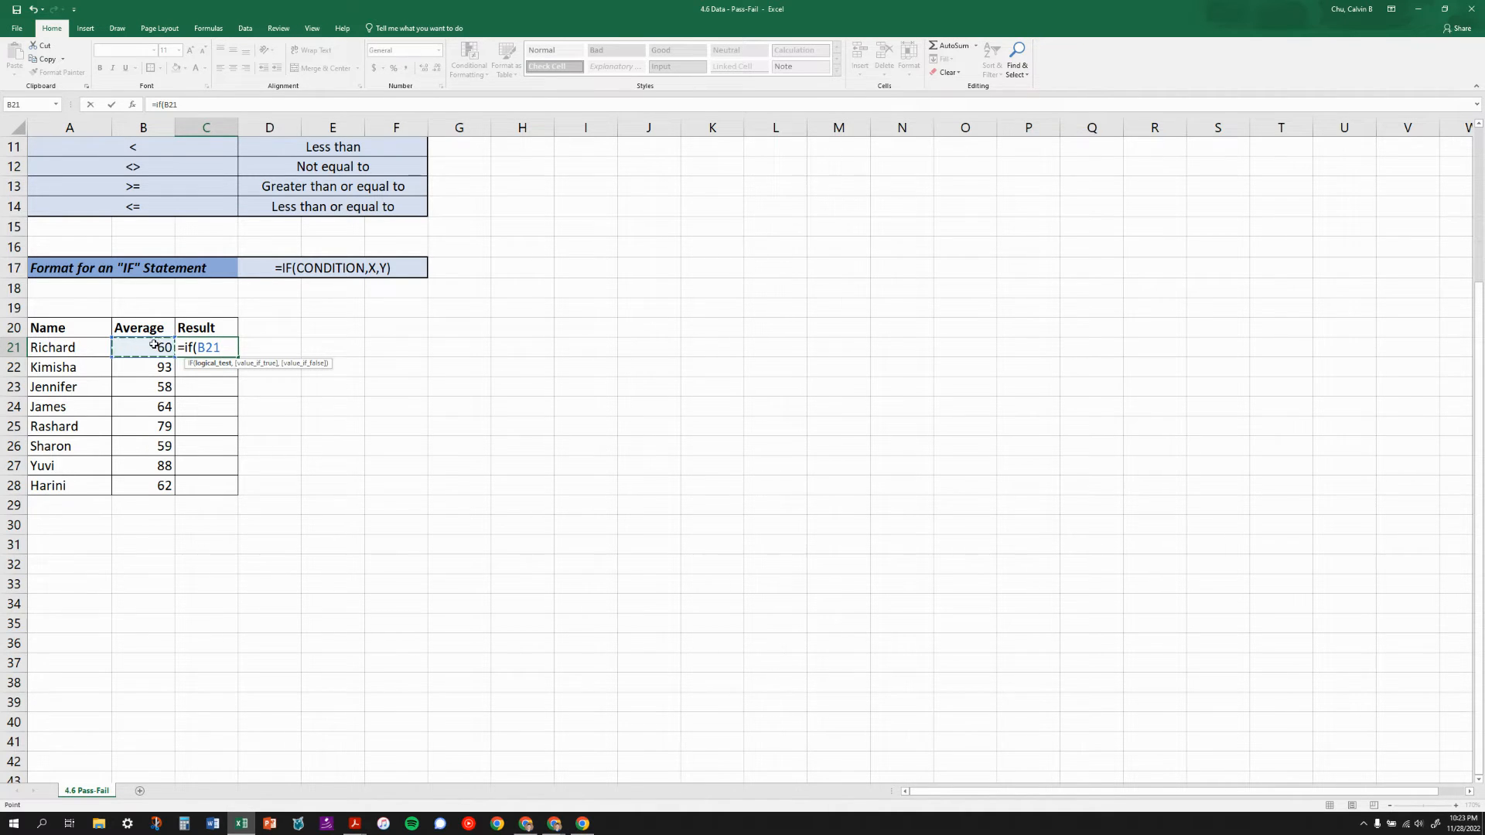
{"action": "scroll", "coordinate": [162, 349], "scroll_direction": "down", "scroll_amount": 2}
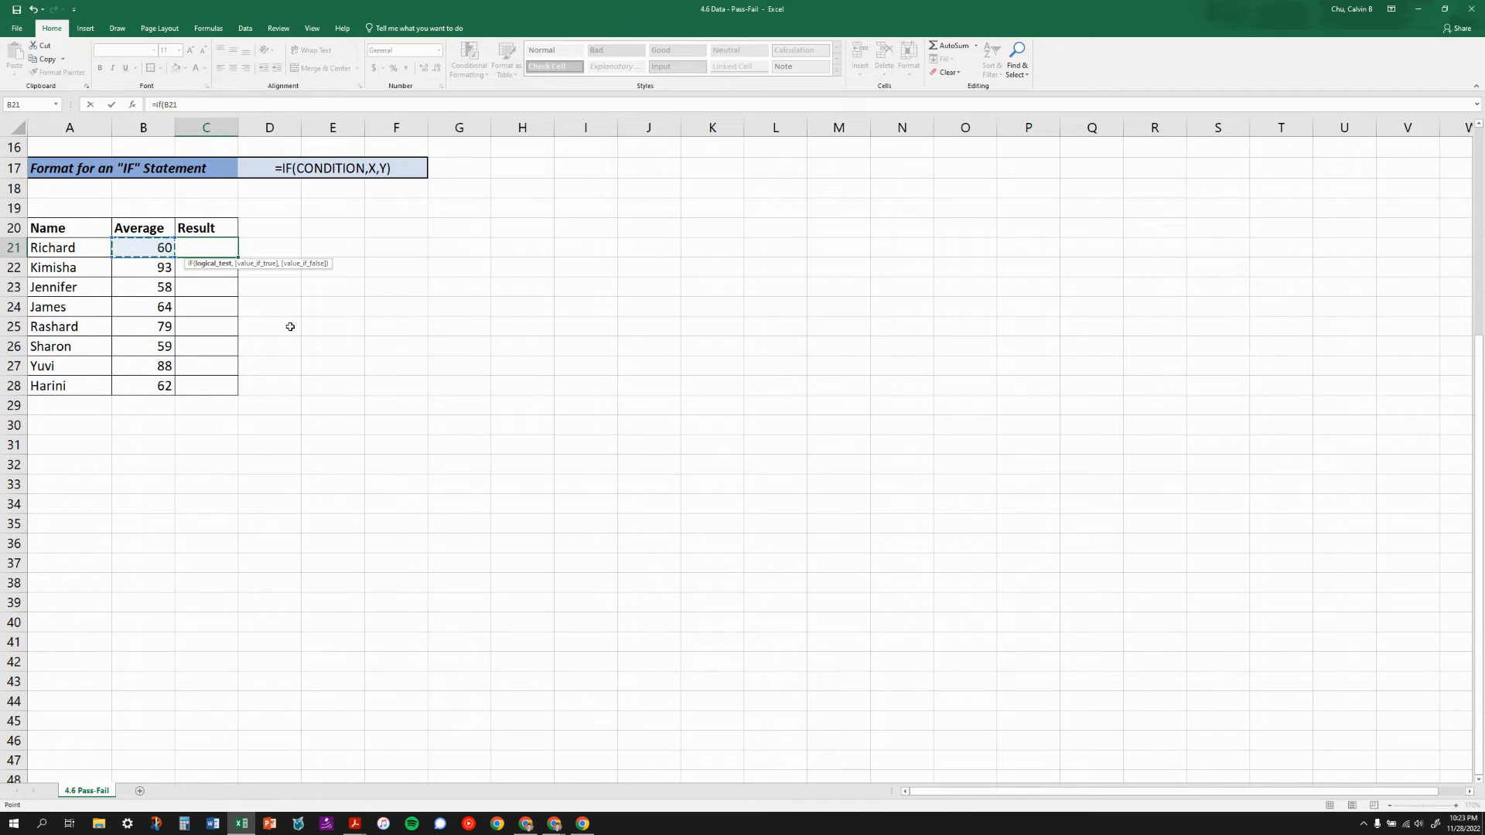
{"action": "scroll", "coordinate": [290, 326], "scroll_direction": "up", "scroll_amount": 3}
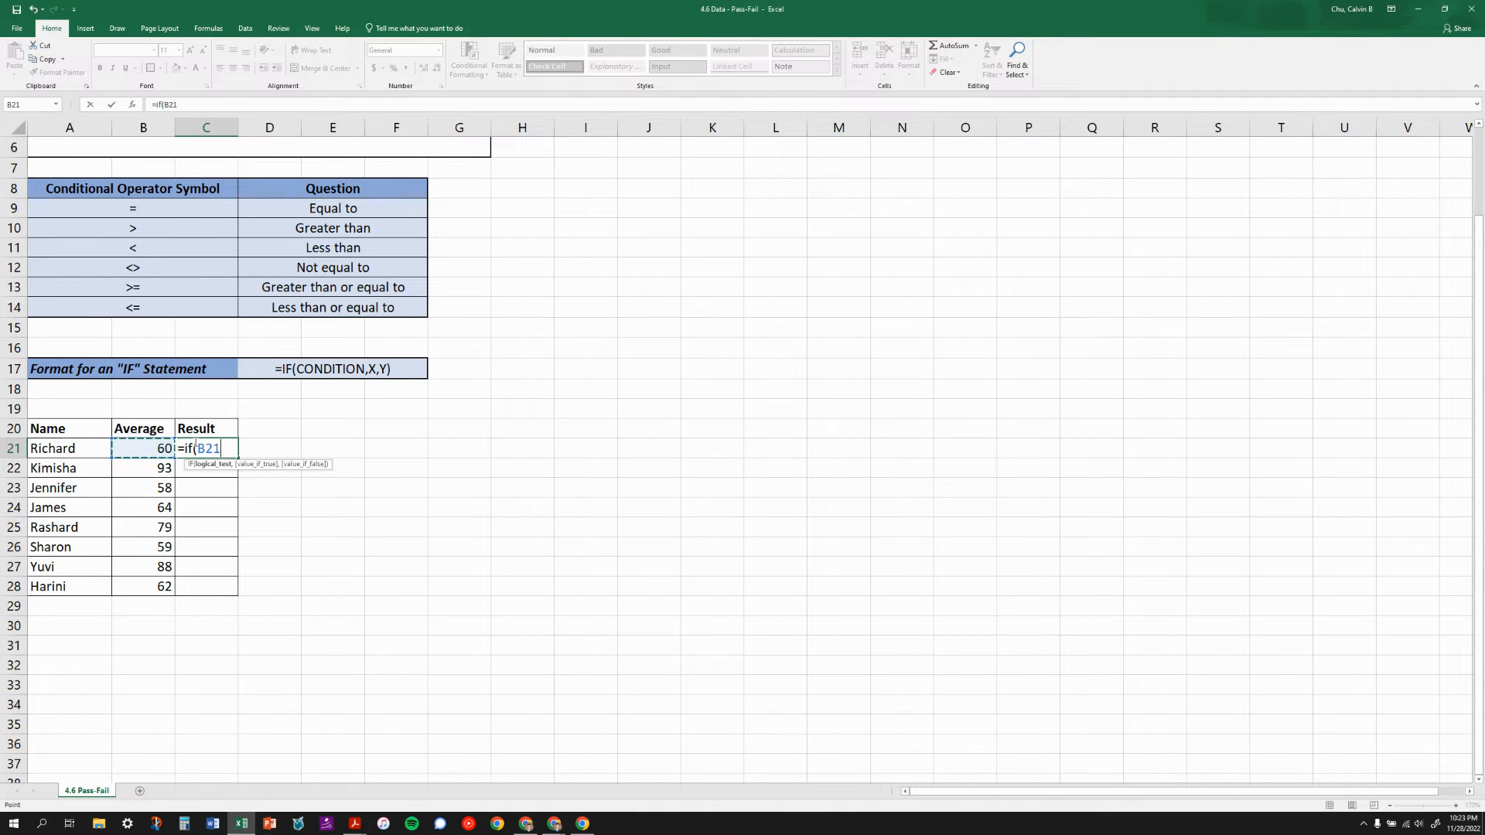
{"action": "type", "text": ">64,"}
{"action": "type", "text": "\"PASS\""}
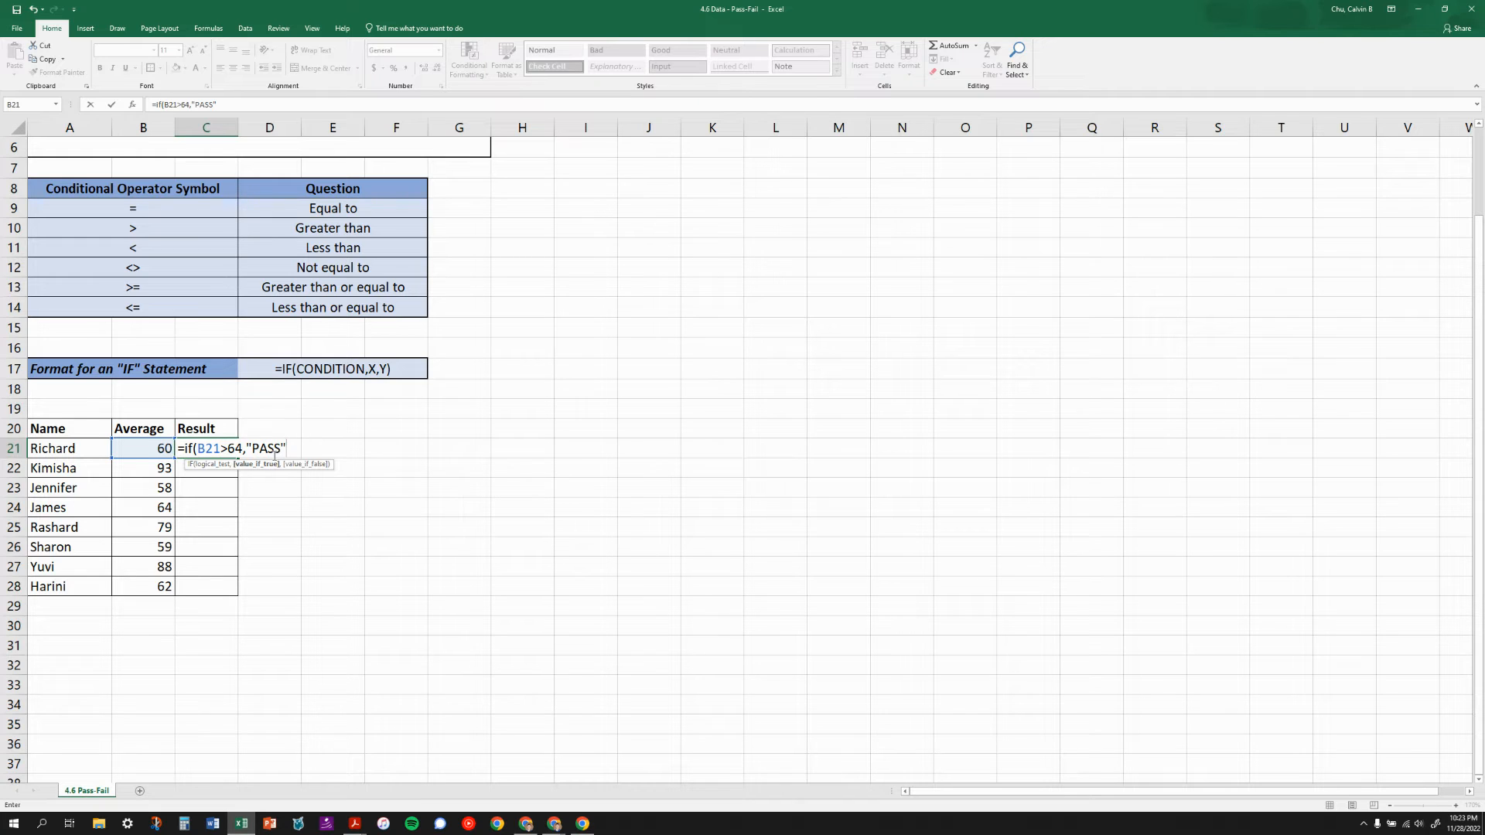
{"action": "type", "text": ",\"FAIL\")"}
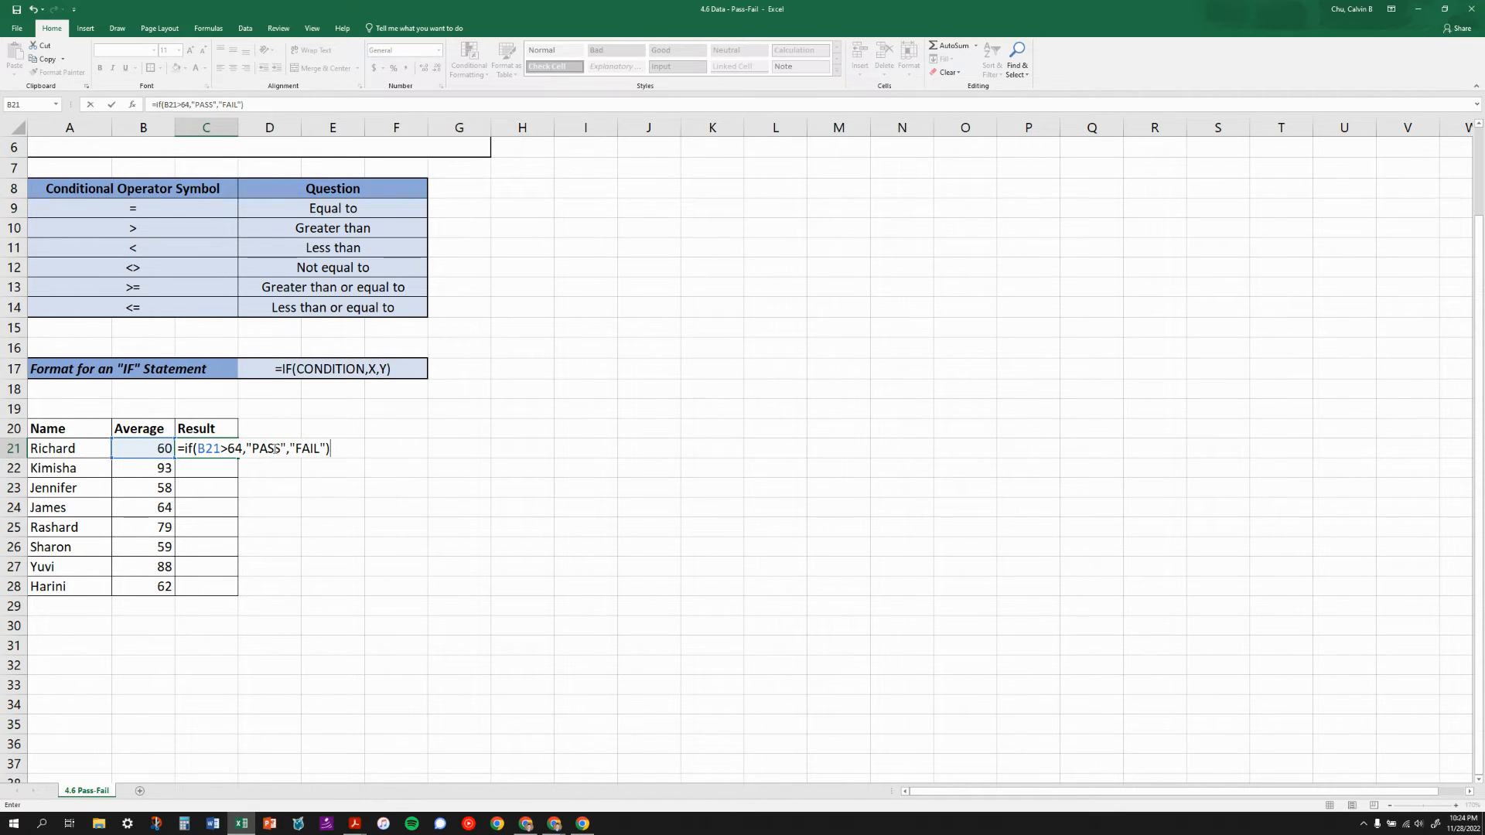
{"action": "key", "text": "Return"}
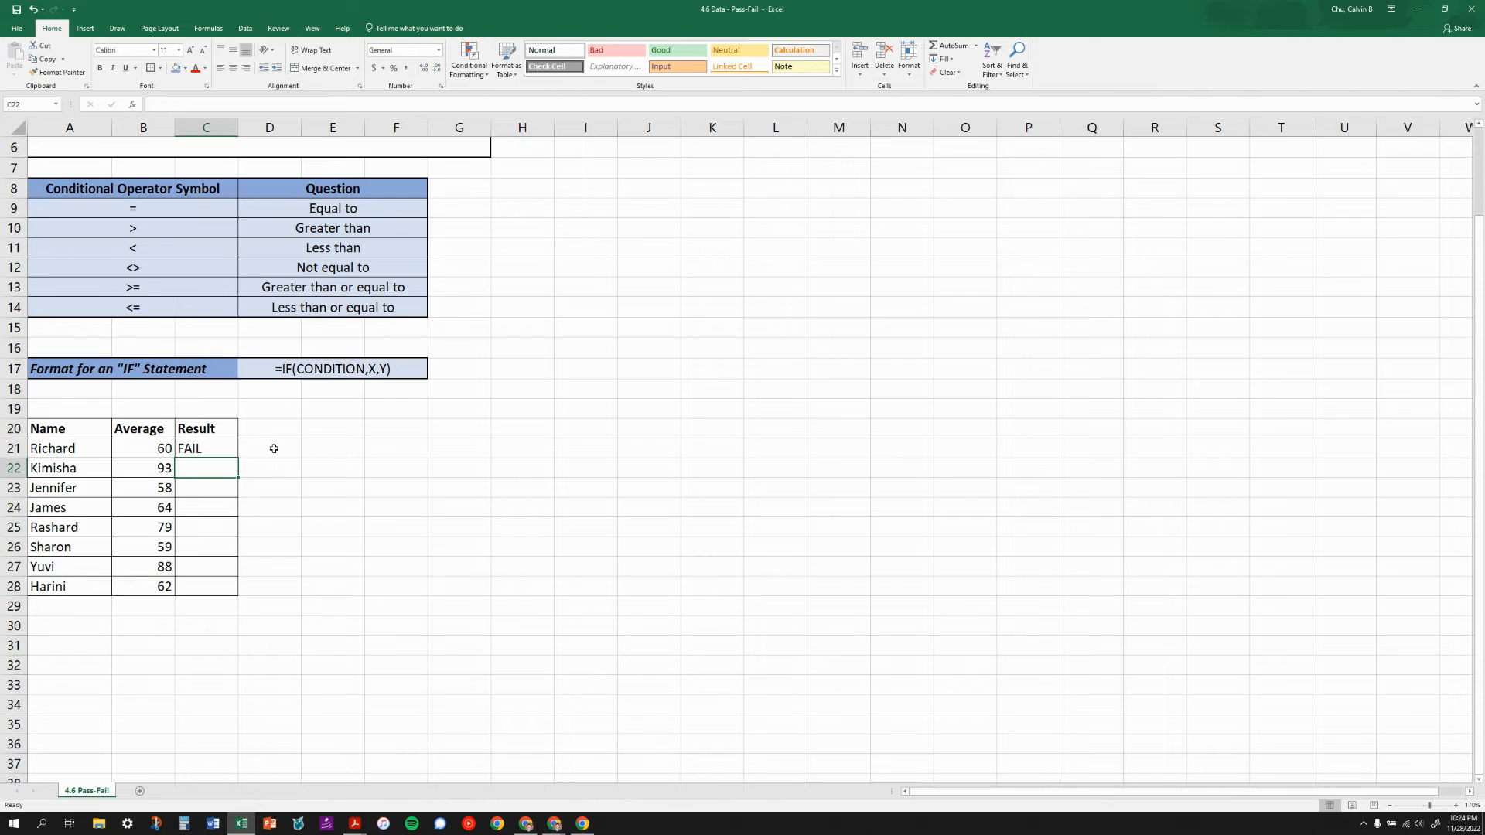
- Fill the IF formula from C21 down to C22 and check the cell reference in the copied formula
{"action": "left_click", "coordinate": [204, 451]}
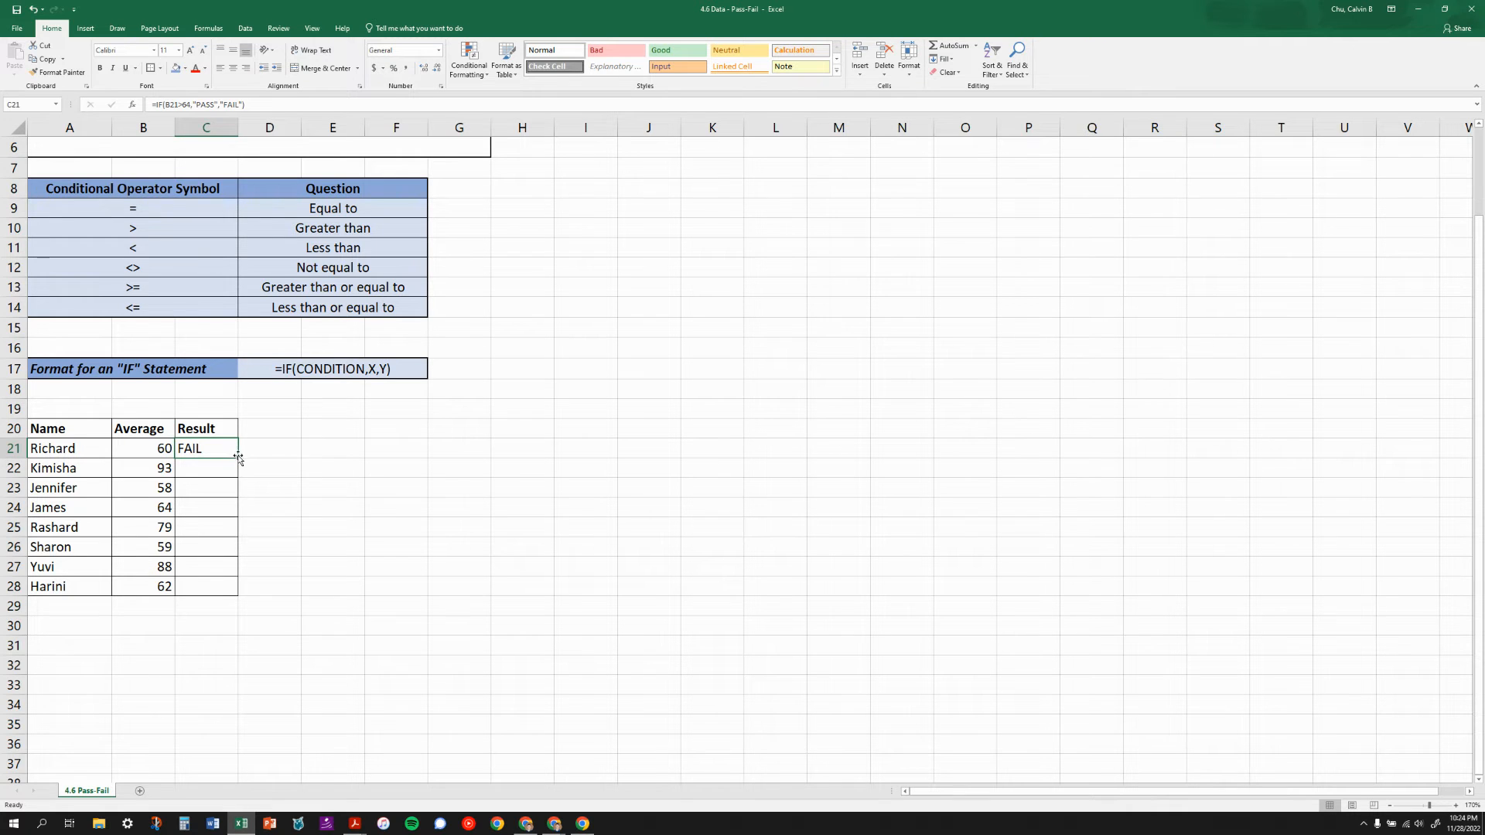
{"action": "mouse_move", "coordinate": [239, 459]}
{"action": "left_mouse_down"}
{"action": "mouse_move", "coordinate": [239, 475]}
{"action": "mouse_move", "coordinate": [242, 460]}
{"action": "left_mouse_up"}
{"action": "left_click_drag", "start_coordinate": [239, 459], "coordinate": [238, 475]}
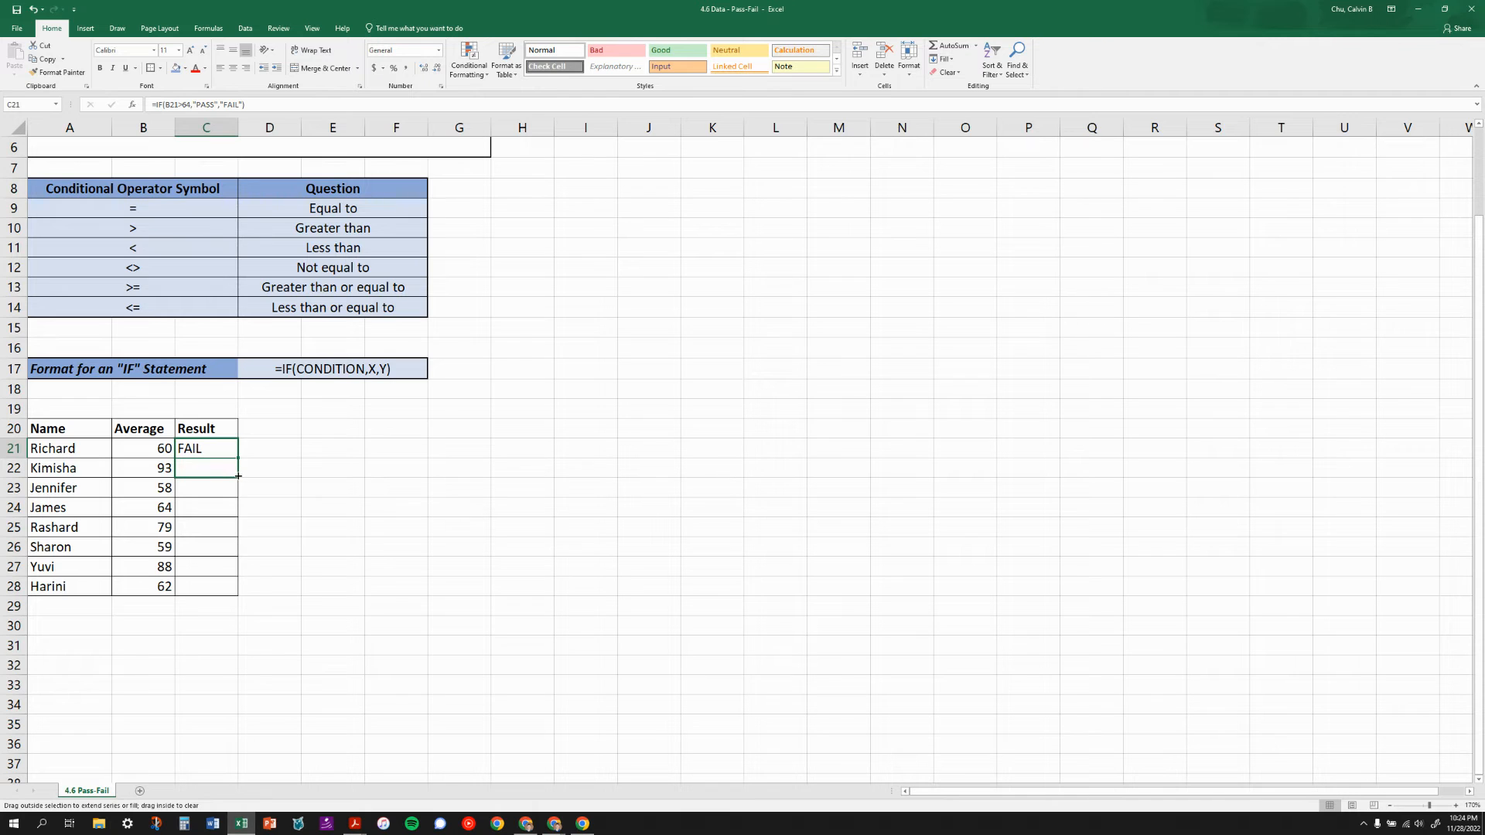
{"action": "left_click_drag", "start_coordinate": [238, 476], "coordinate": [239, 478]}
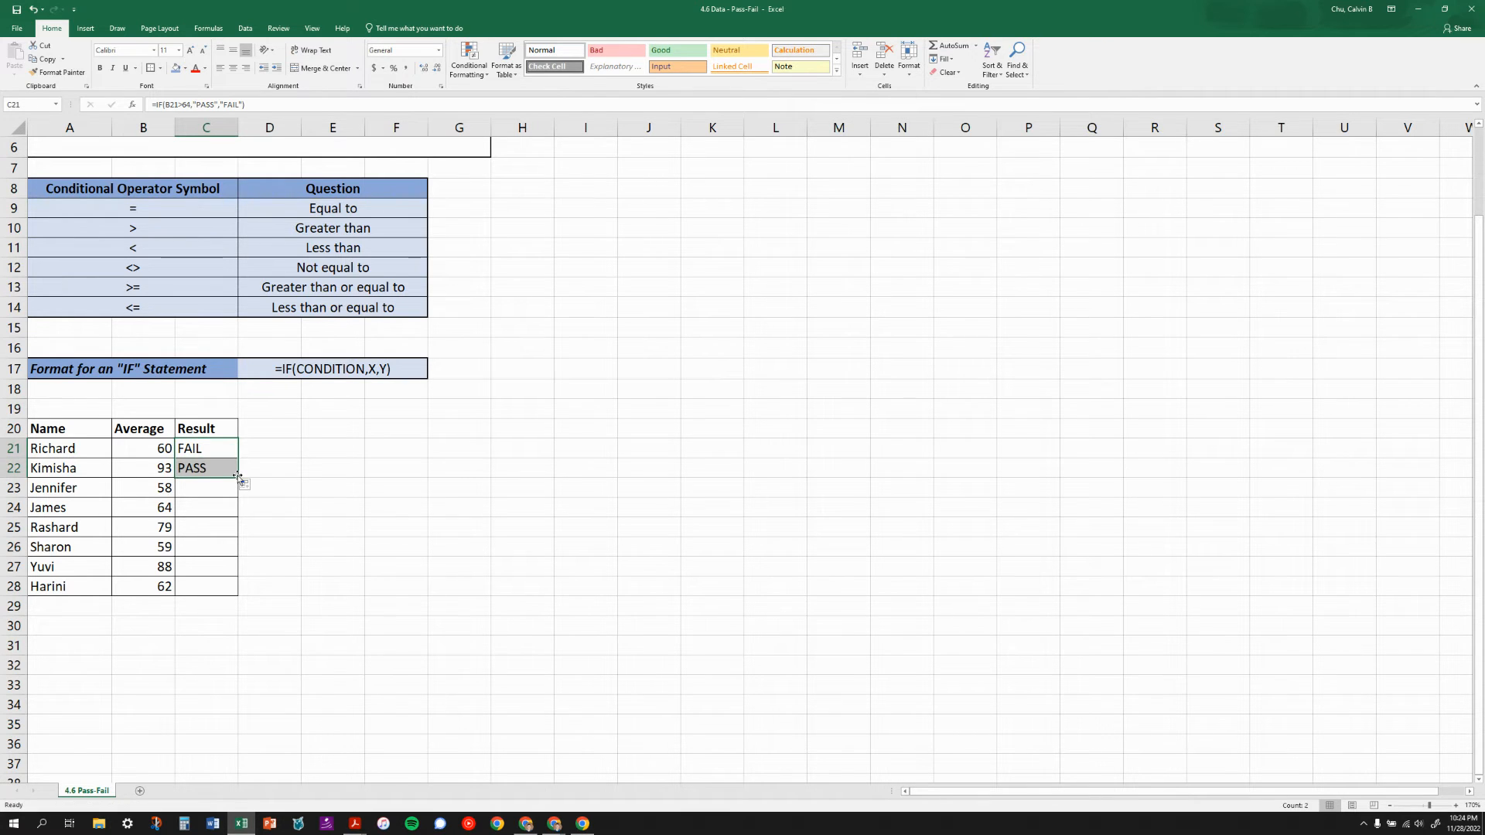
{"action": "left_click", "coordinate": [219, 471]}
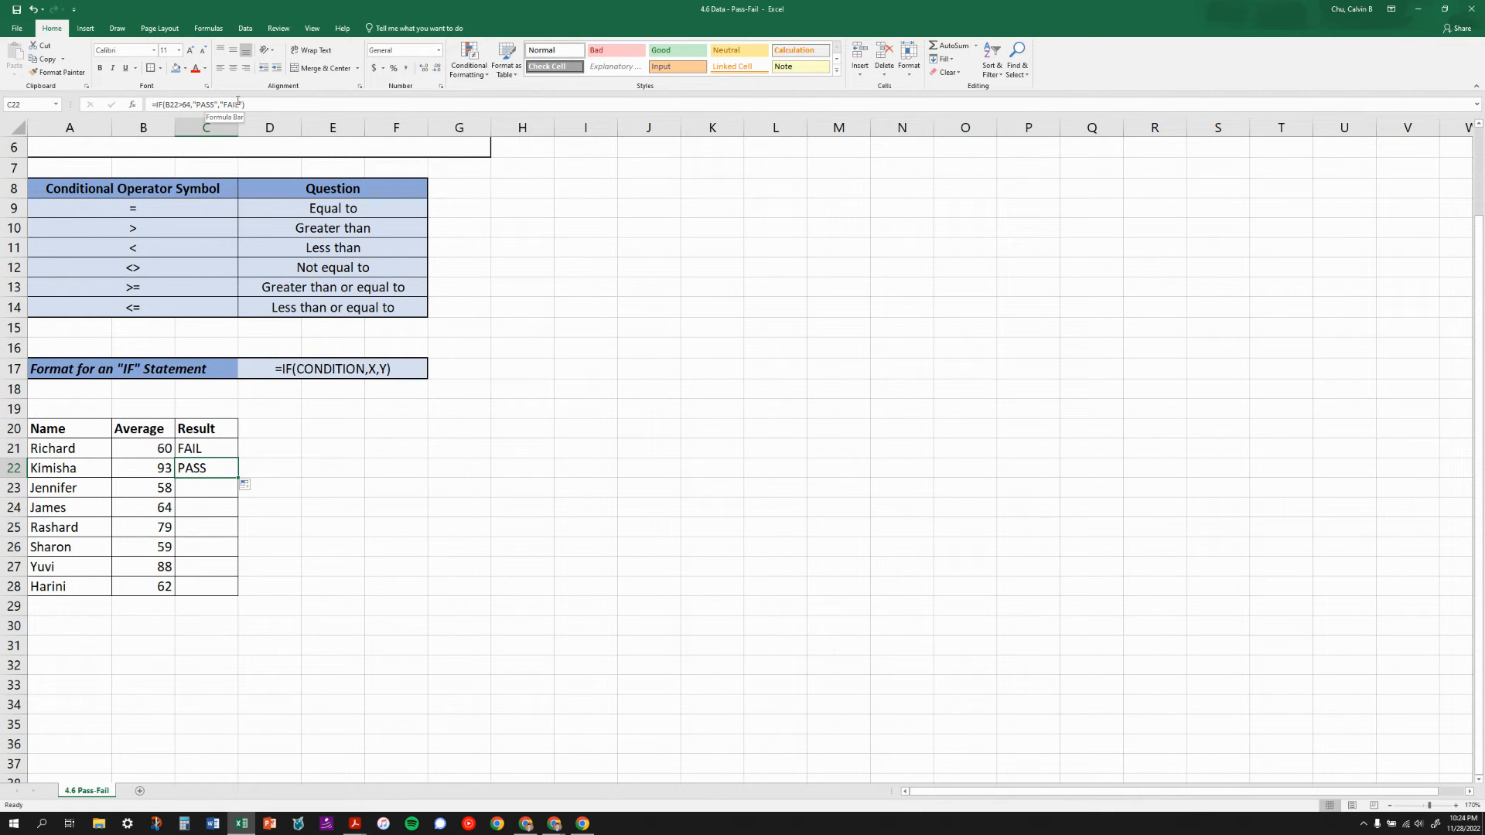
{"action": "left_click", "coordinate": [170, 104]}
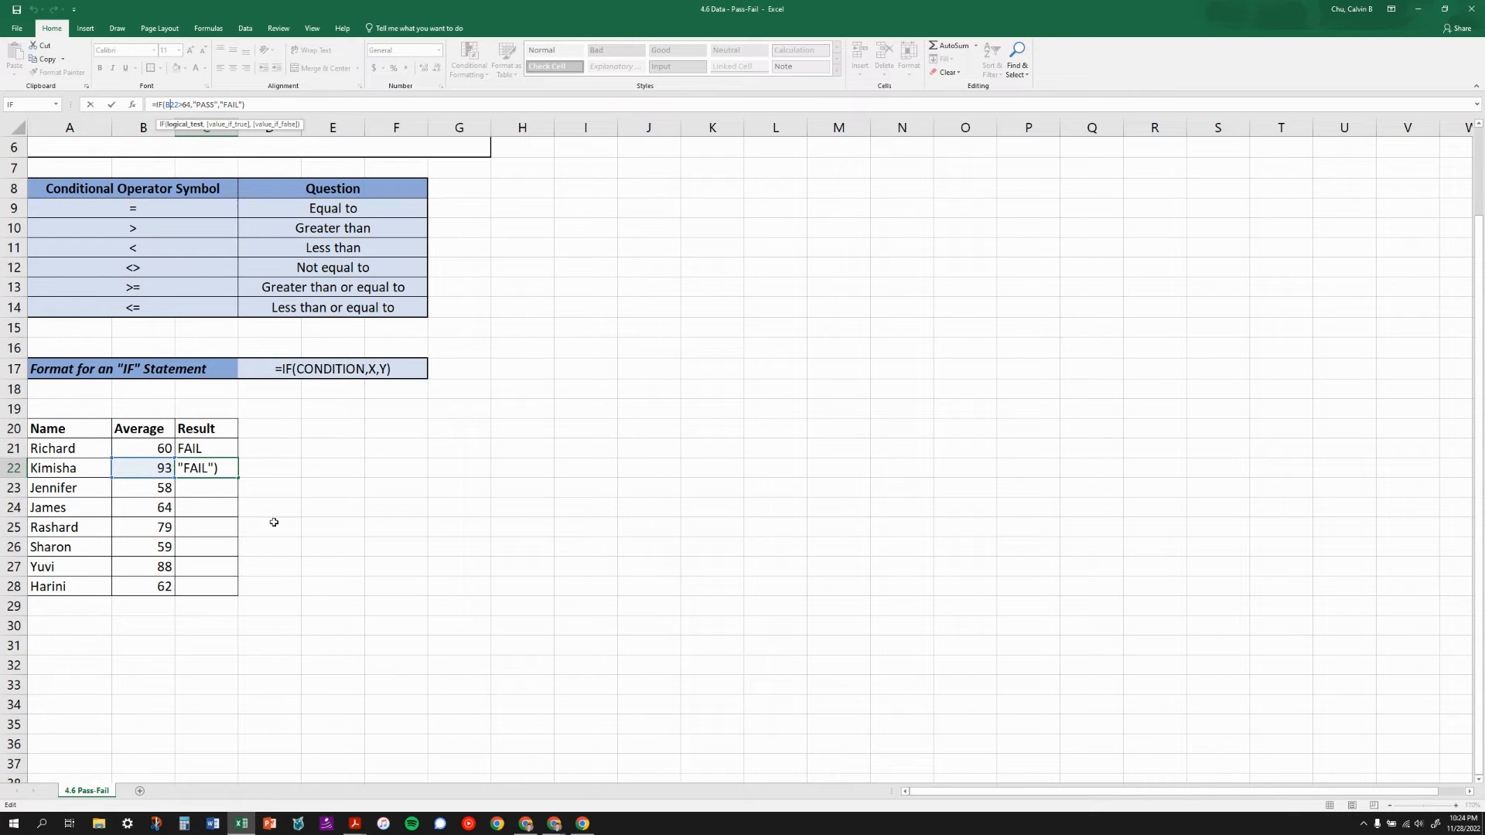
{"action": "key", "text": "ctrl+Return"}
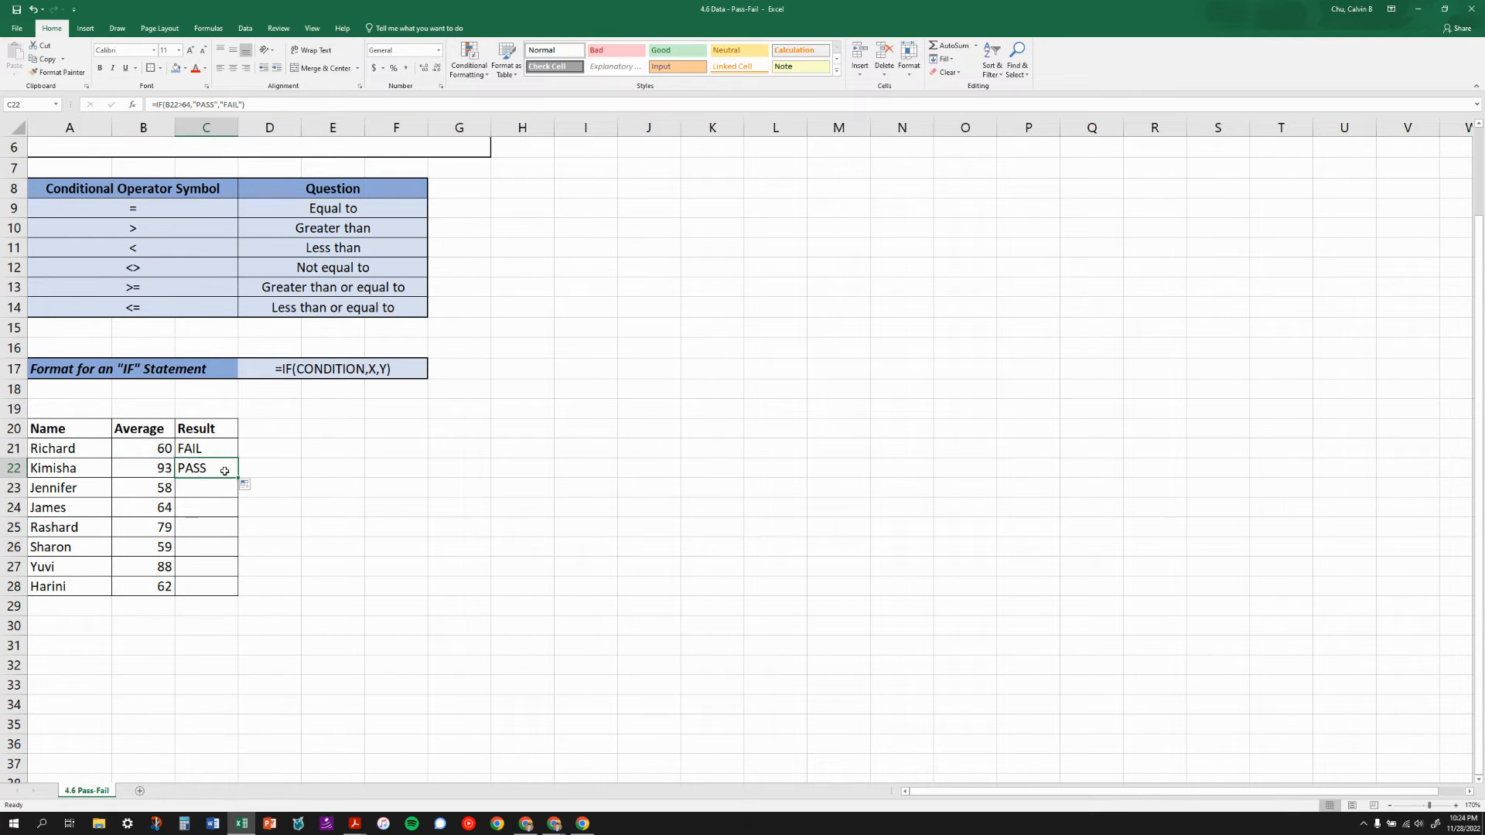
- Fill the IF formula down the rest of the Result column through C28
{"action": "left_click_drag", "start_coordinate": [239, 478], "coordinate": [237, 511]}
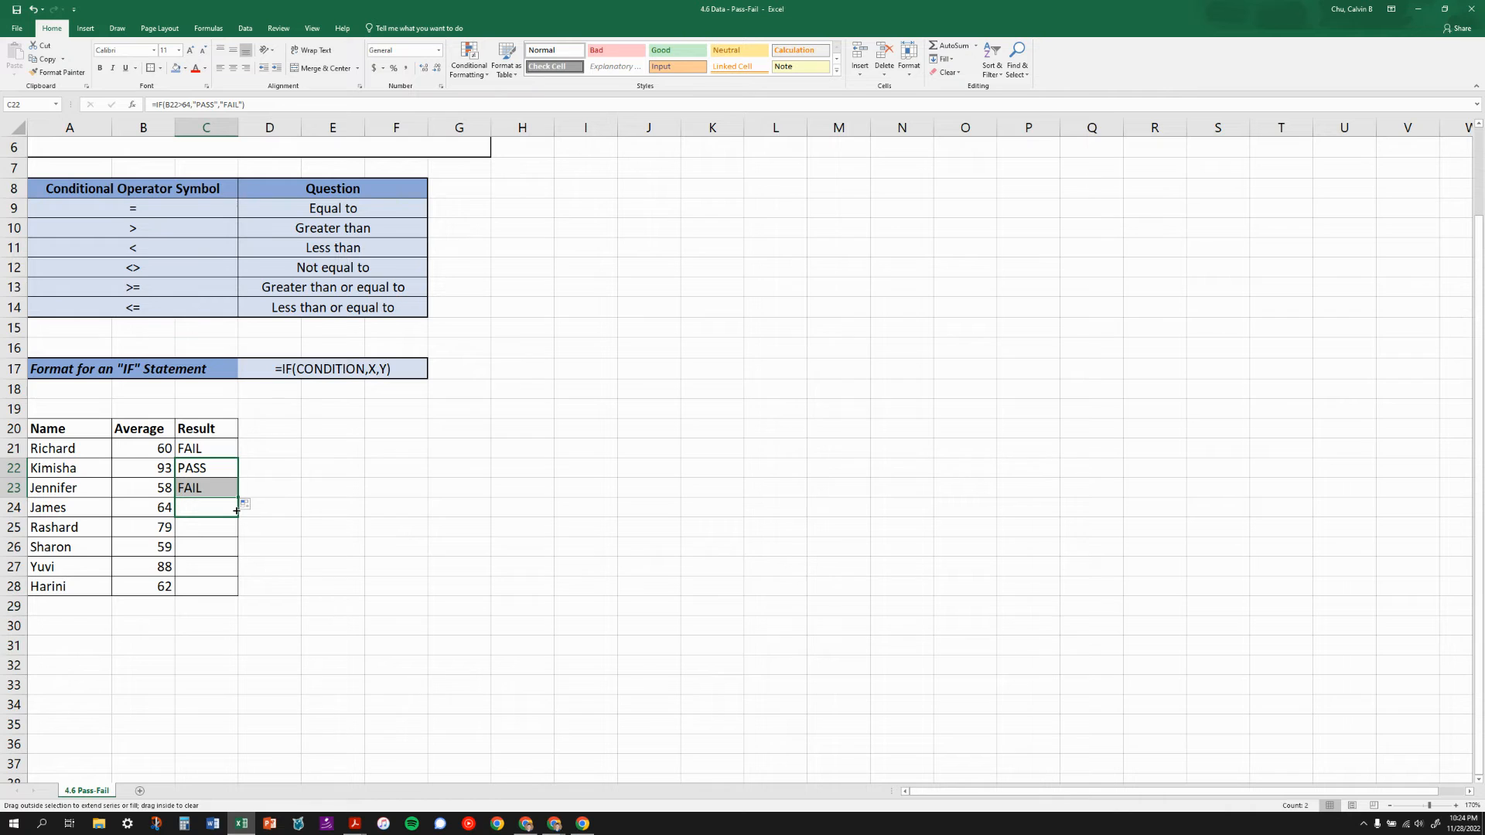
{"action": "left_click_drag", "start_coordinate": [236, 513], "coordinate": [209, 527]}
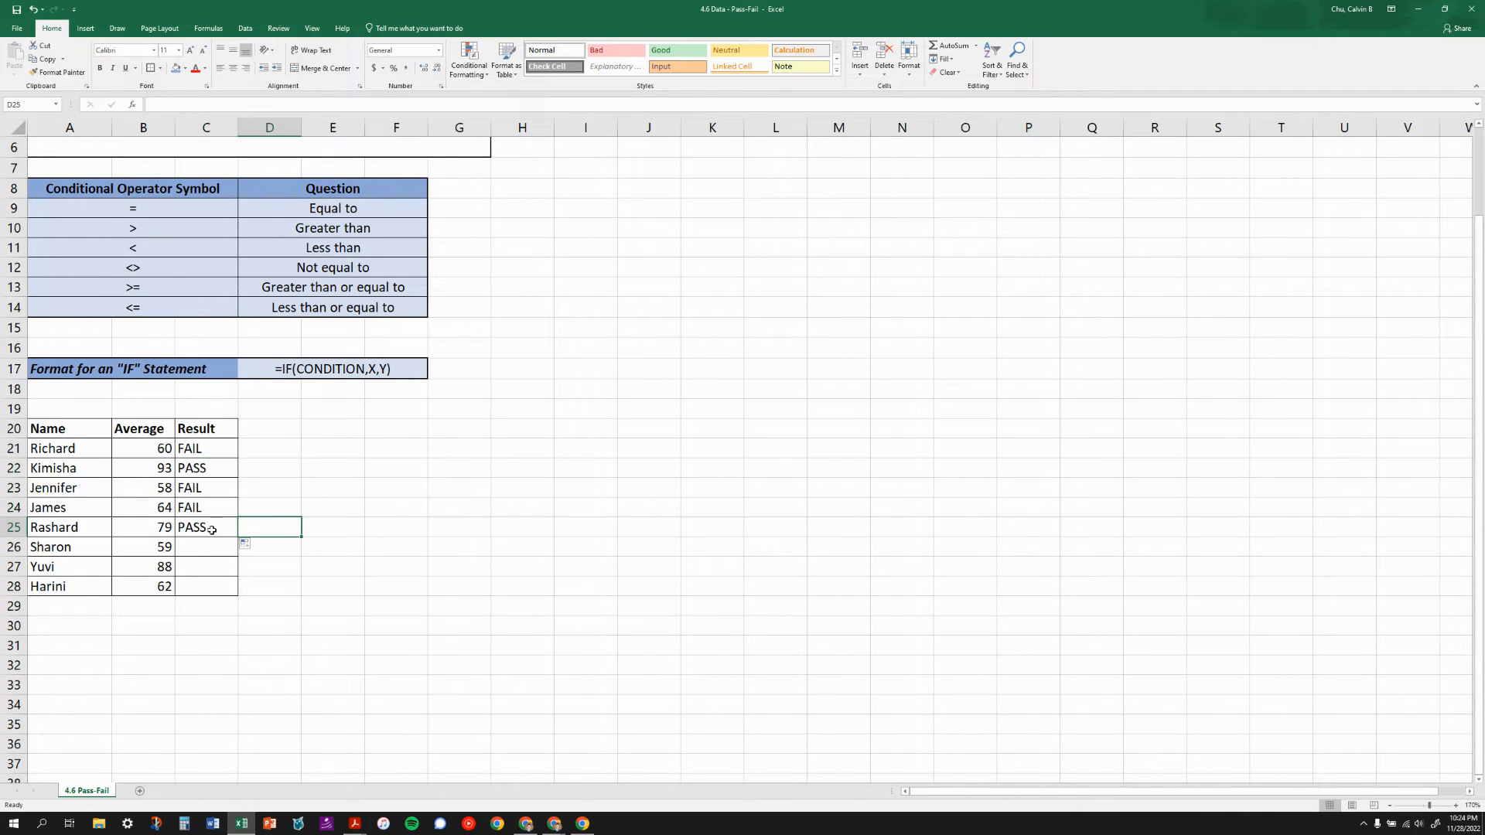
{"action": "left_click", "coordinate": [209, 527]}
{"action": "left_click_drag", "start_coordinate": [211, 442], "coordinate": [209, 528]}
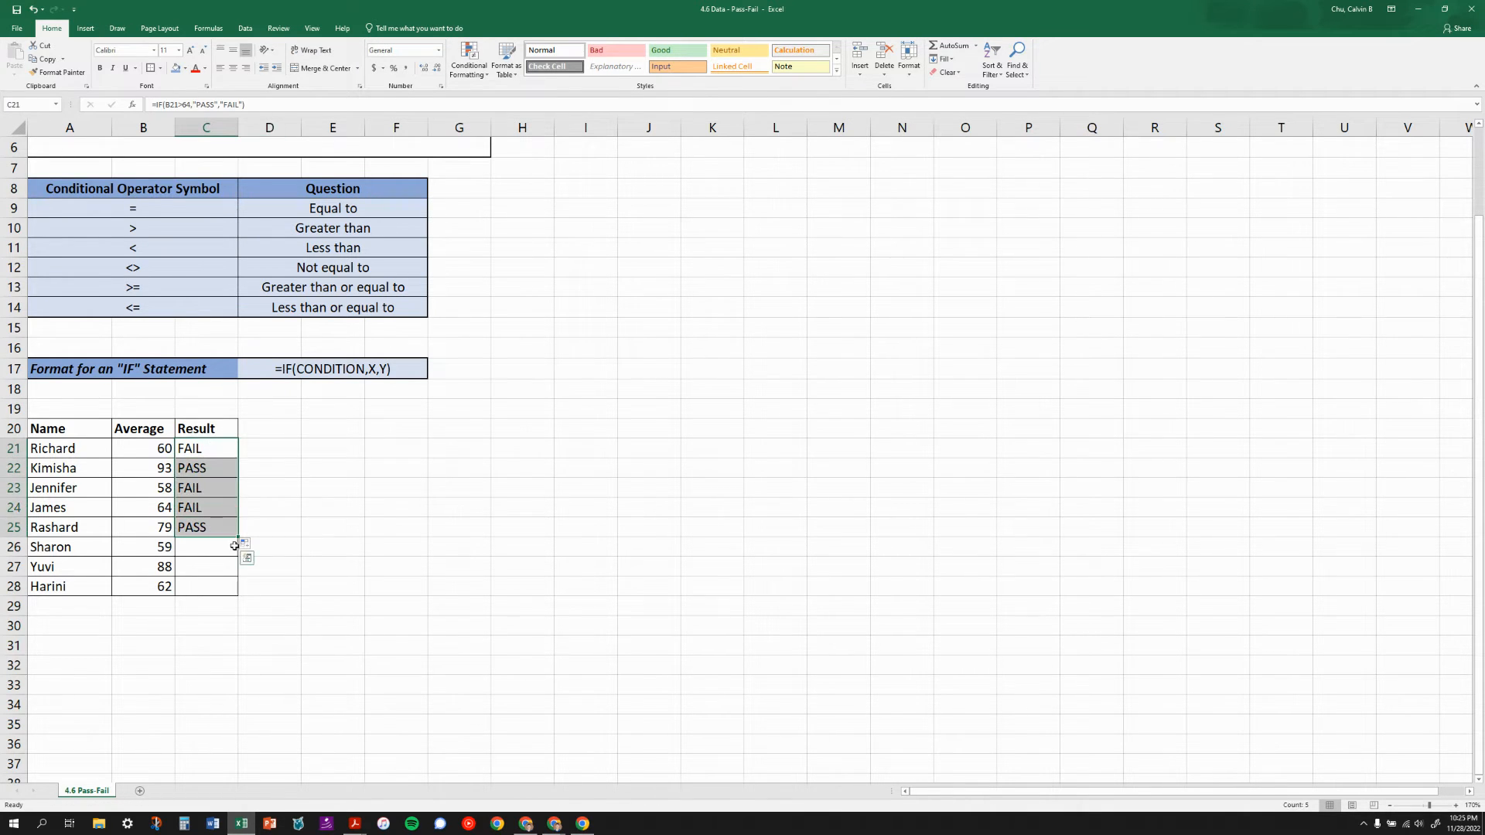
{"action": "double_click", "coordinate": [239, 538]}
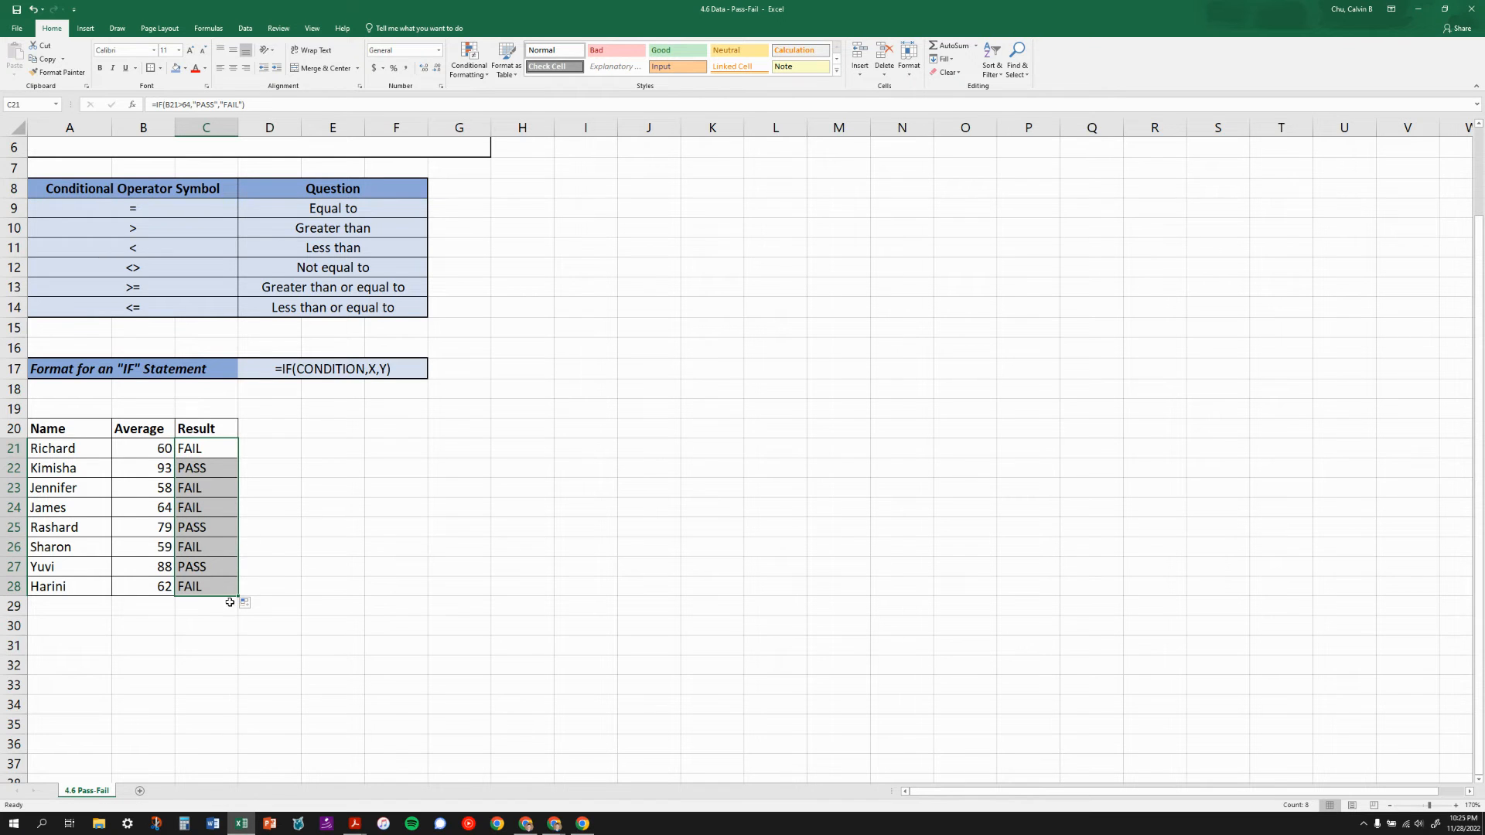
- Check the averages in B26 to B28 against their results, and review the copied formulas upward from C28
{"action": "left_click", "coordinate": [152, 546]}
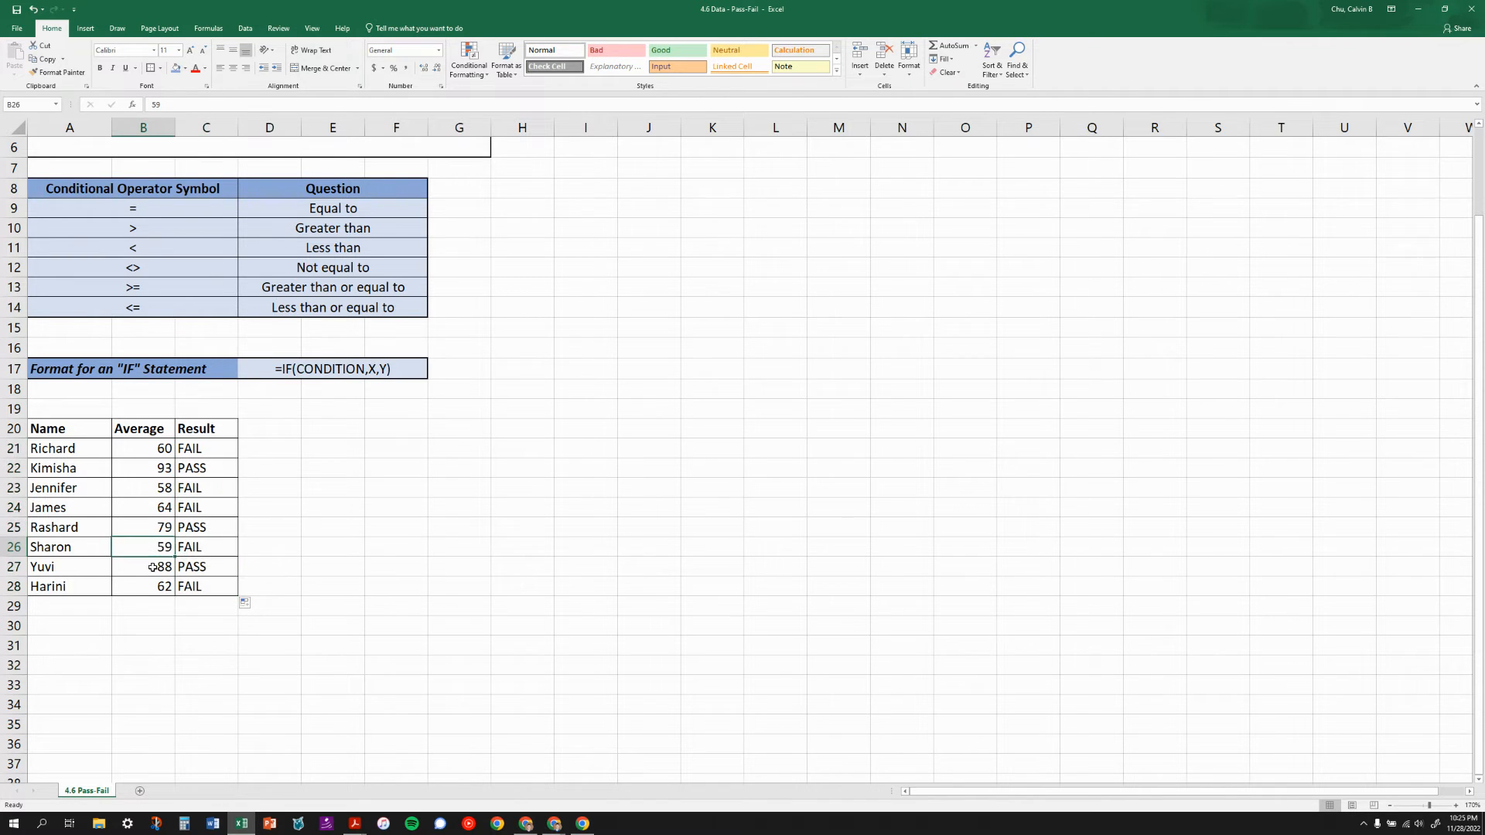
{"action": "left_click", "coordinate": [153, 567]}
{"action": "left_click", "coordinate": [156, 590]}
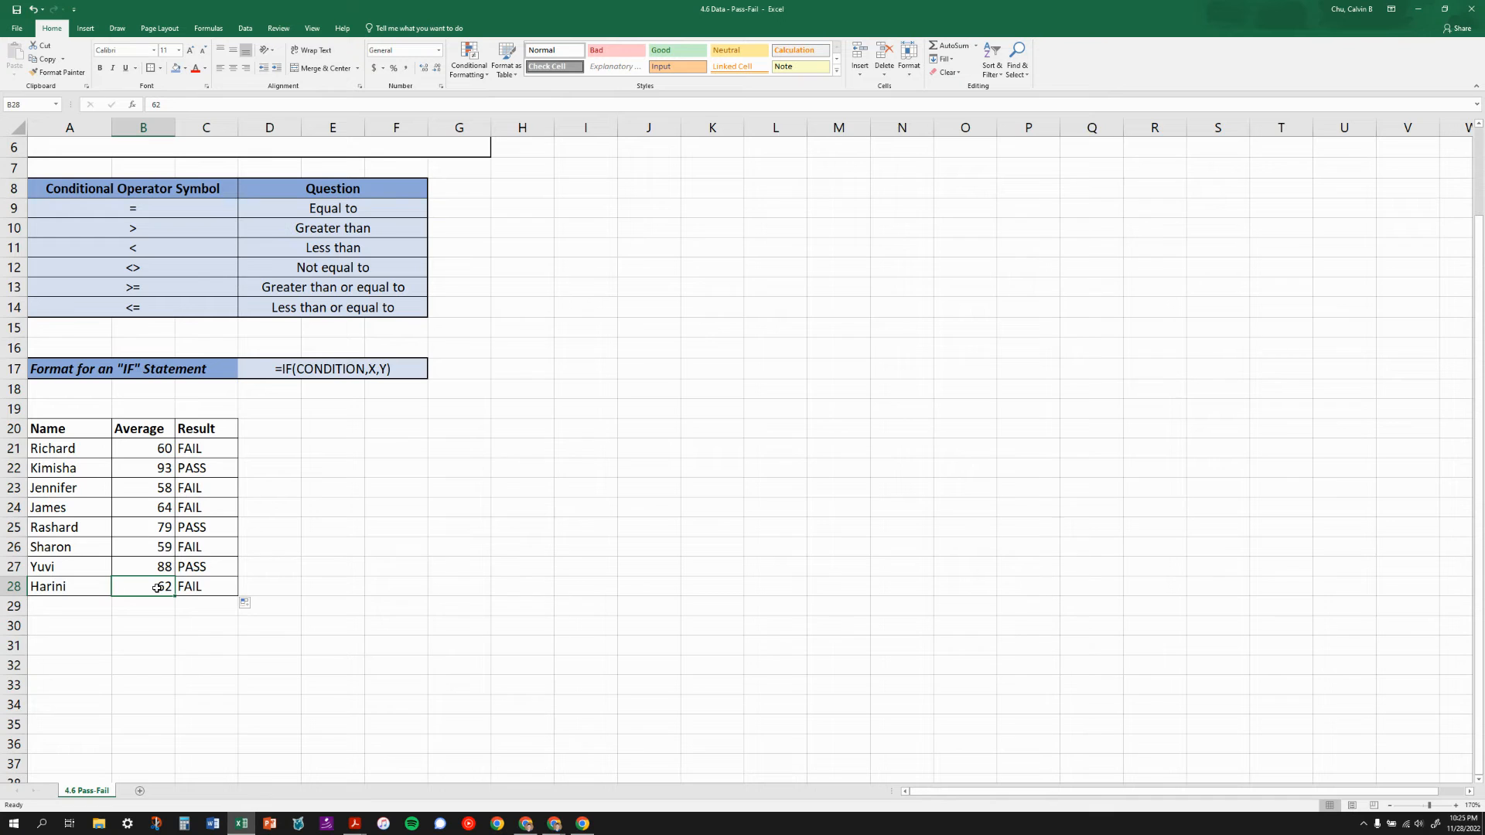
{"action": "left_click", "coordinate": [183, 588]}
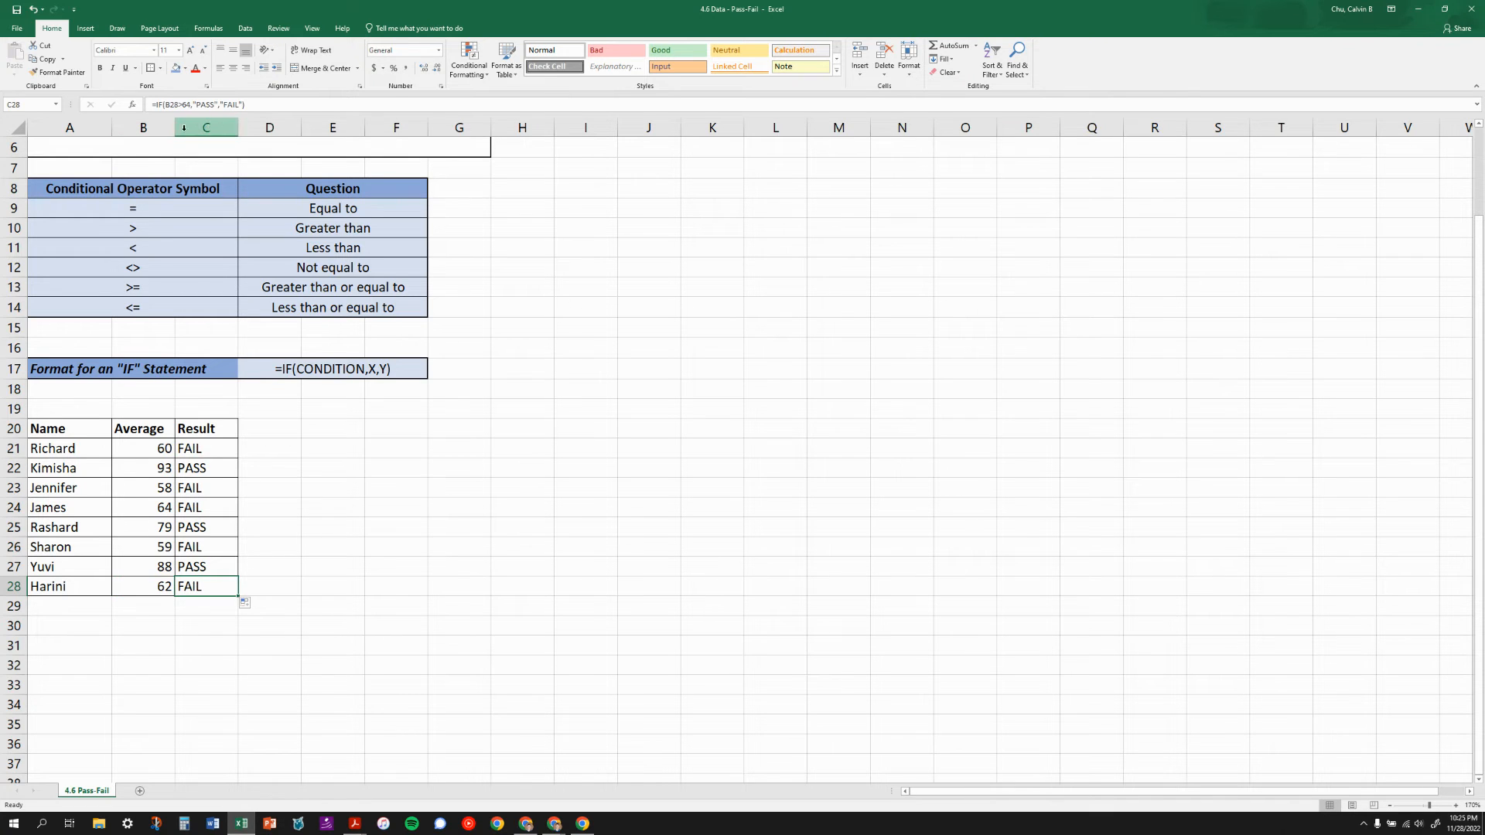
{"action": "key", "text": "Up"}
{"action": "key", "text": "Up"}
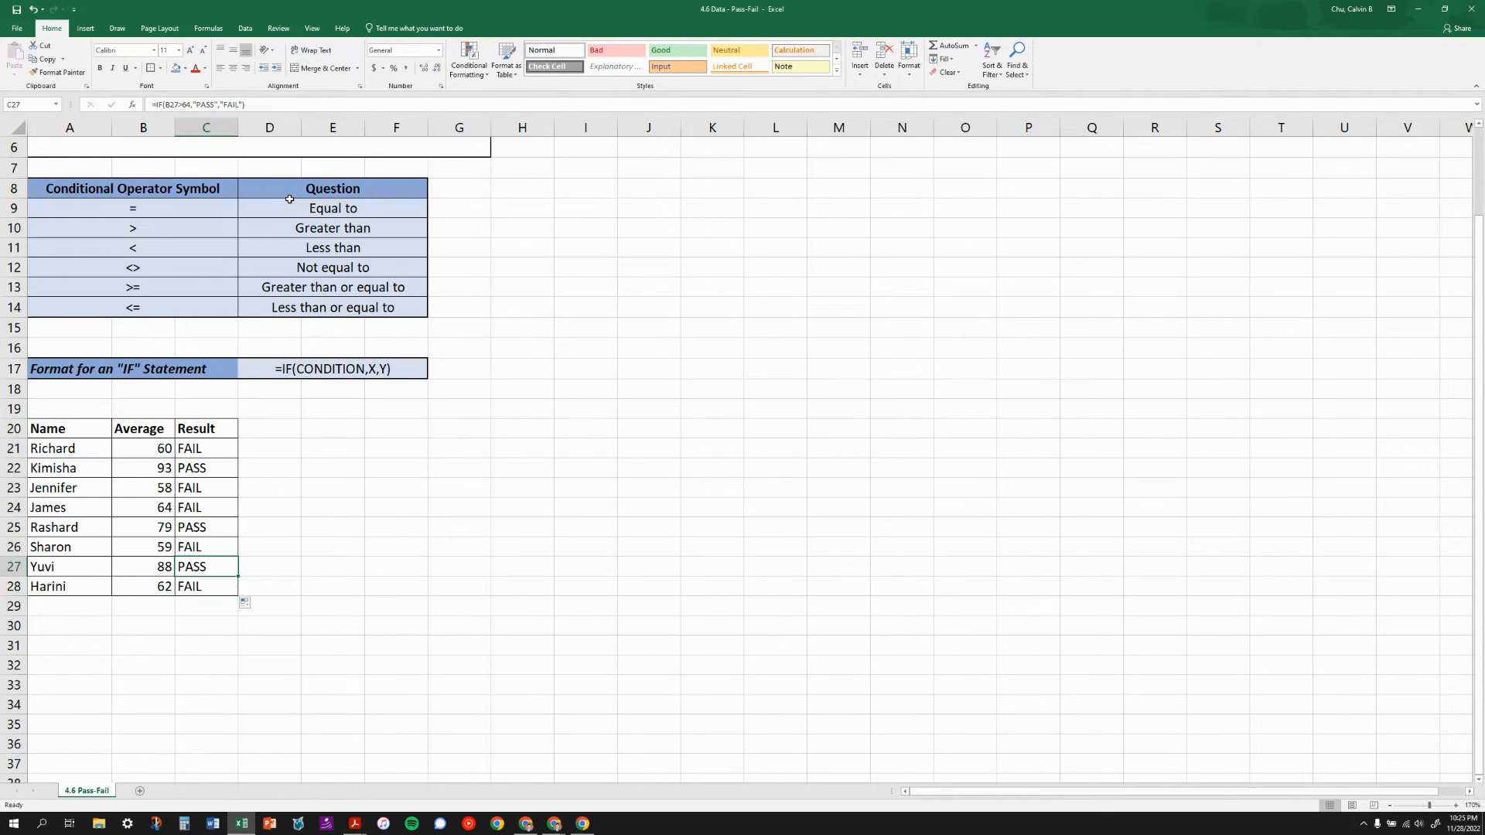
{"action": "key", "text": "Up"}
{"action": "key", "text": "Up"}
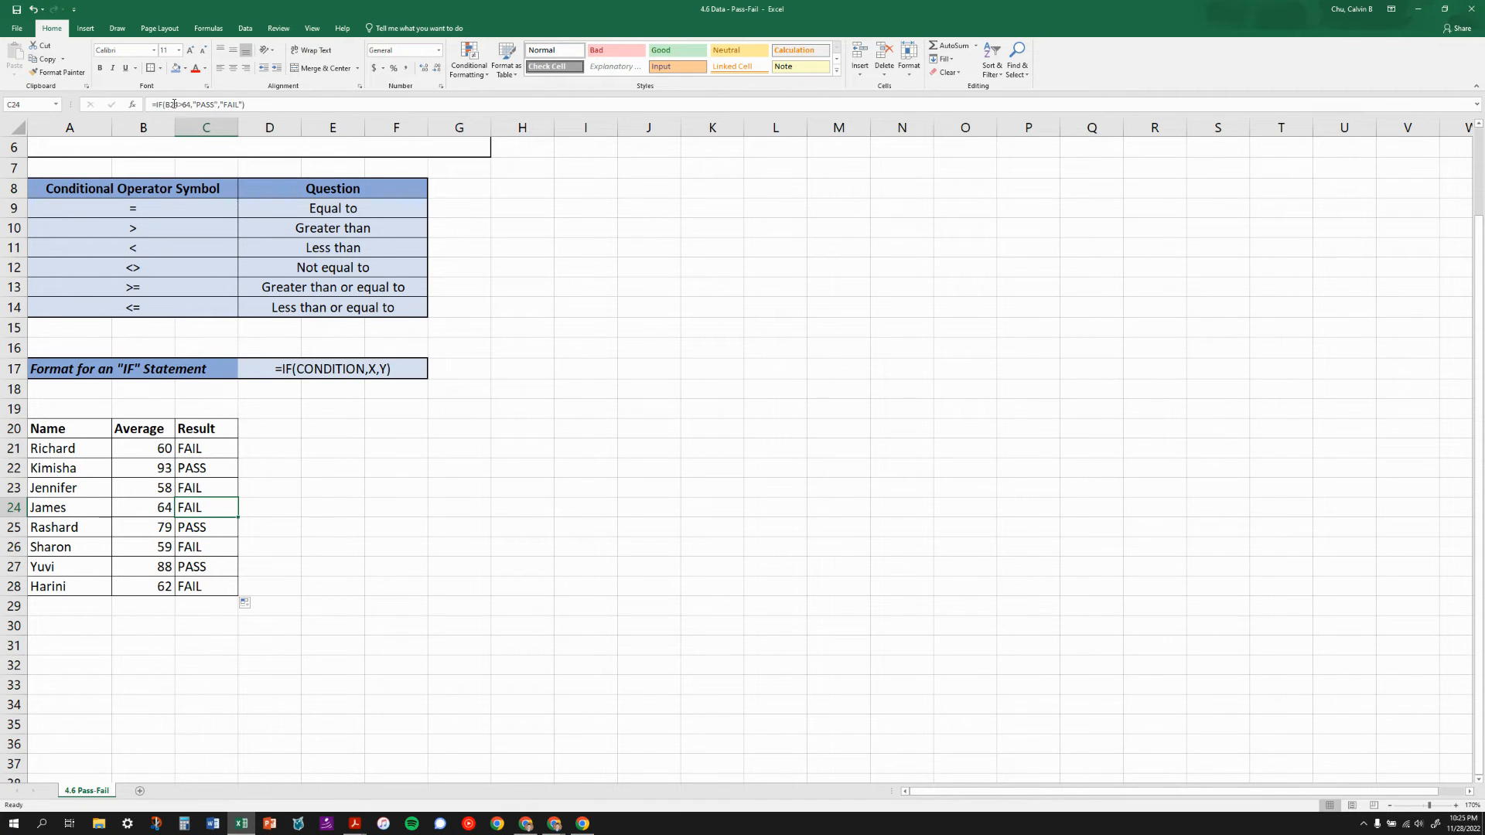
{"action": "left_click", "coordinate": [280, 432]}
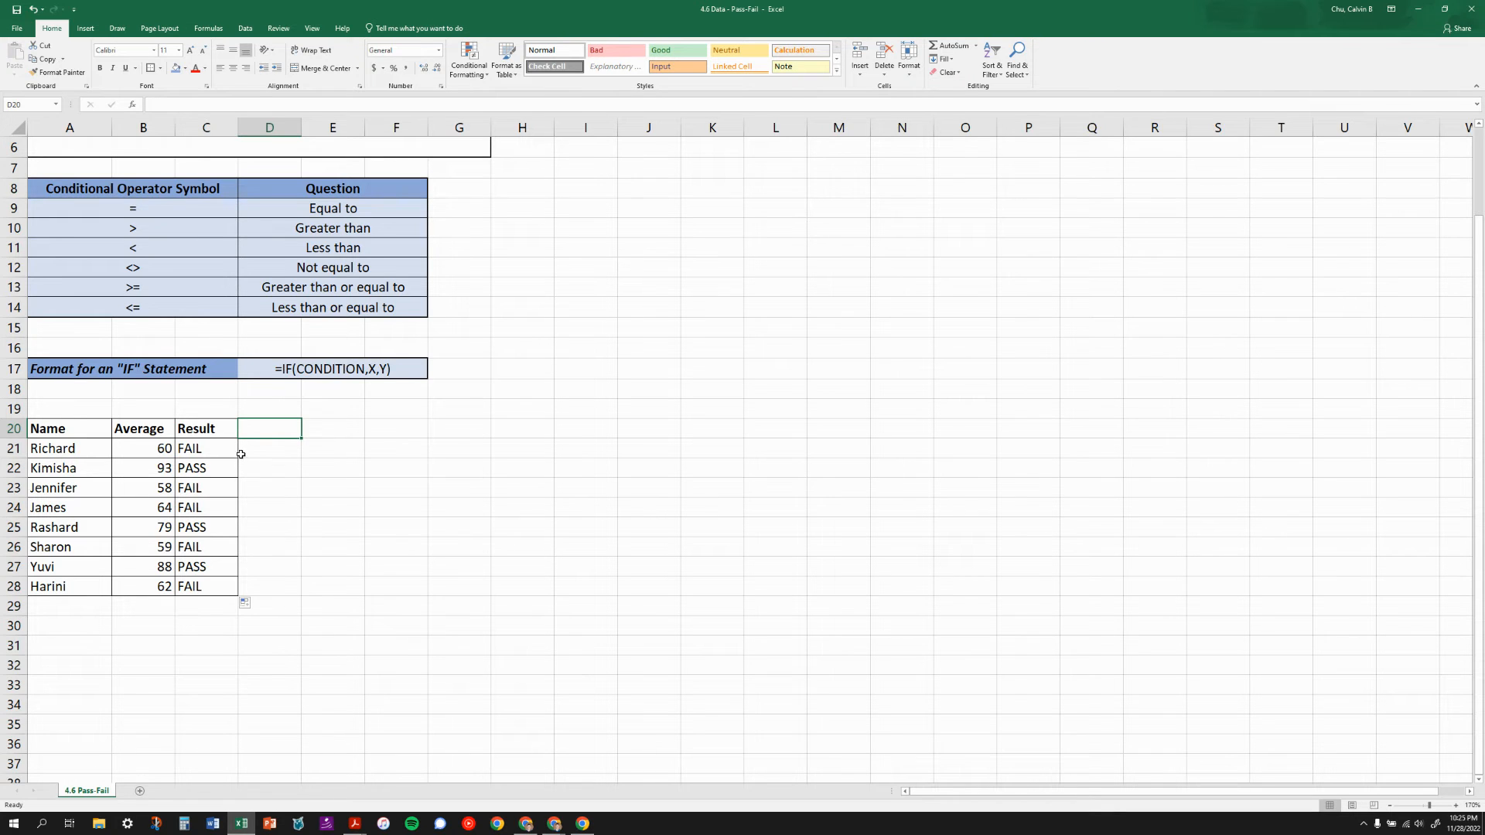
{"action": "left_click", "coordinate": [275, 456]}
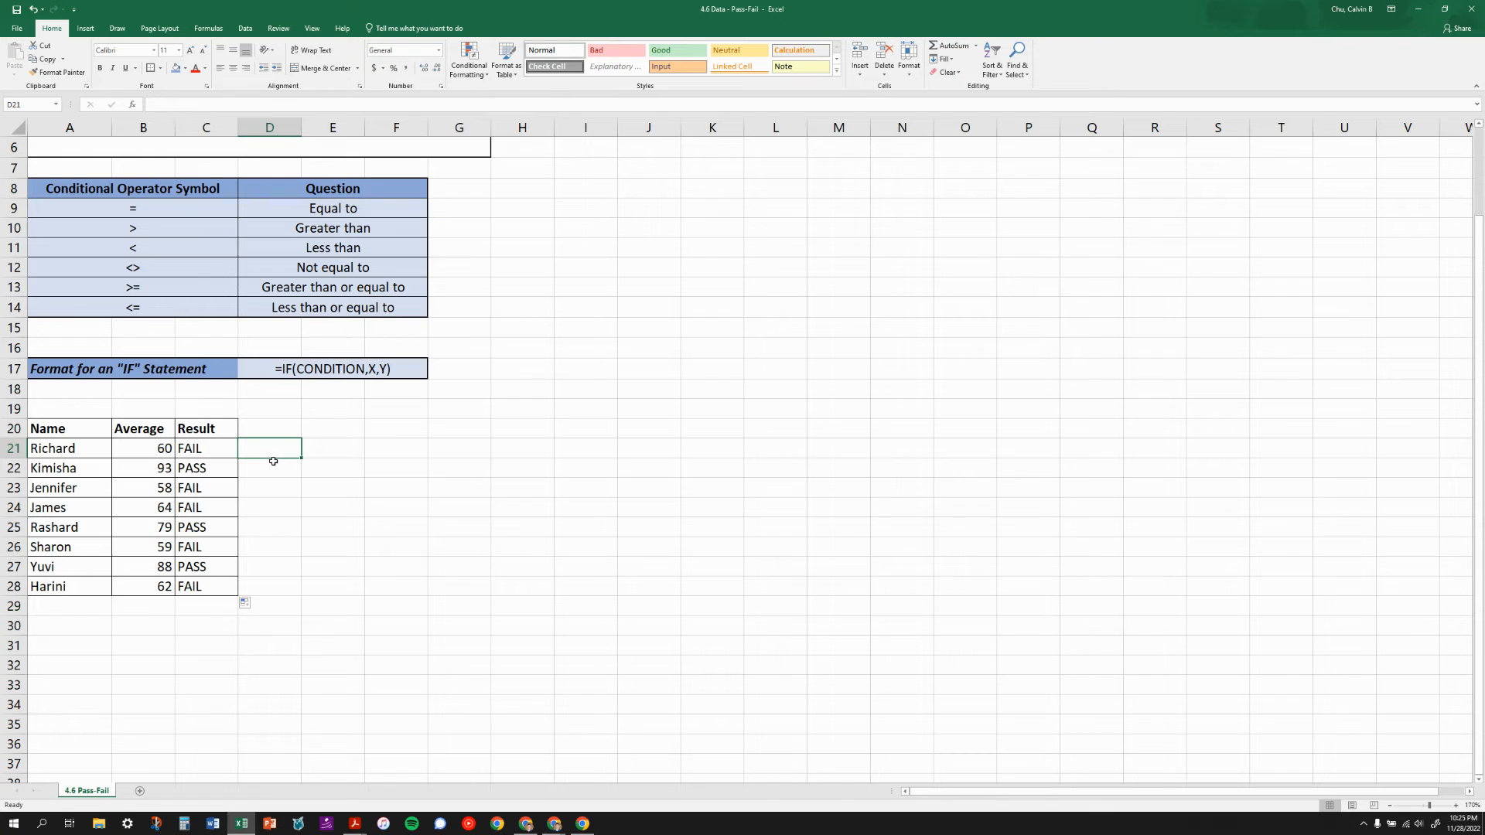
{"action": "type", "text": "=if("}
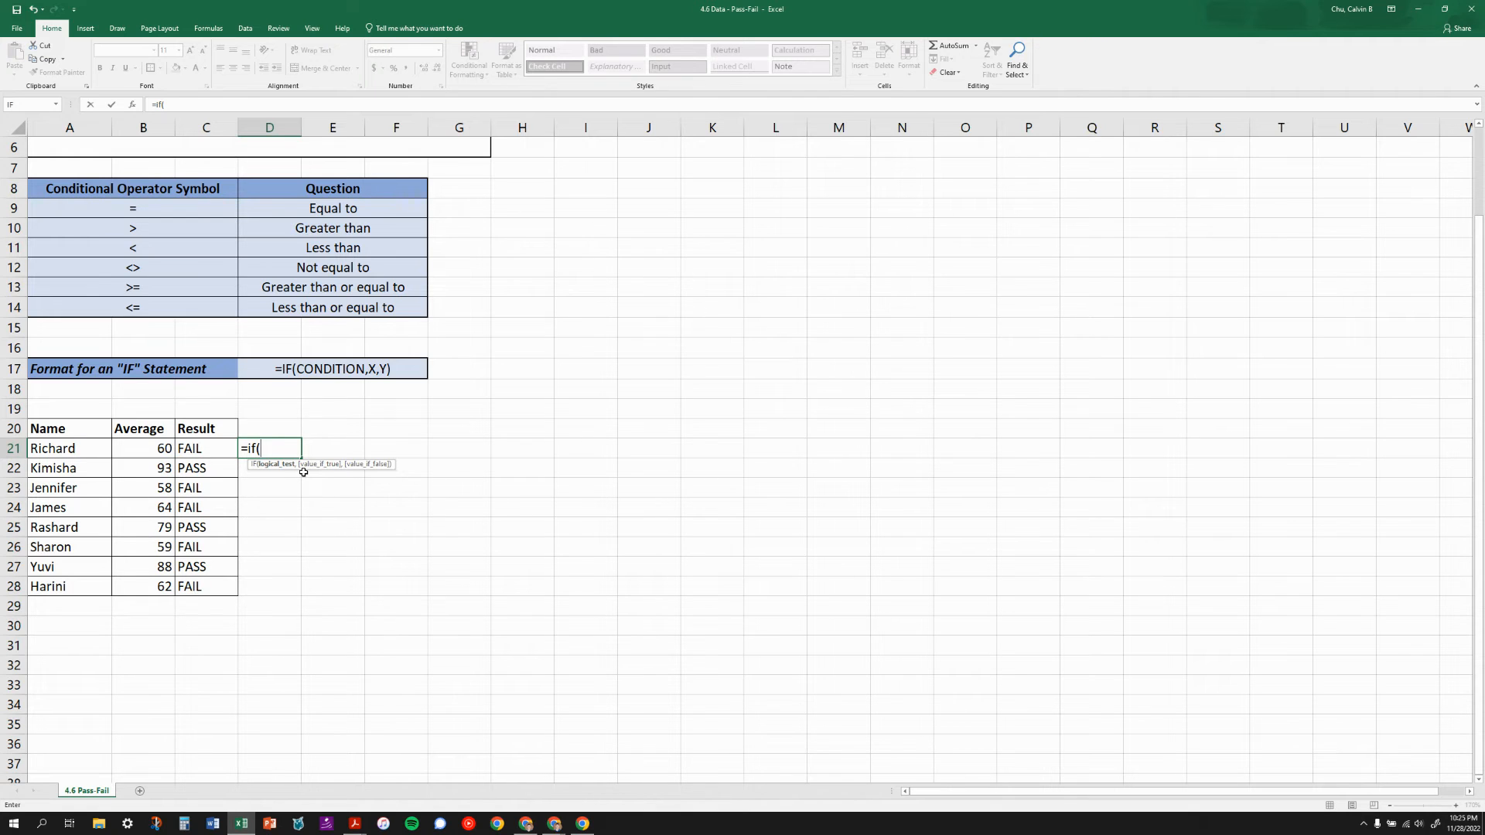
{"action": "key", "text": "Escape"}
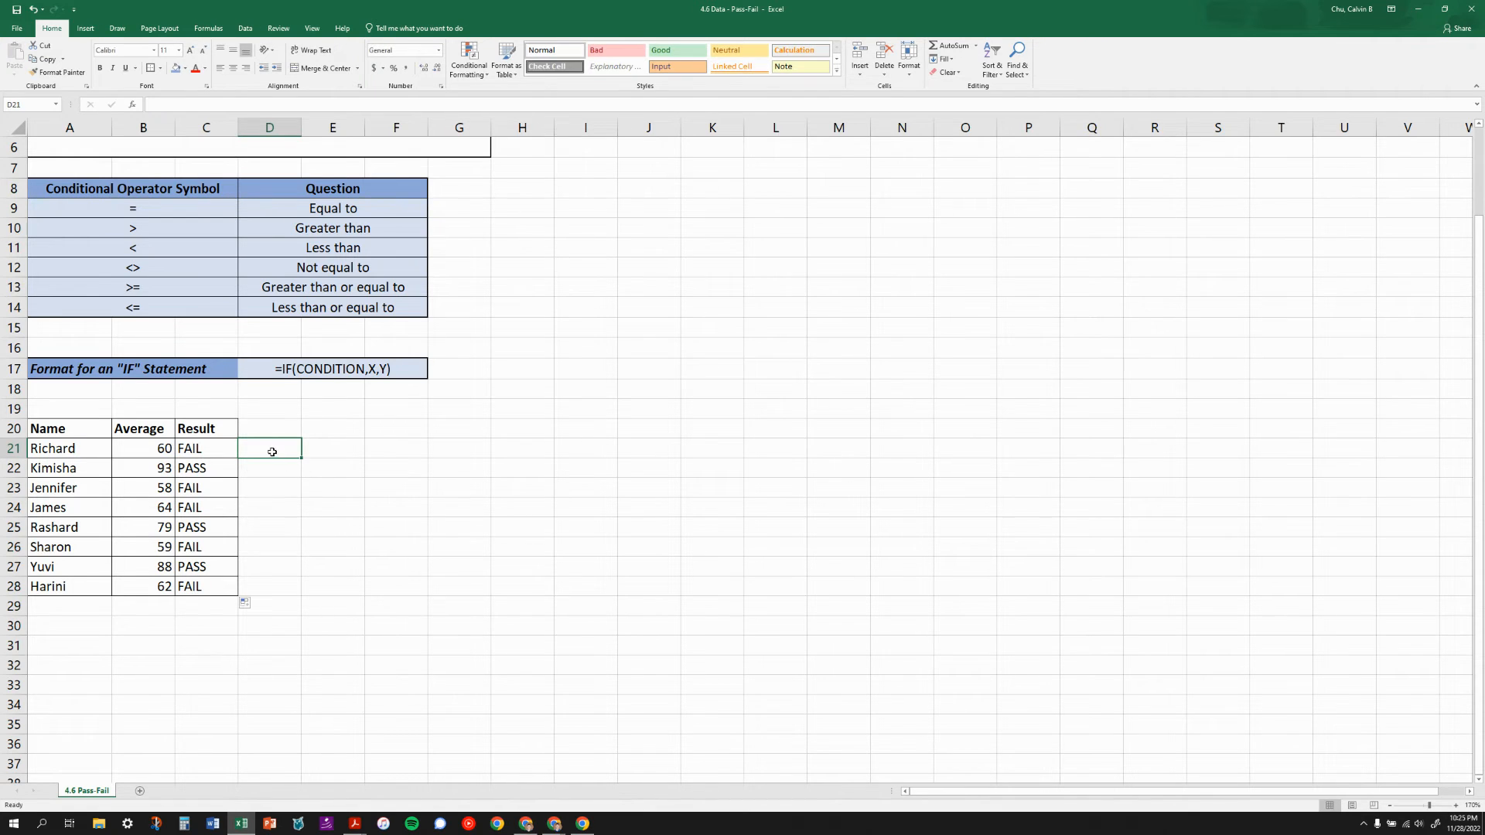
- Search the function library for IF and insert it in D21, opening its arguments
{"action": "left_click", "coordinate": [213, 30]}
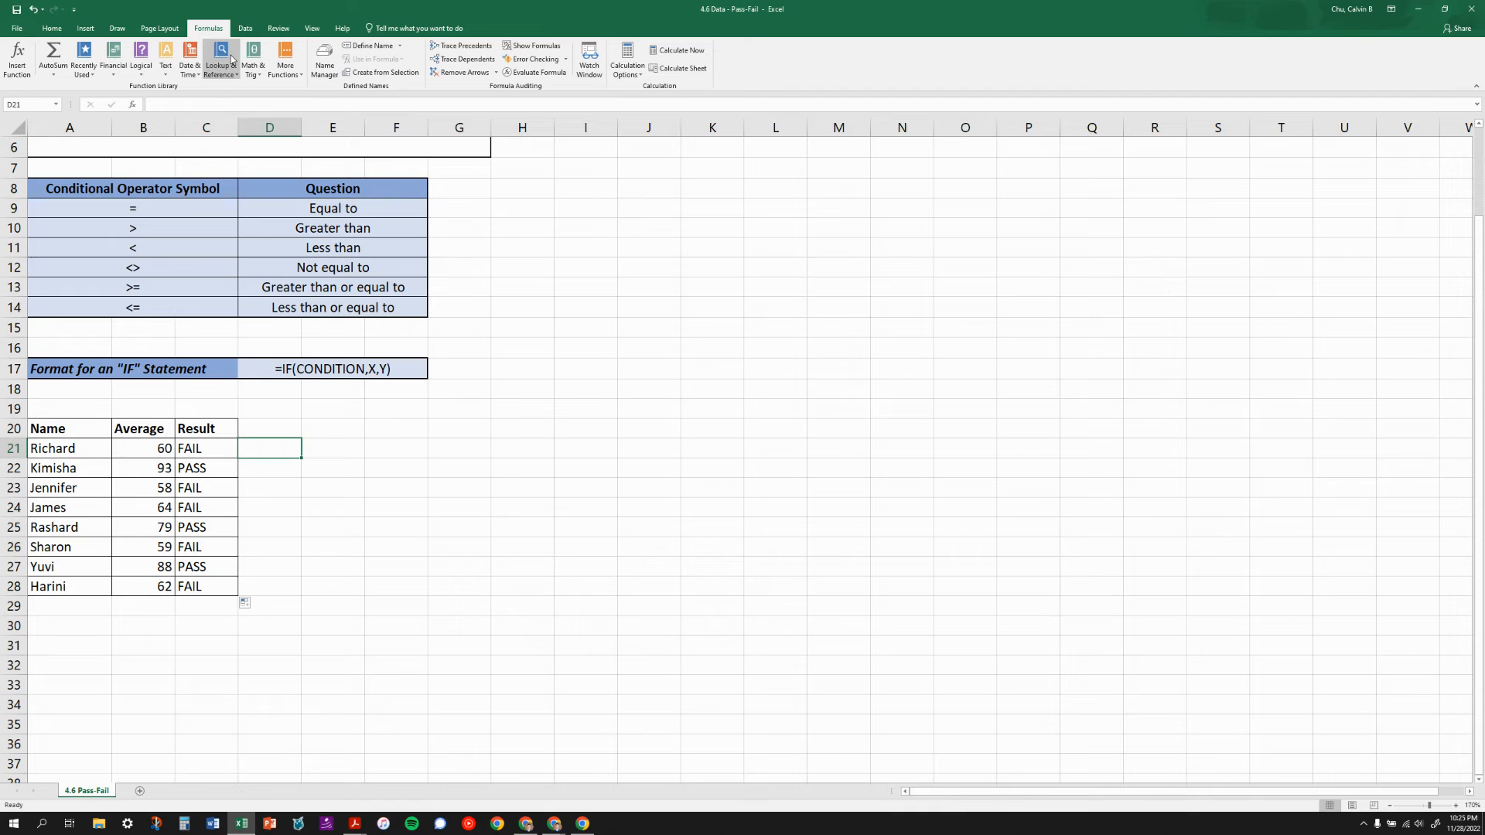
{"action": "left_click", "coordinate": [21, 65]}
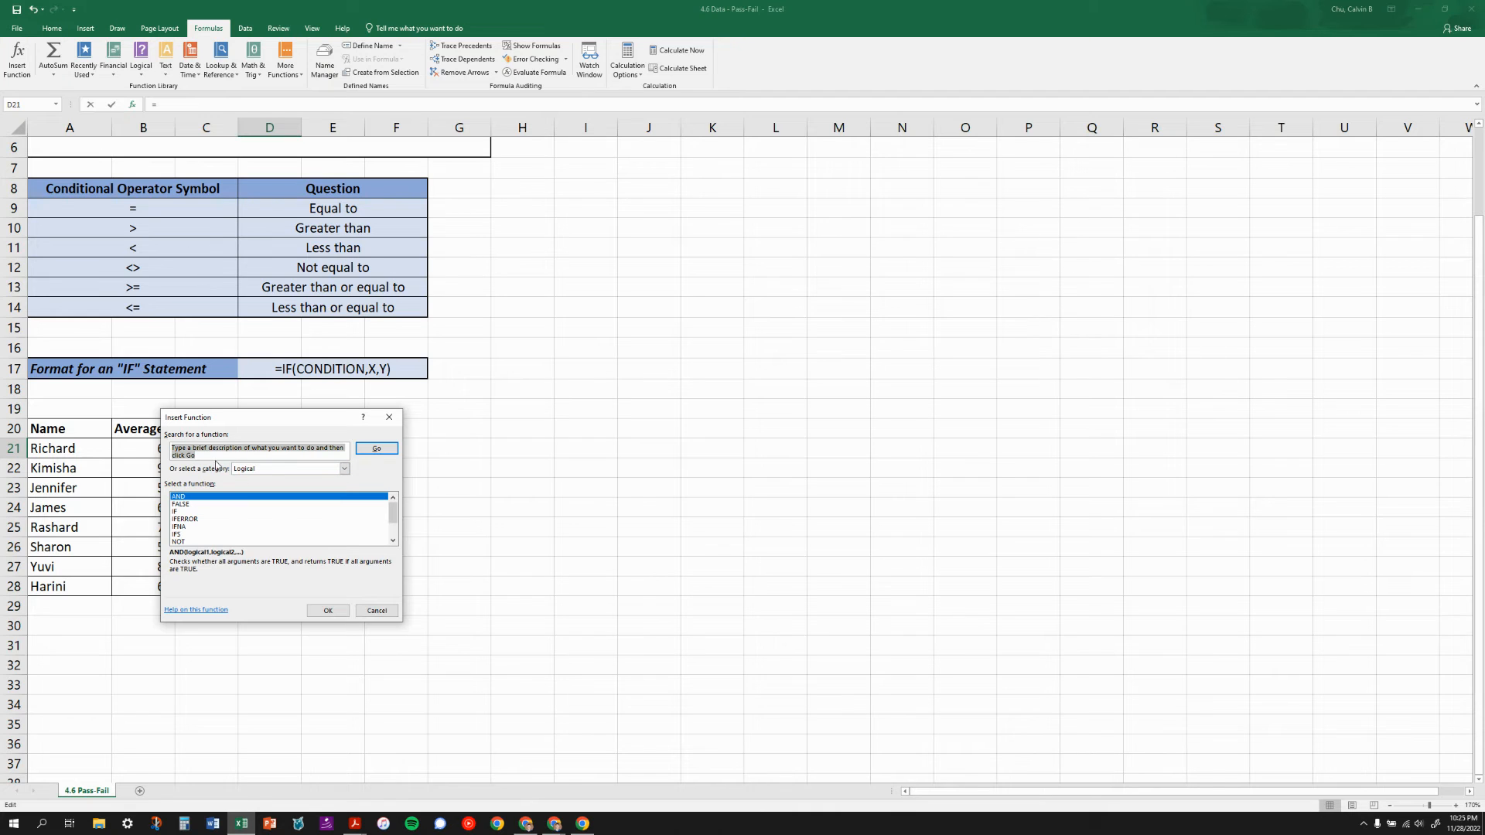
{"action": "type", "text": "If"}
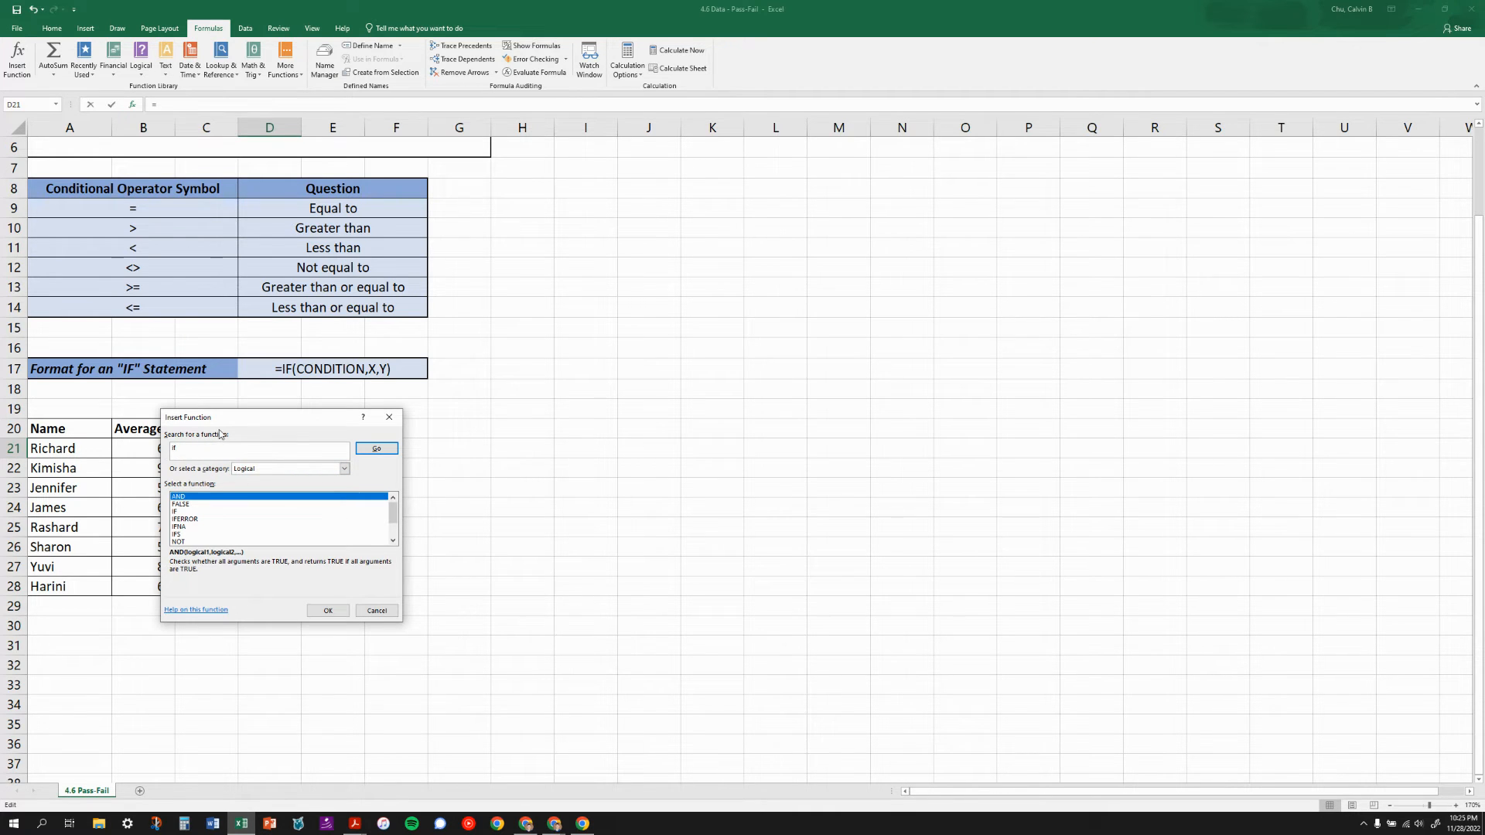
{"action": "left_click", "coordinate": [377, 448]}
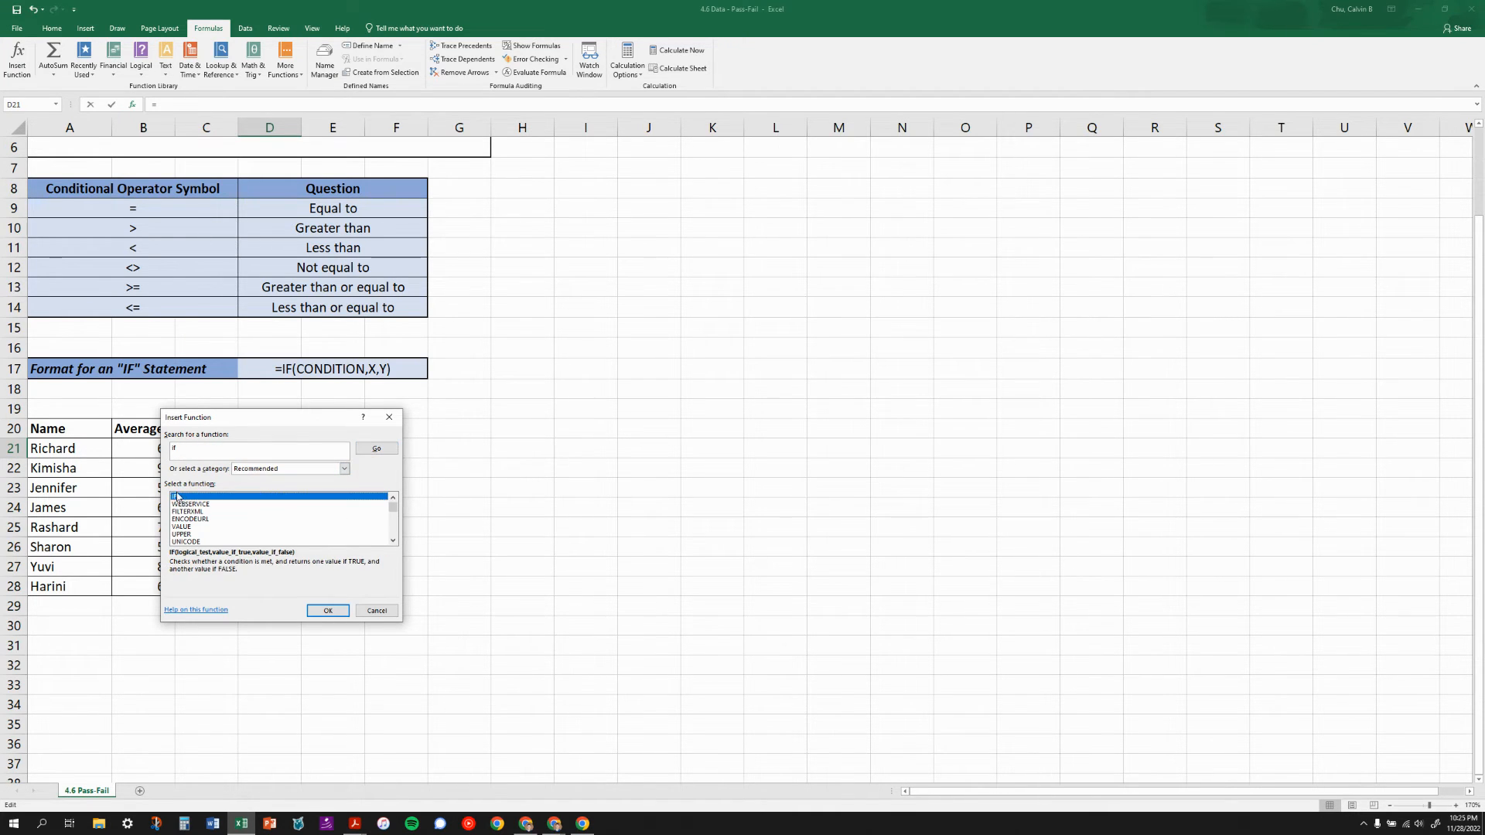
{"action": "left_click", "coordinate": [220, 446]}
{"action": "key", "text": "Return"}
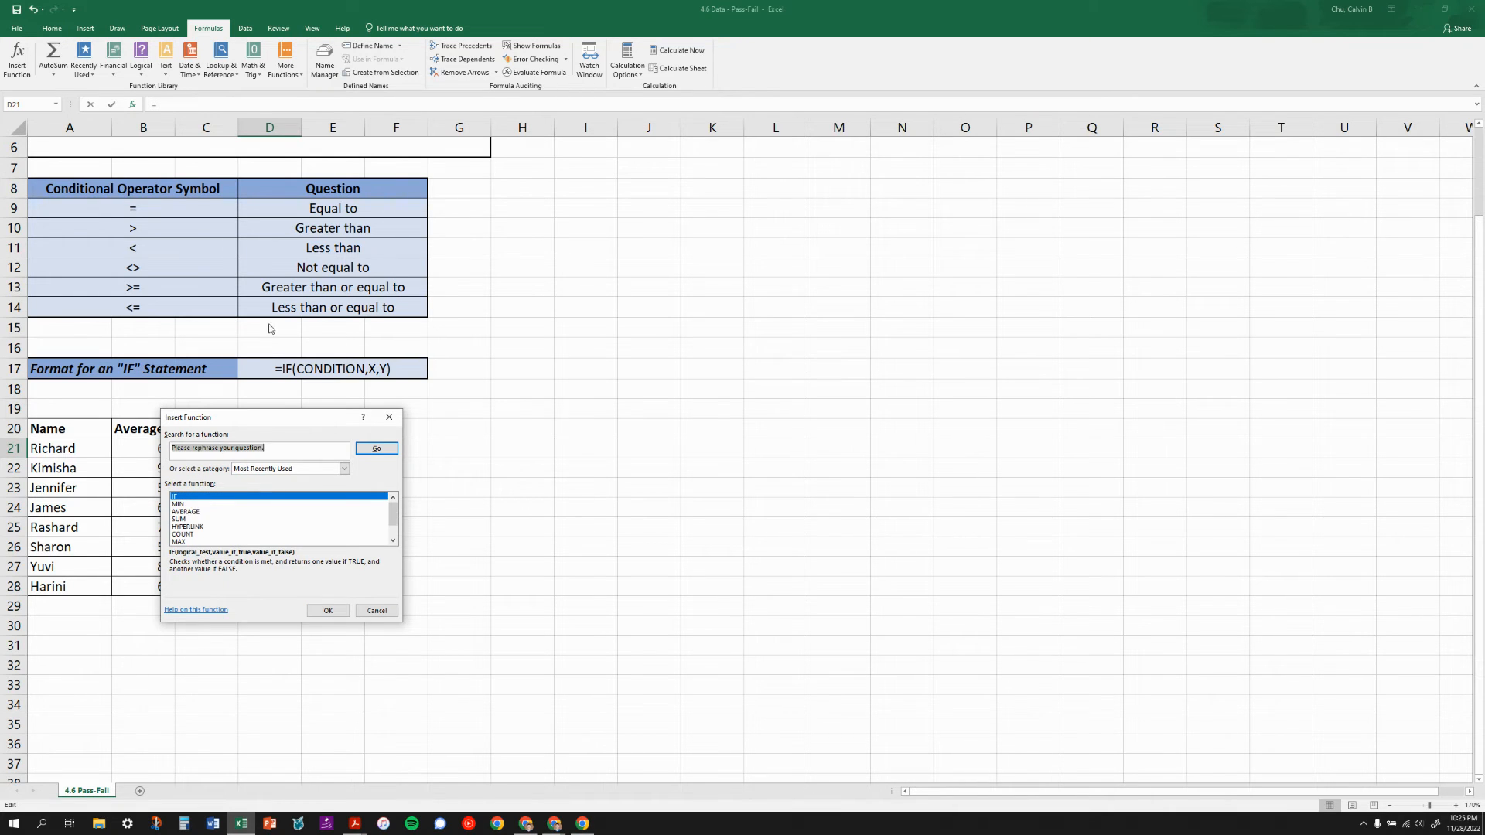
{"action": "left_click", "coordinate": [185, 498]}
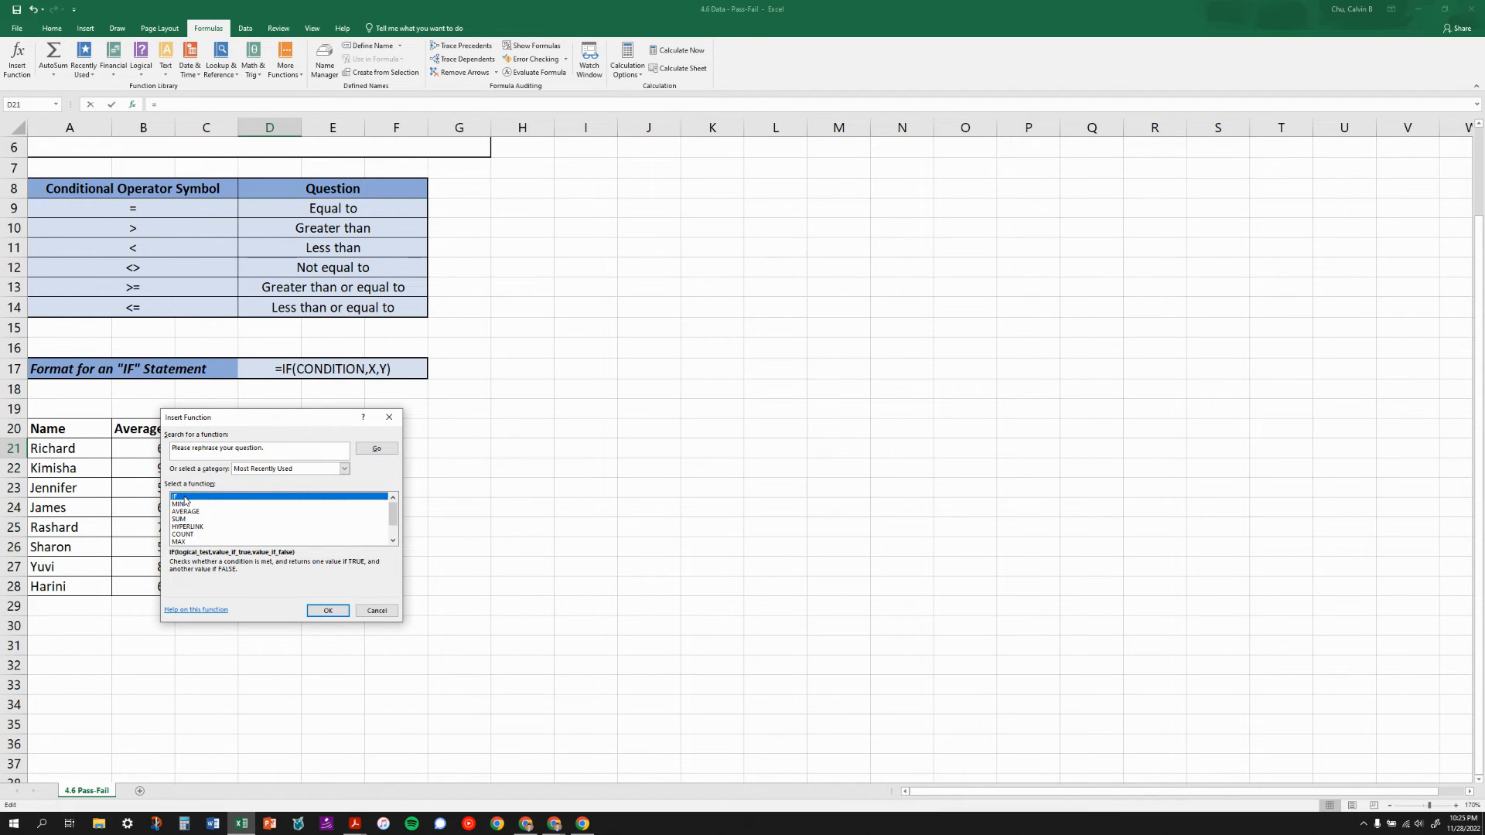
{"action": "left_click", "coordinate": [329, 611]}
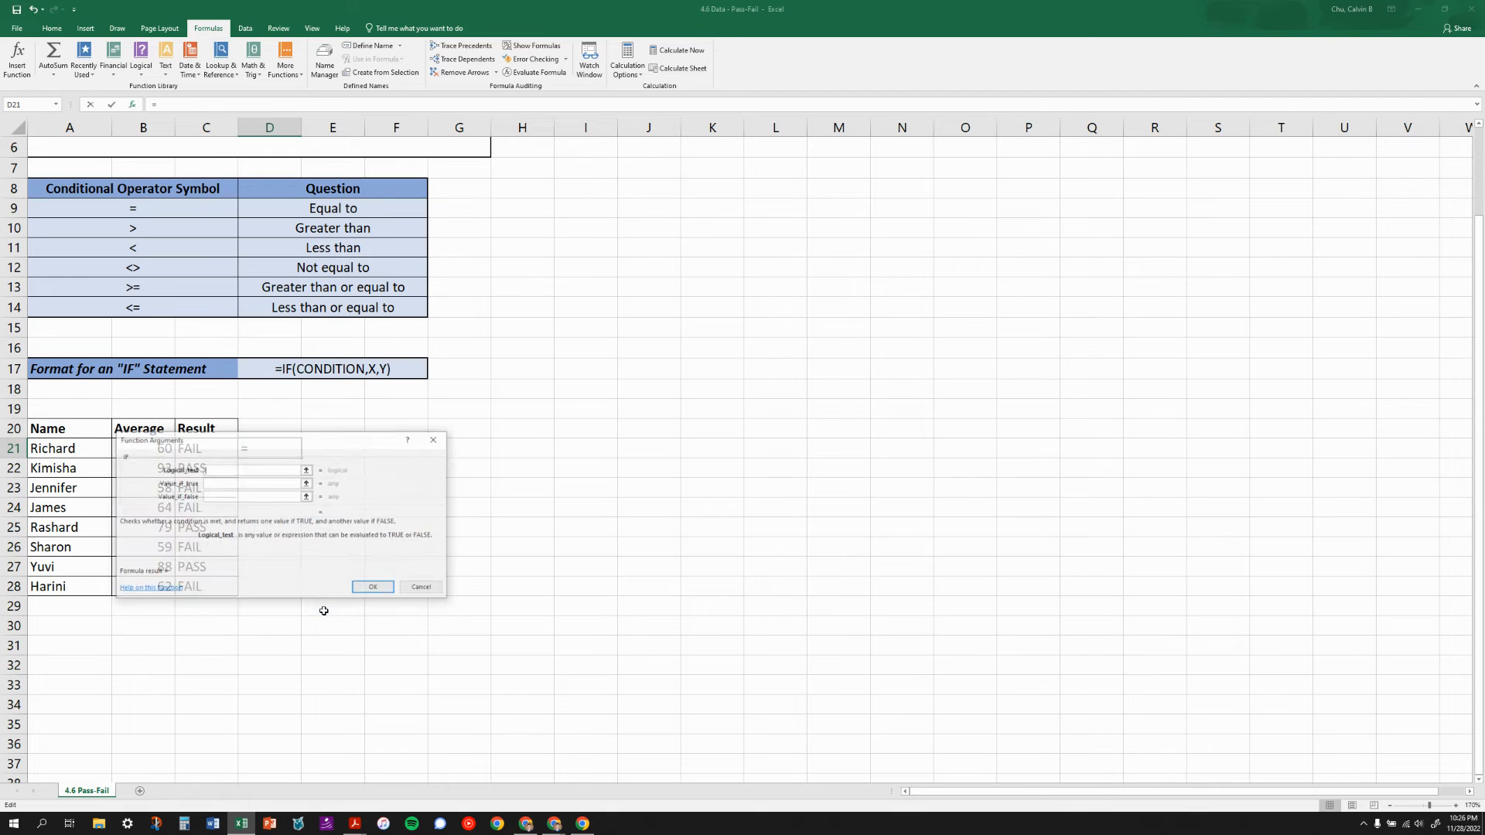
- Set the IF arguments in D21 to B21>64, "PASS" and "FAIL", and fill the formula down through D28
{"action": "left_click_drag", "start_coordinate": [211, 452], "coordinate": [466, 386]}
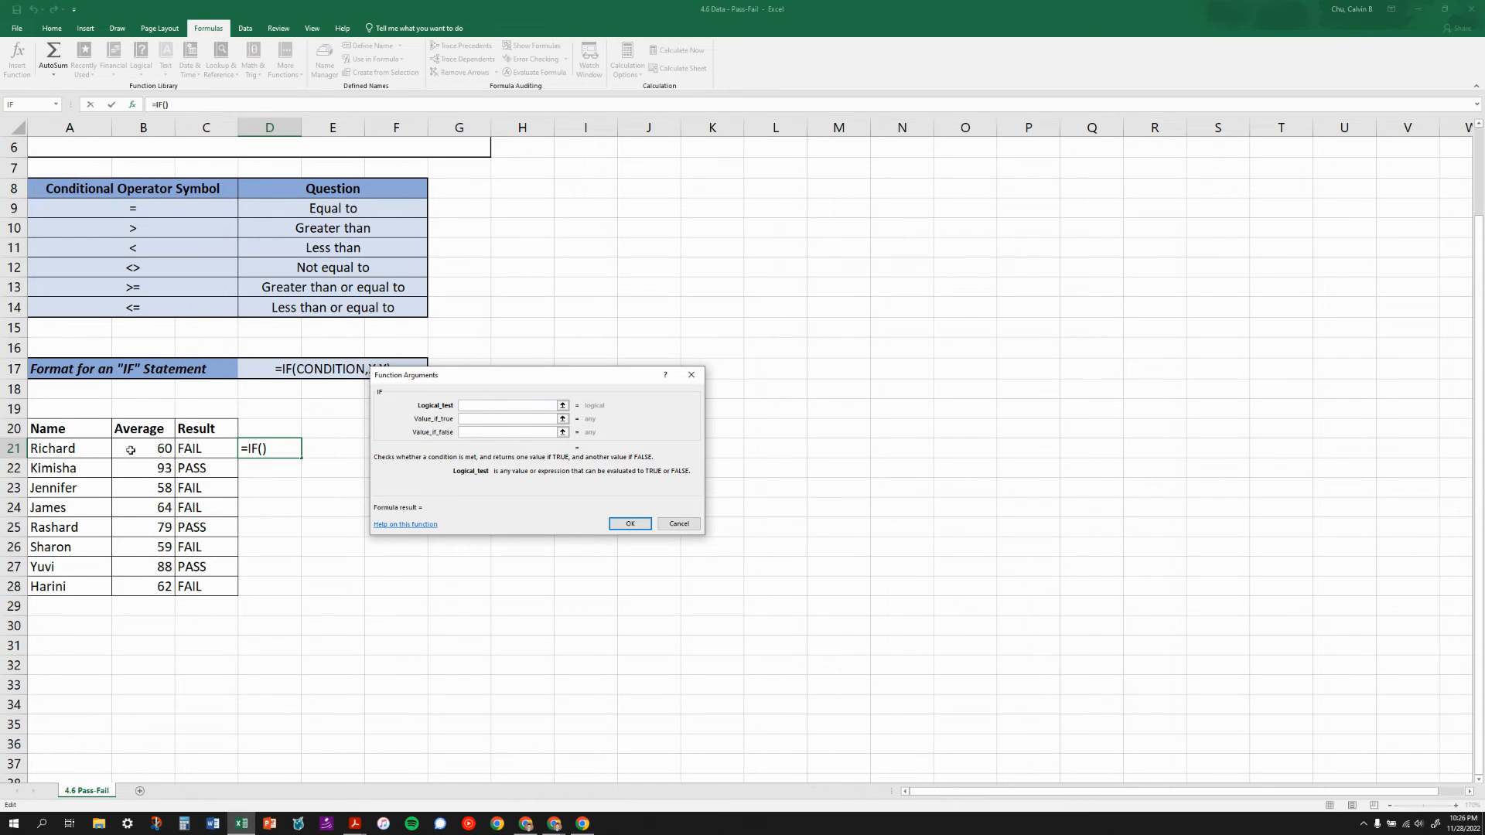
{"action": "left_click", "coordinate": [157, 448]}
{"action": "type", "text": ">64"}
{"action": "left_click", "coordinate": [487, 419]}
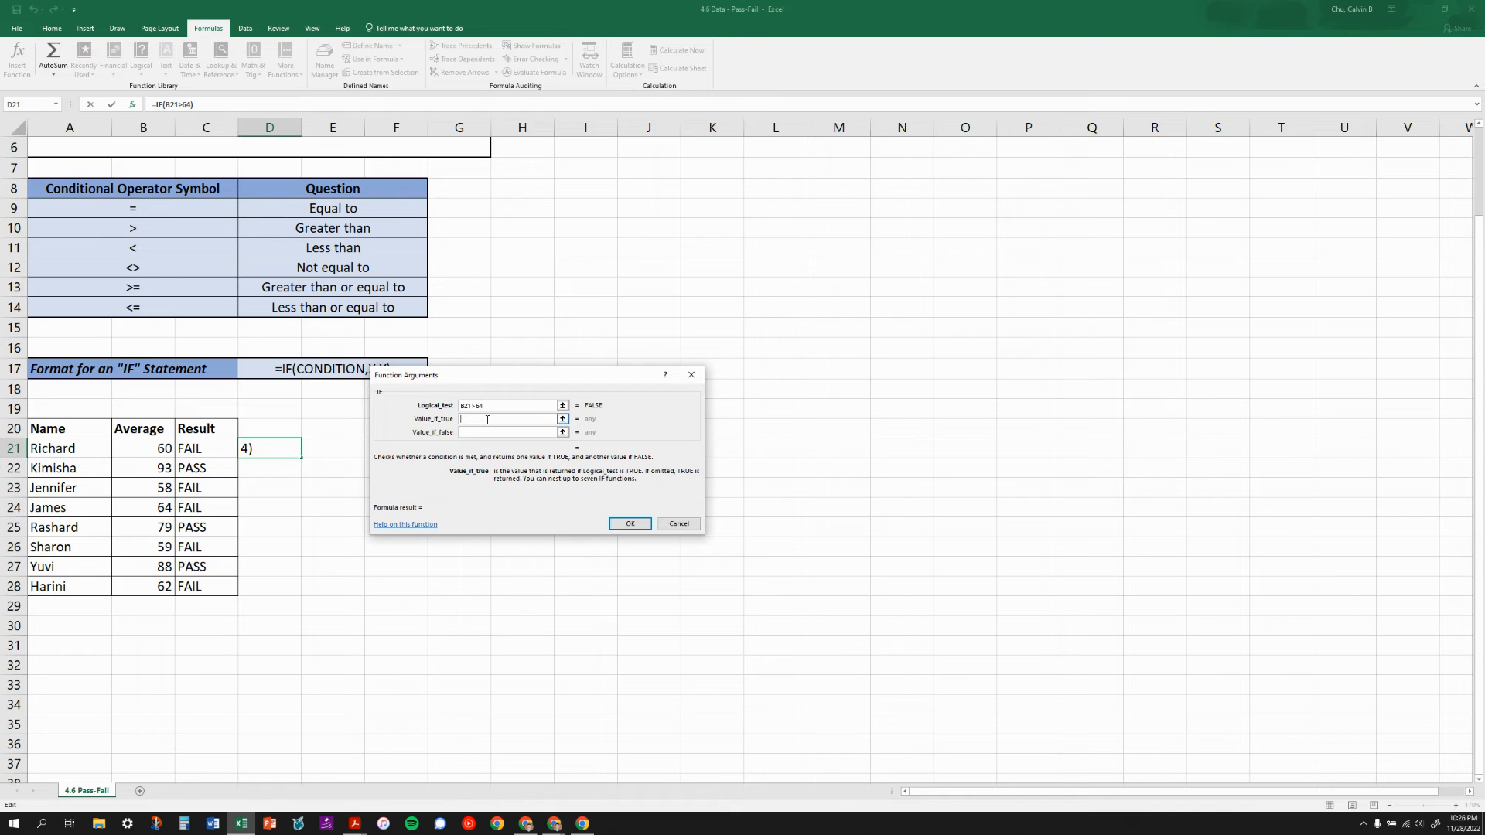
{"action": "type", "text": "\"PASS\""}
{"action": "left_click", "coordinate": [488, 433]}
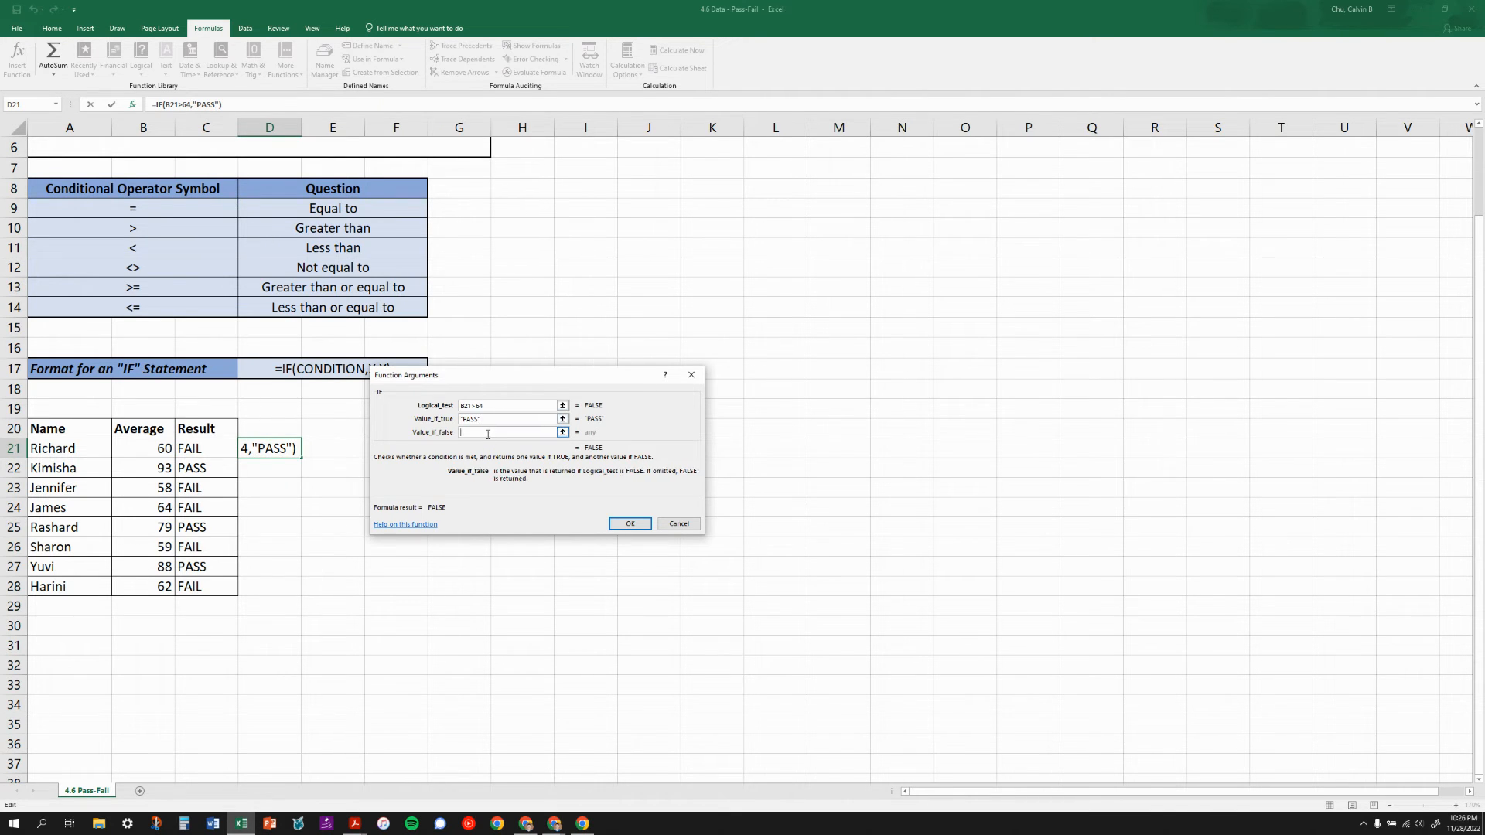
{"action": "type", "text": "\"FAIL\""}
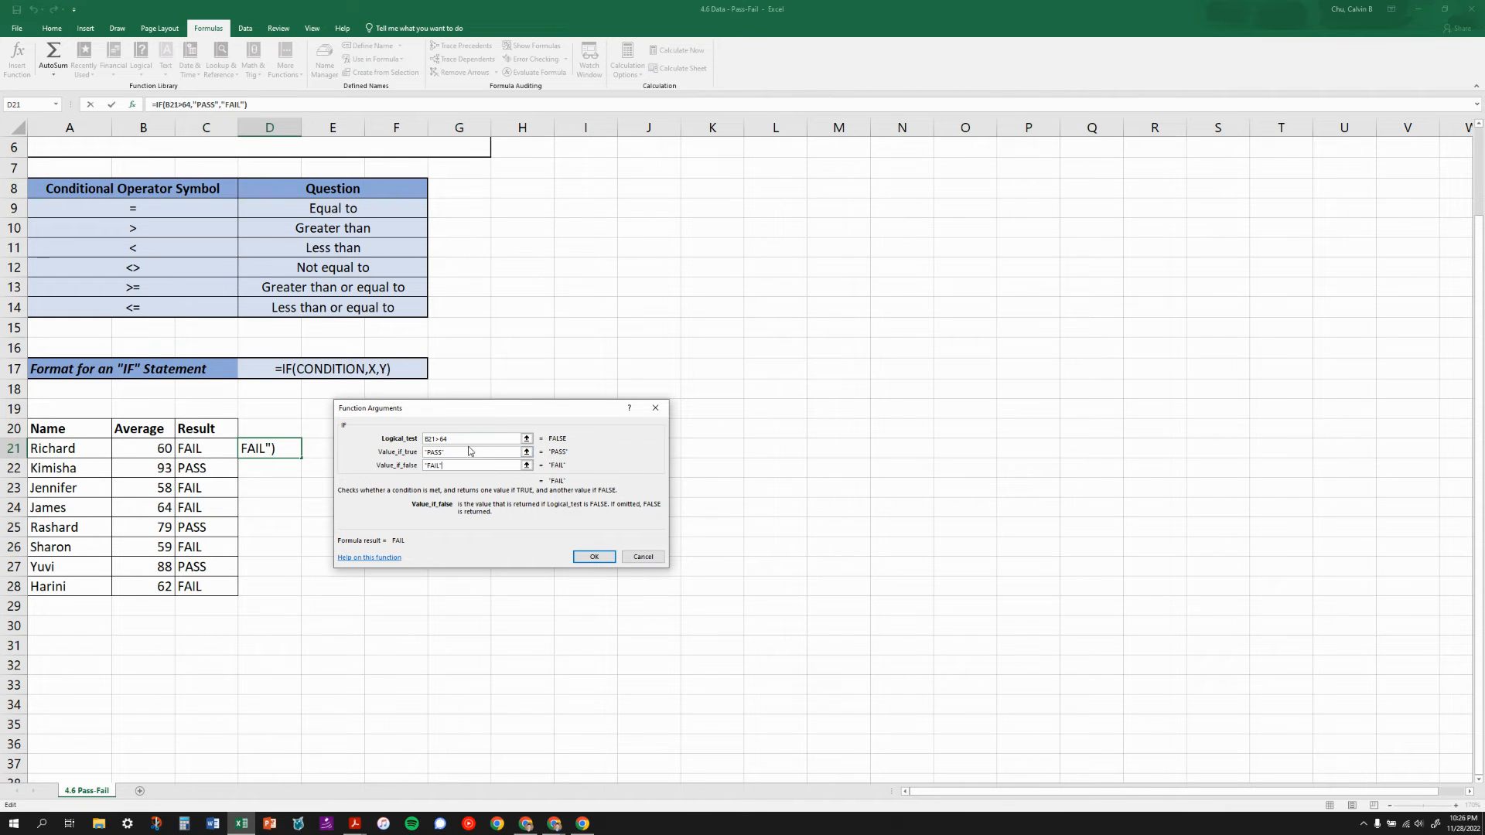
{"action": "left_click", "coordinate": [519, 452]}
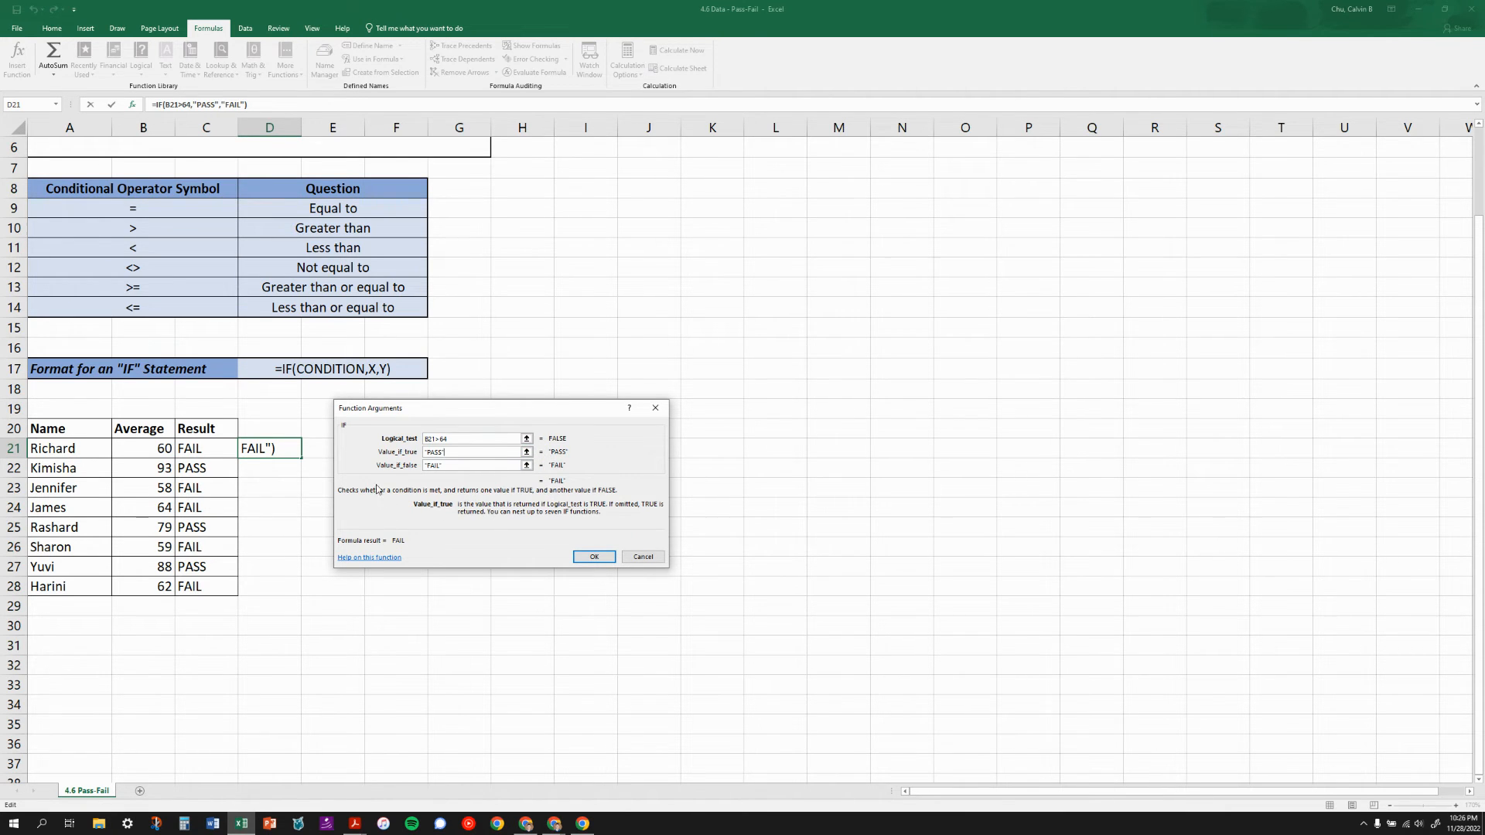
{"action": "left_click", "coordinate": [592, 557]}
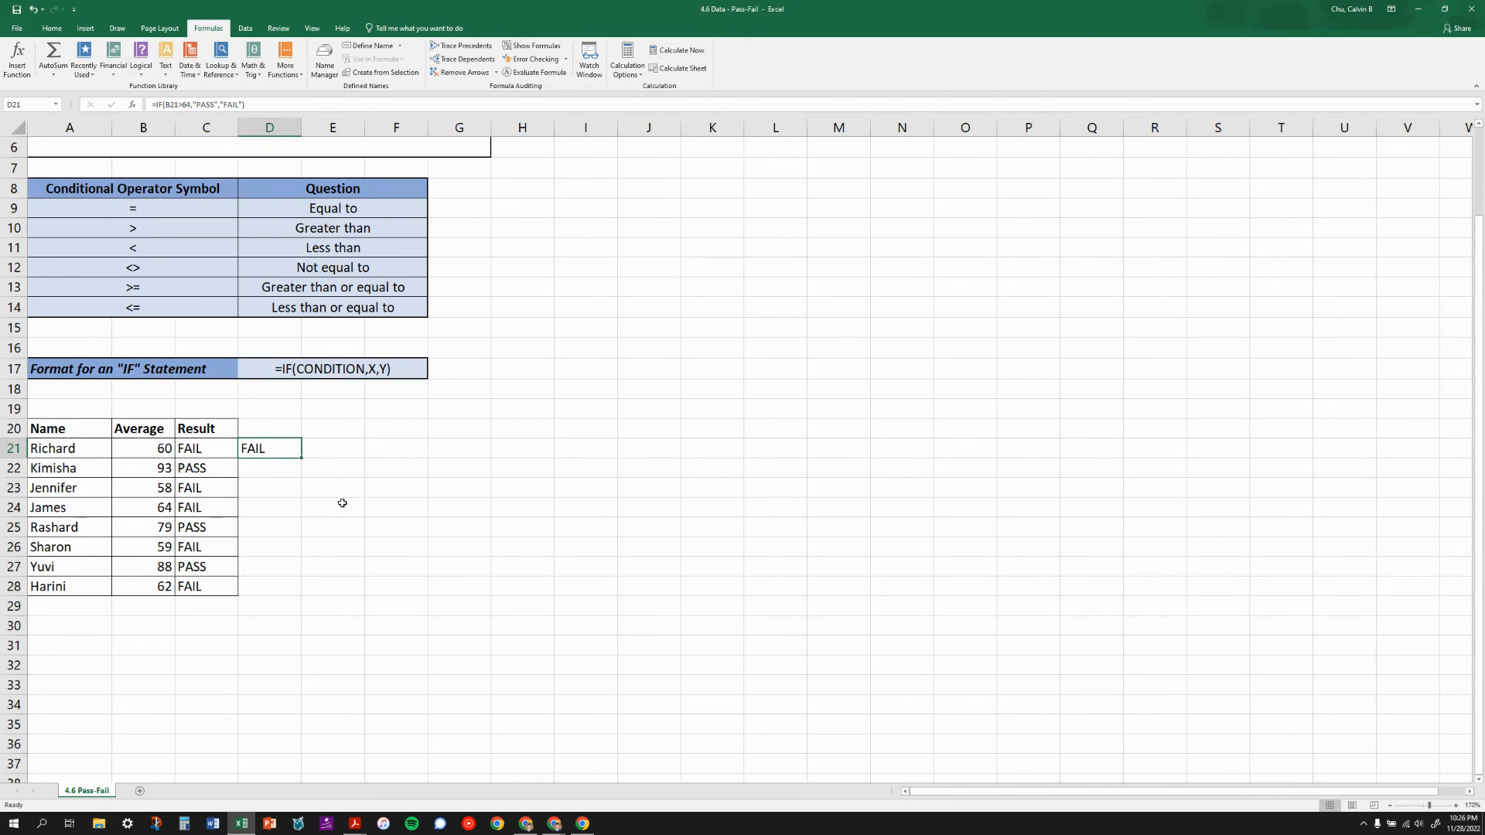
{"action": "left_click_drag", "start_coordinate": [301, 458], "coordinate": [307, 602]}
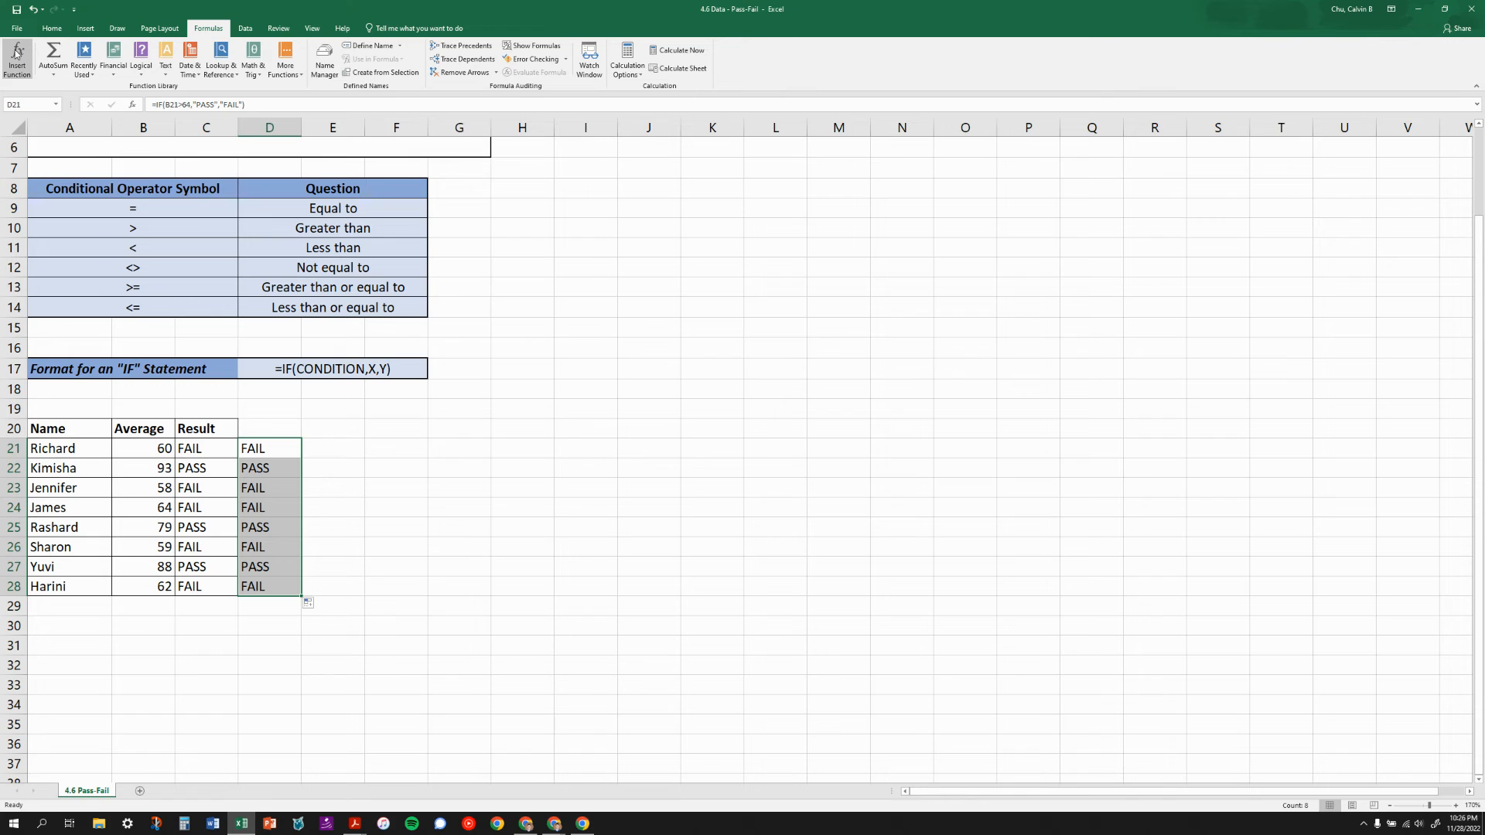
{"action": "left_click", "coordinate": [337, 451]}
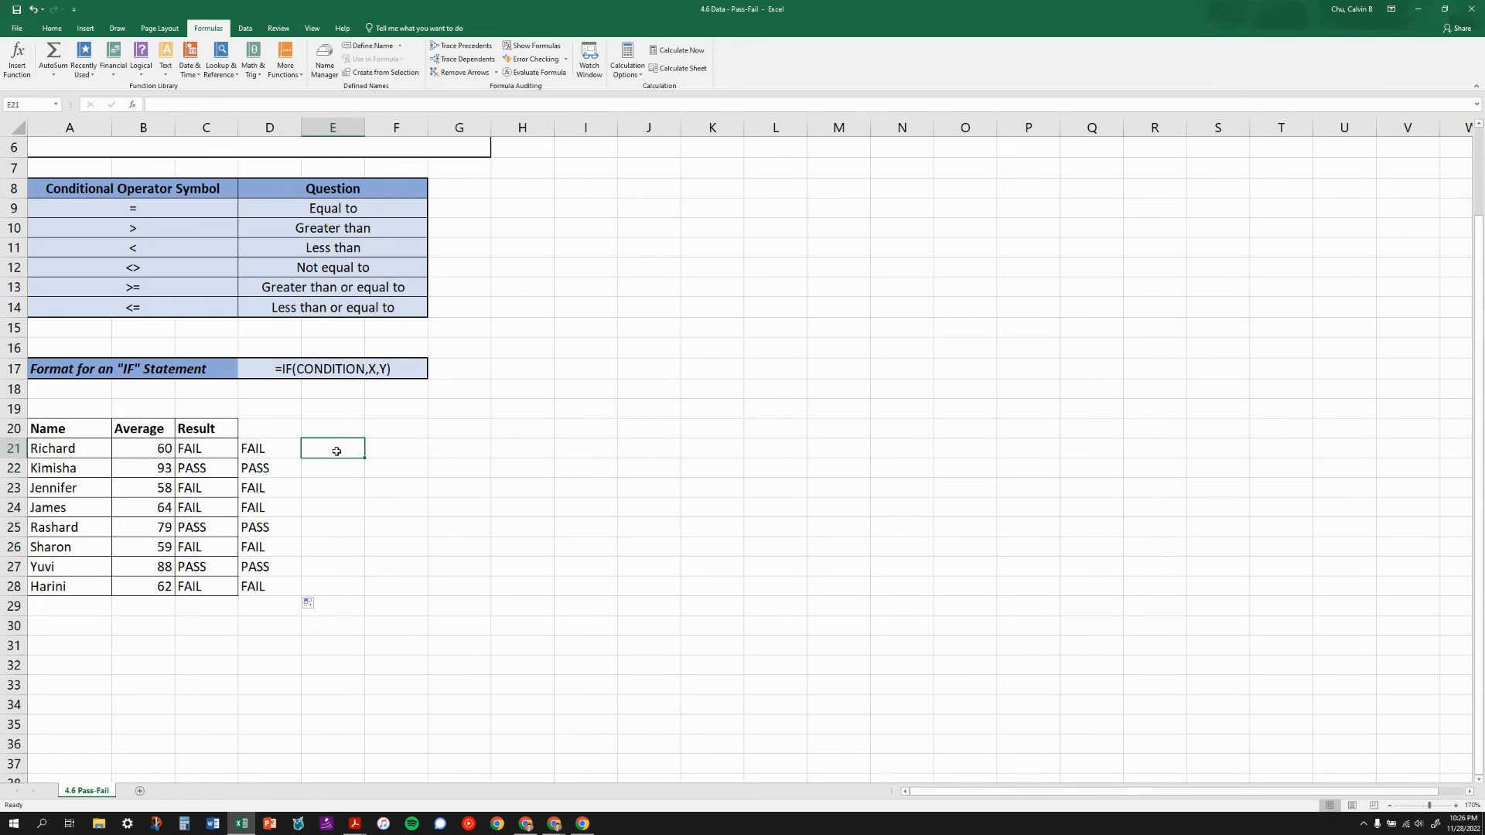
- Enter the heading "INSERT FUNCTION" in quotation marks in D20 and widen column D to fit it
{"action": "left_click", "coordinate": [273, 430]}
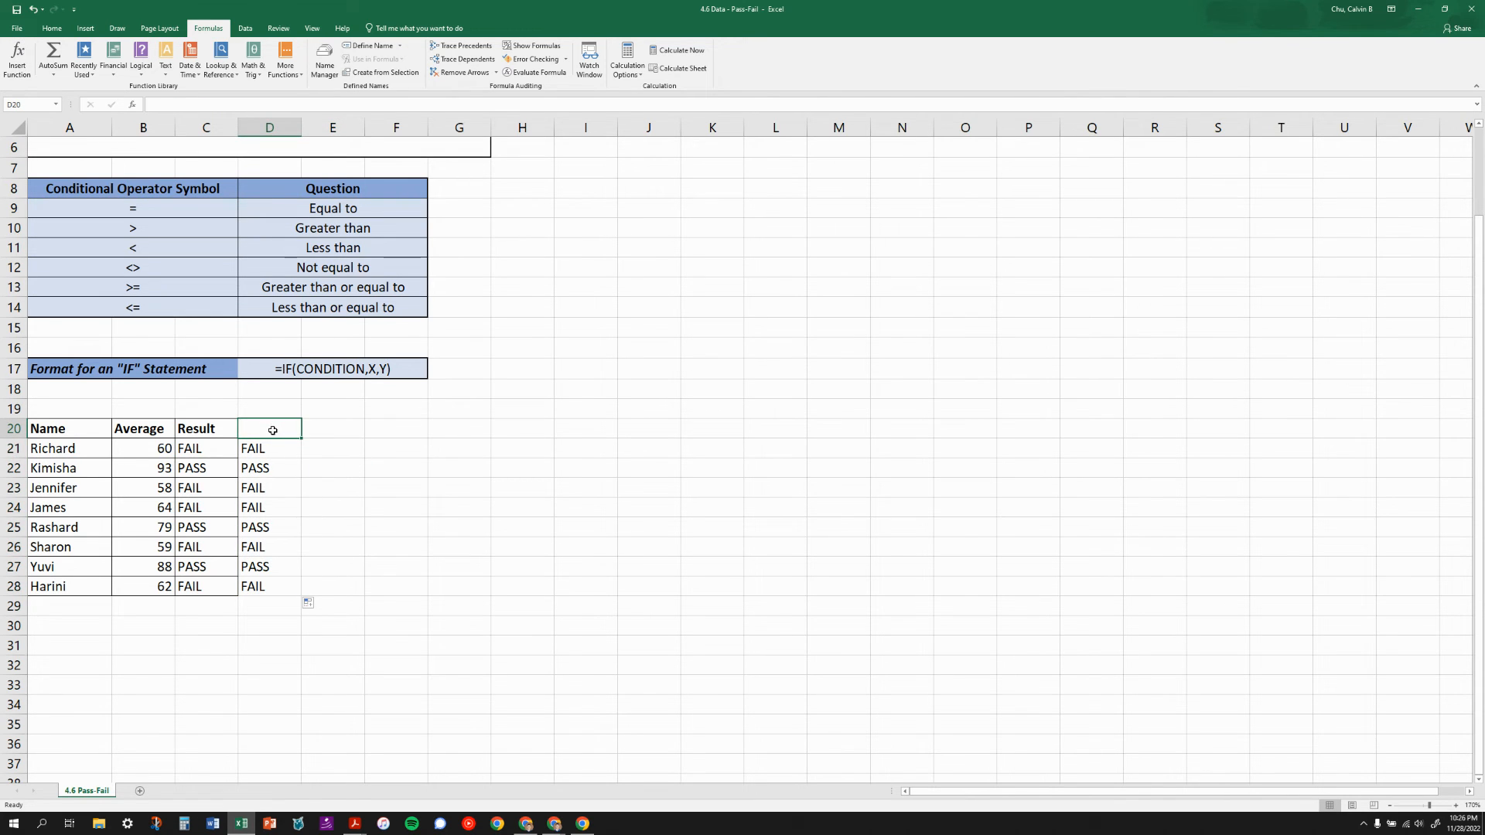
{"action": "type", "text": "\""}
{"action": "key", "text": "Up"}
{"action": "left_click", "coordinate": [273, 431]}
{"action": "double_click", "coordinate": [274, 430]}
{"action": "type", "text": "INSER"}
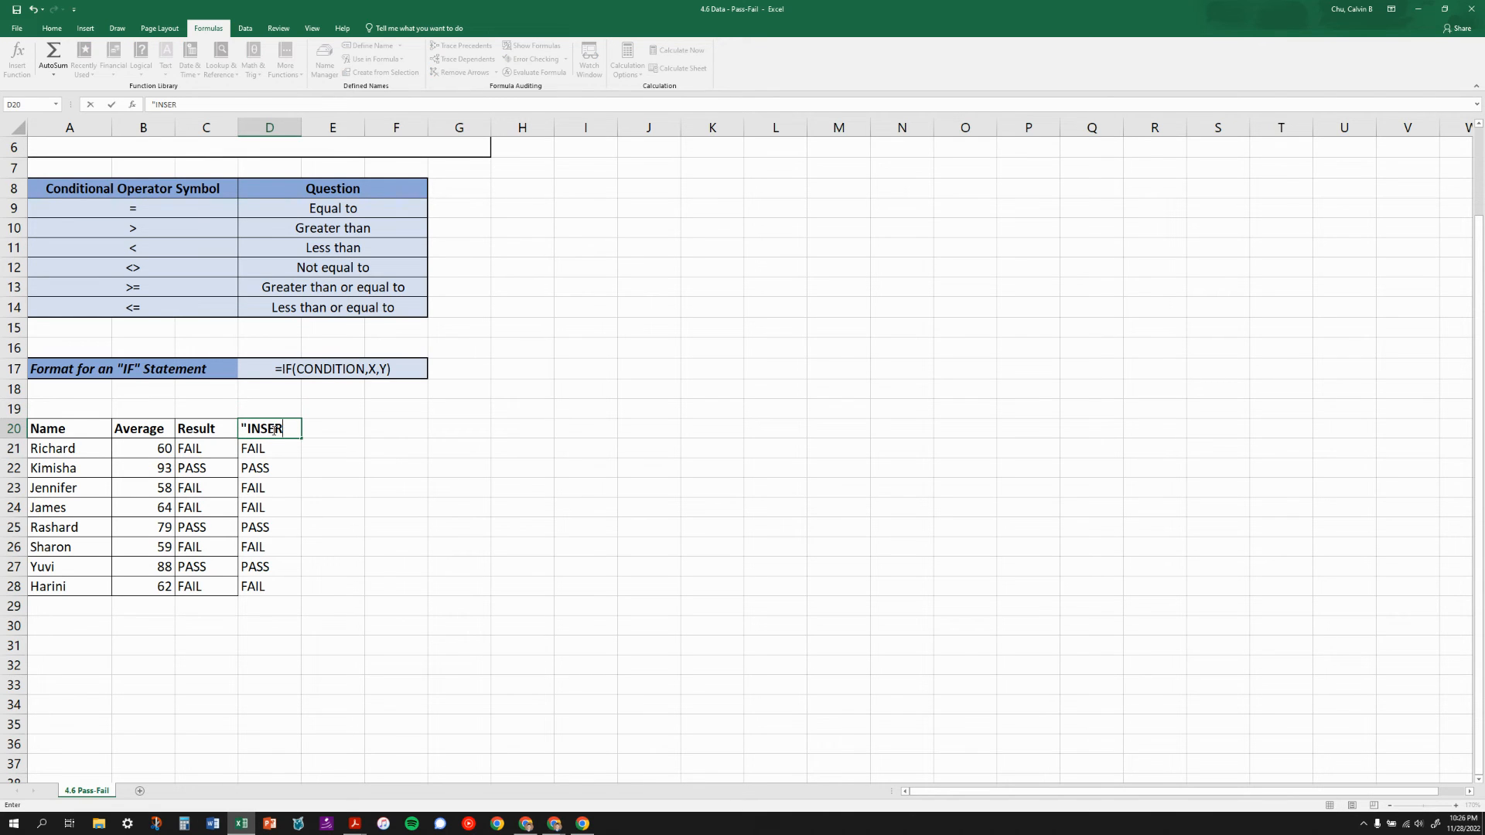
{"action": "type", "text": "T FUNCTION\""}
{"action": "key", "text": "Return"}
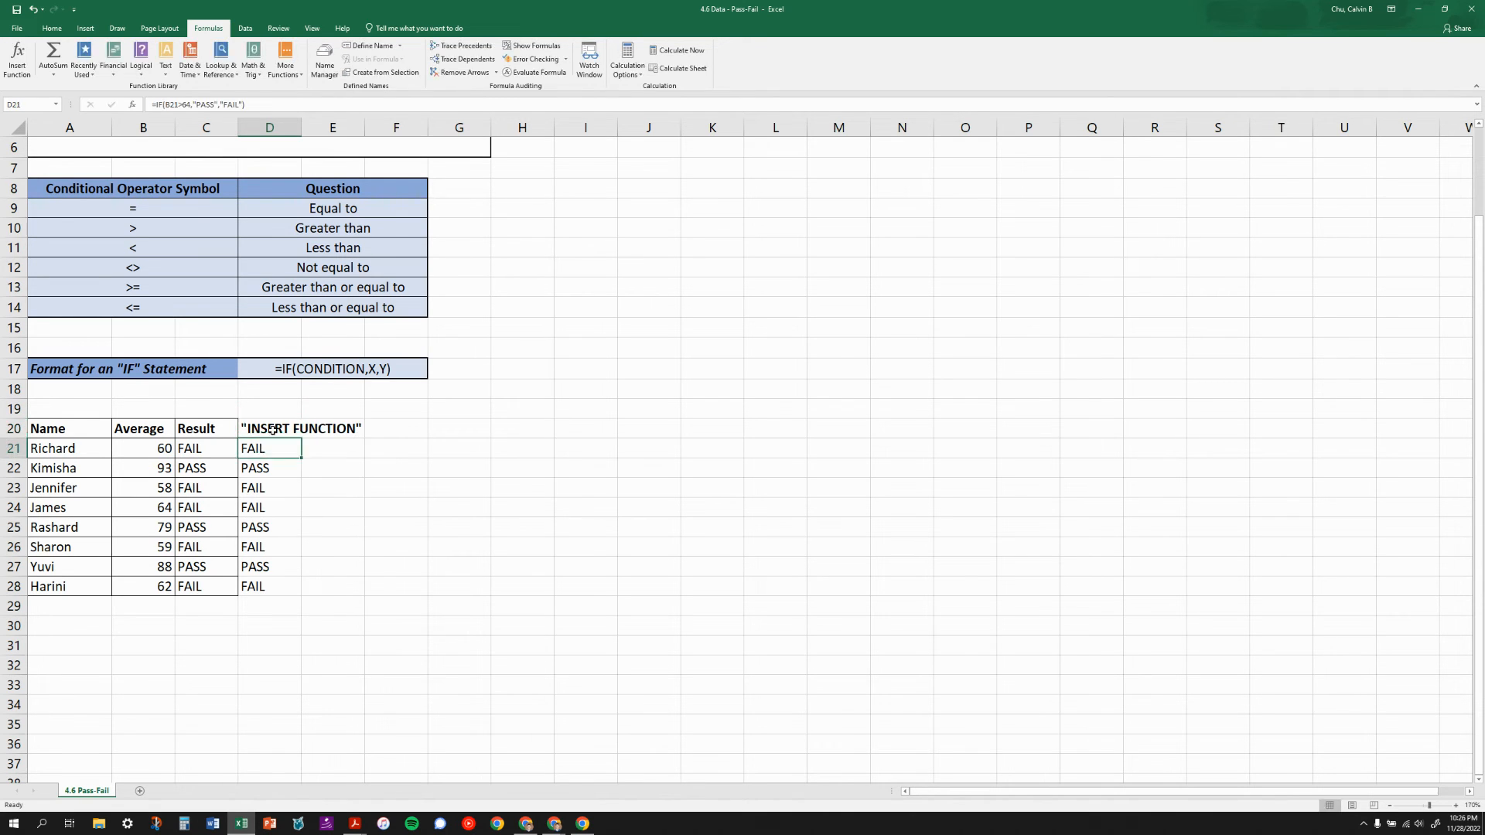
{"action": "left_click_drag", "start_coordinate": [301, 128], "coordinate": [367, 128]}
- Insert the logical function IF in E20 with B21>64, "PASS" and "FAIL", and clear the cell again
{"action": "left_click", "coordinate": [386, 430]}
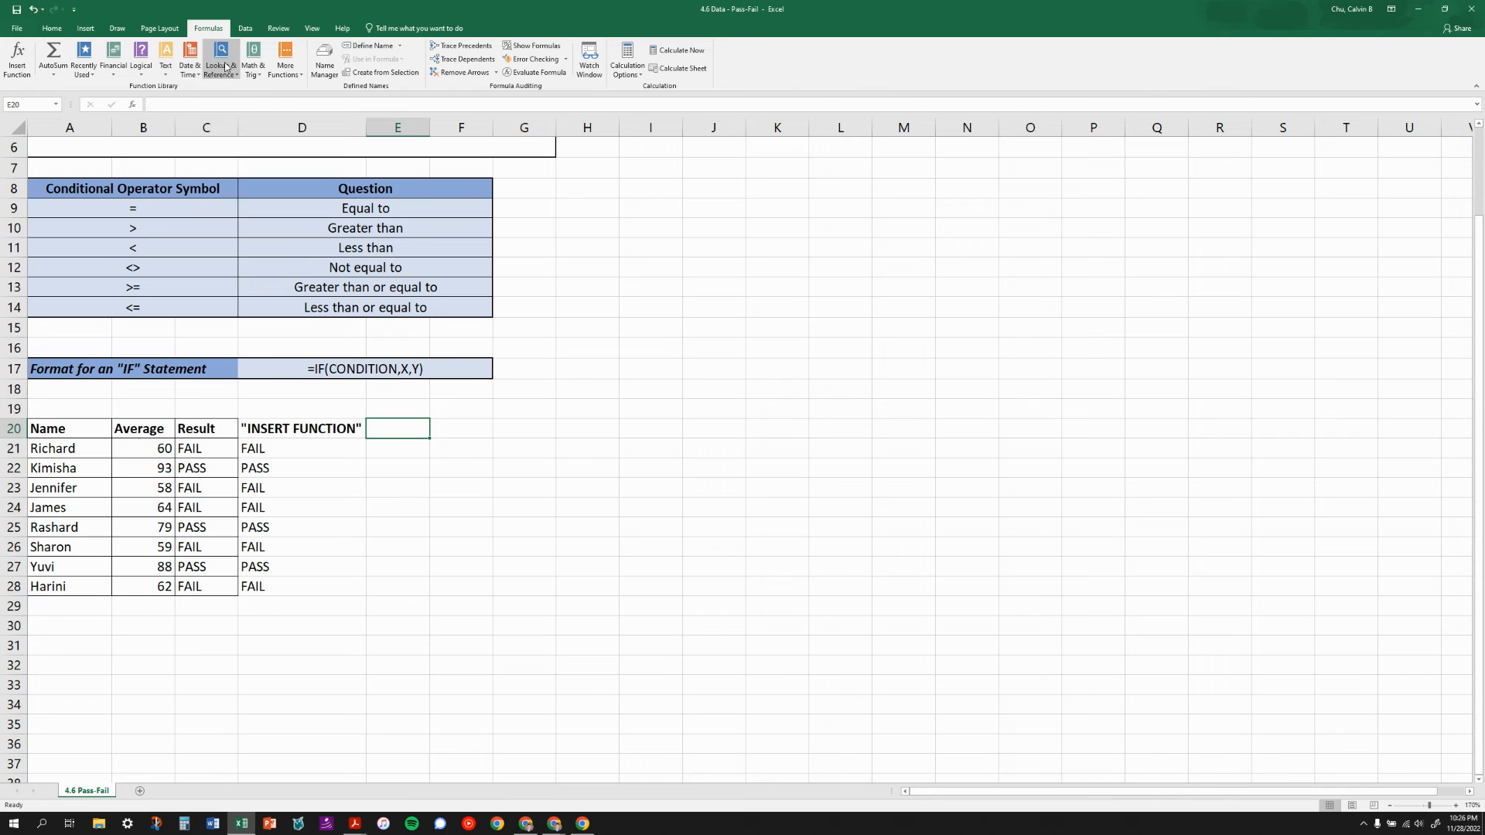
{"action": "left_click", "coordinate": [140, 56]}
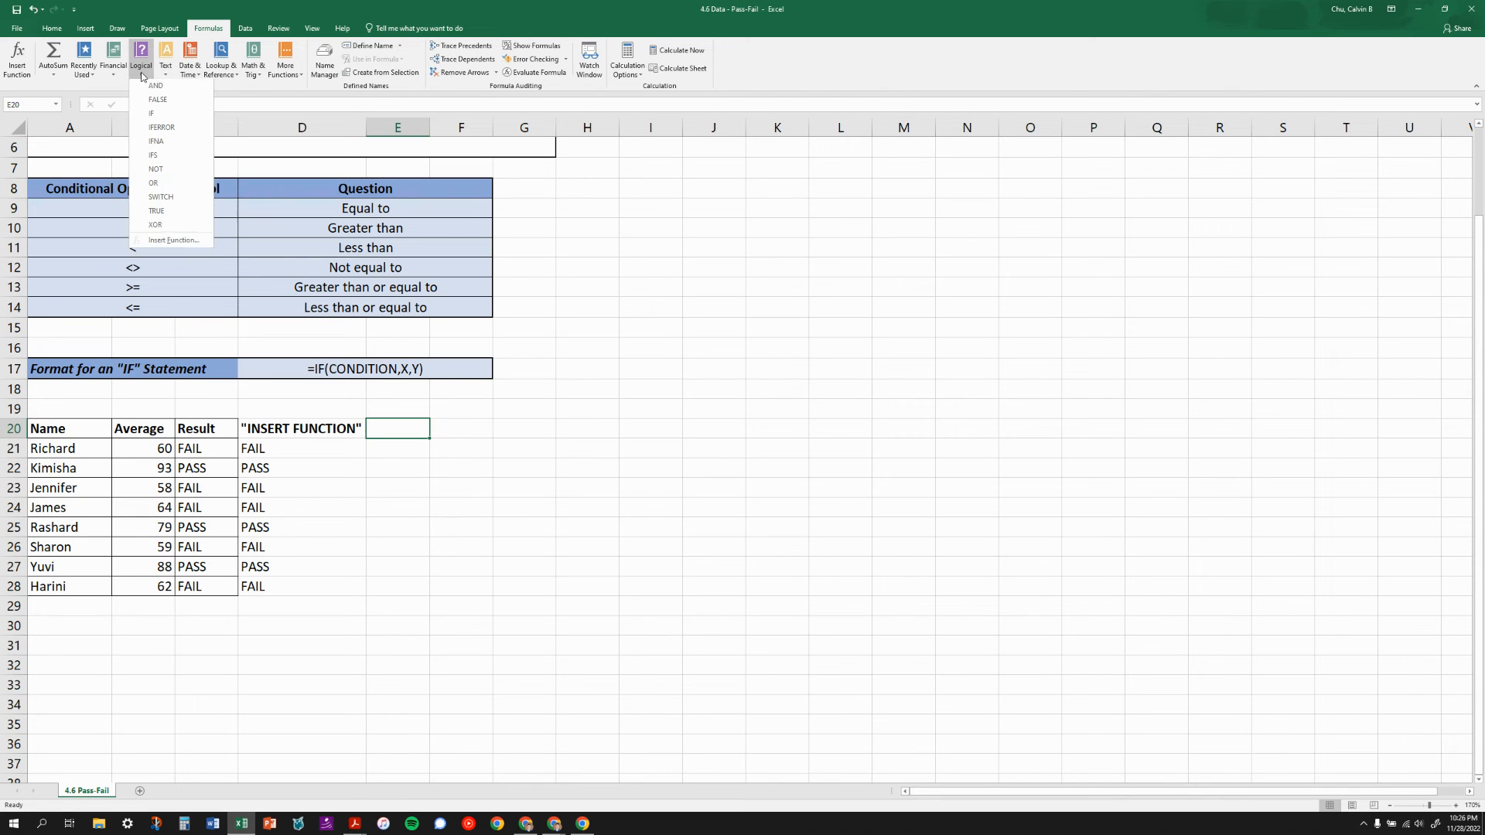
{"action": "left_click", "coordinate": [157, 115]}
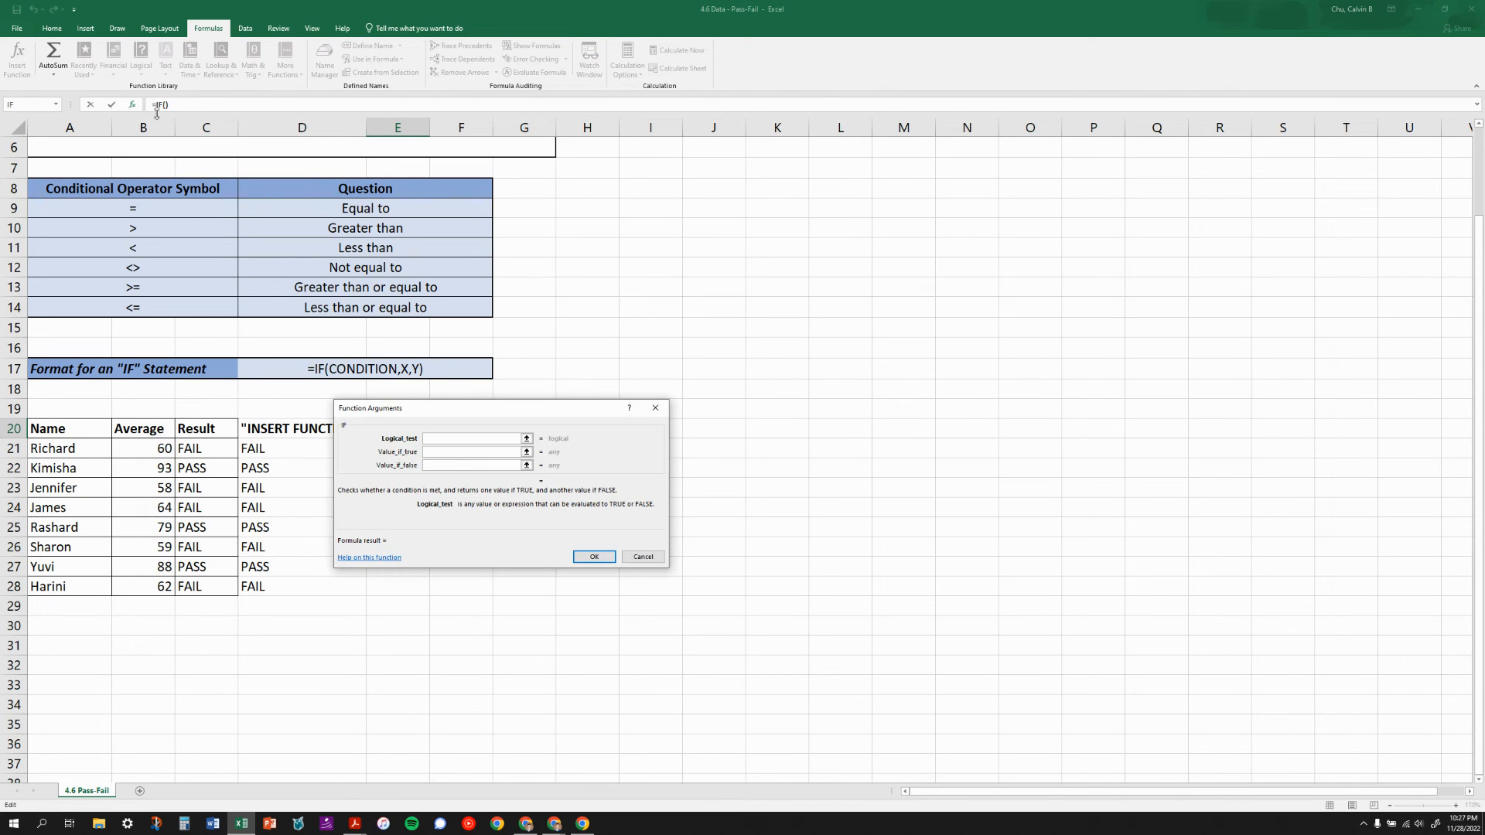
{"action": "left_click", "coordinate": [153, 449]}
{"action": "type", "text": ">64"}
{"action": "left_click", "coordinate": [455, 453]}
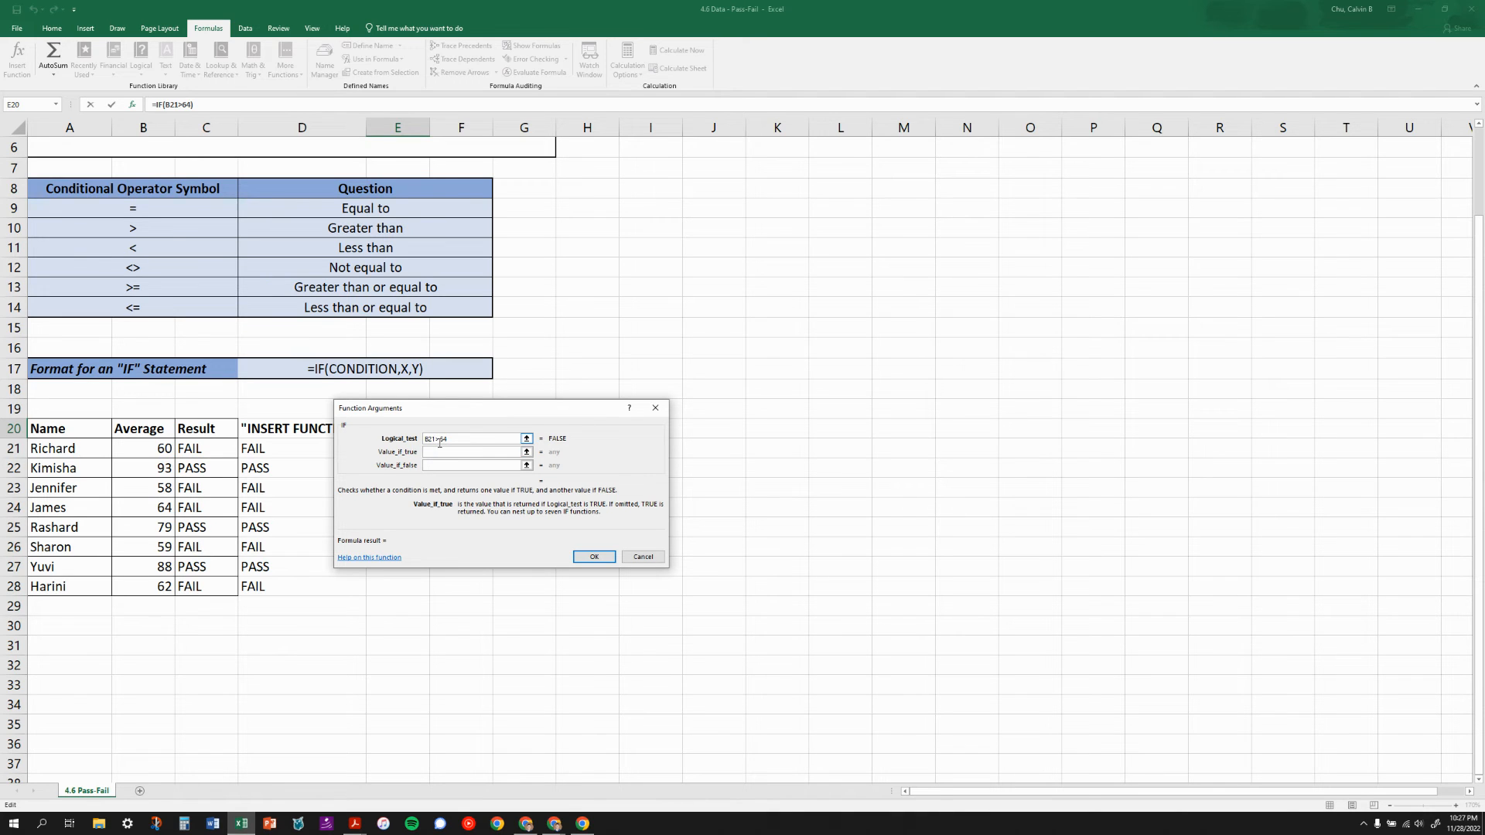
{"action": "type", "text": "\"PASS\""}
{"action": "left_click", "coordinate": [517, 466]}
{"action": "type", "text": "\"FAI"}
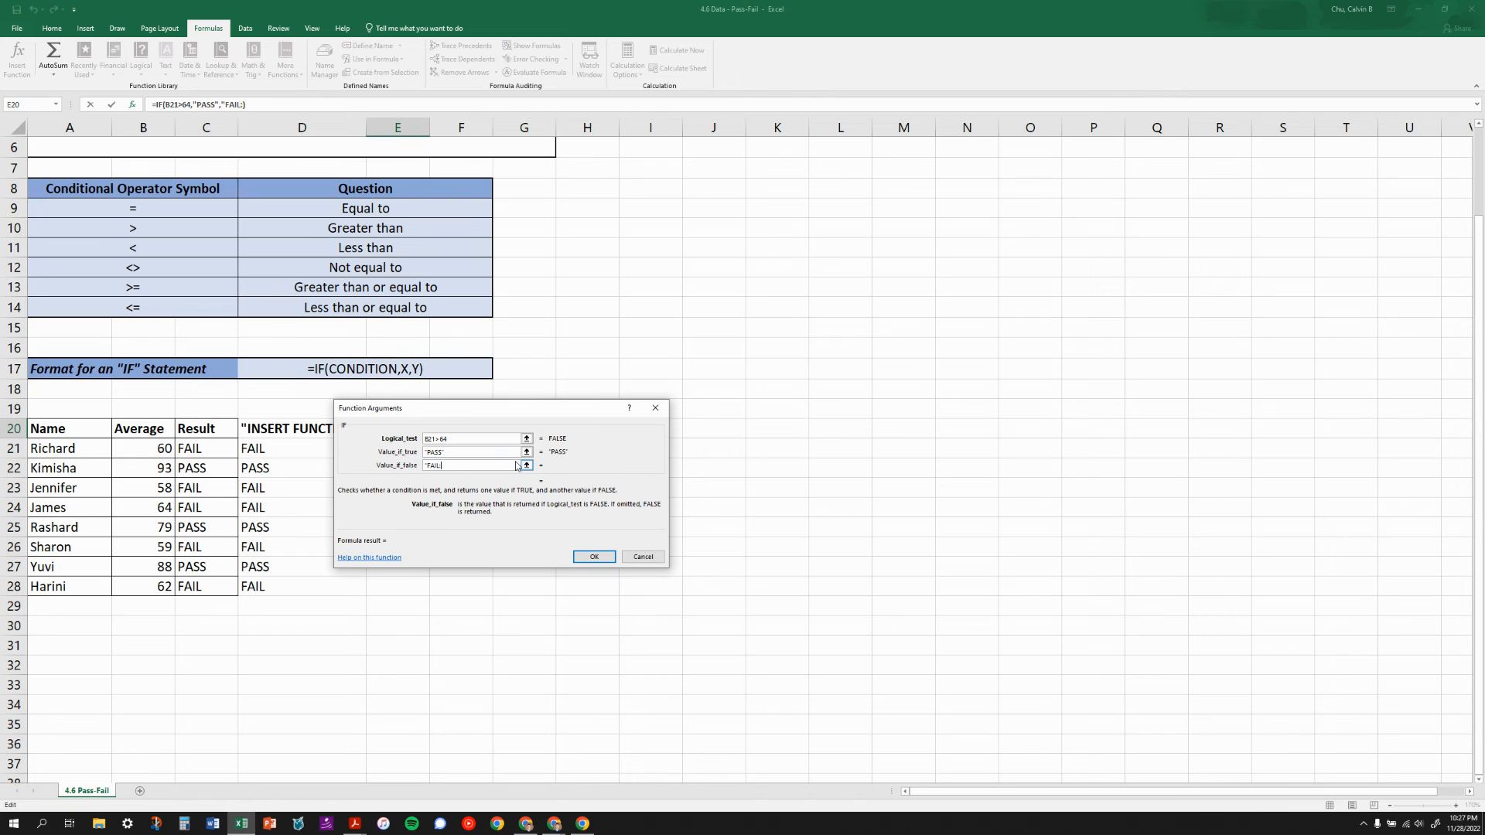
{"action": "type", "text": "L\""}
{"action": "left_click", "coordinate": [601, 564]}
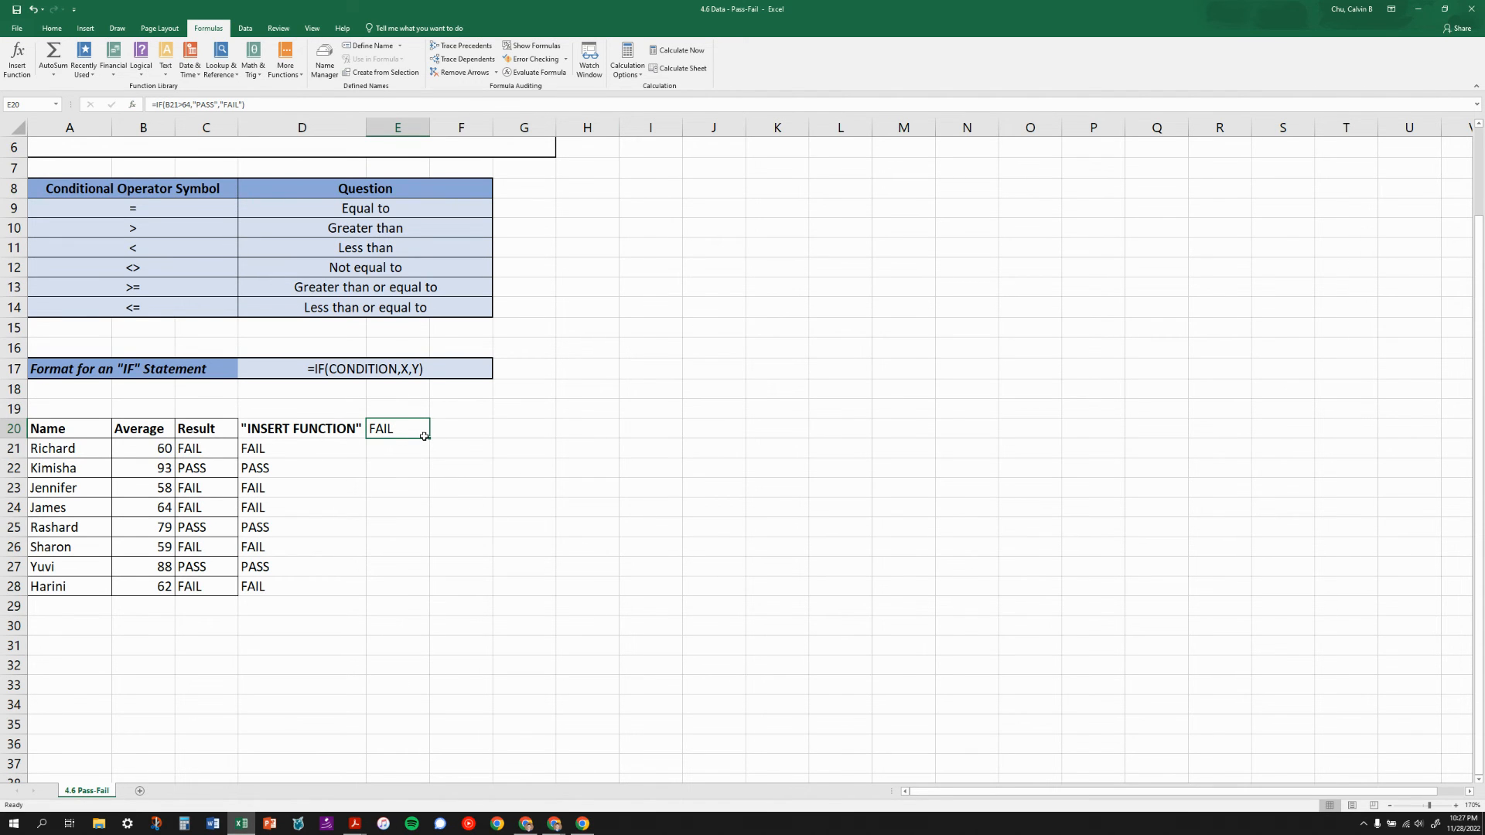
{"action": "key", "text": "Delete"}
- Enter the bold heading "LOGICAL" FORMULA in E20, with quotation marks around the first word
{"action": "type", "text": "\""}
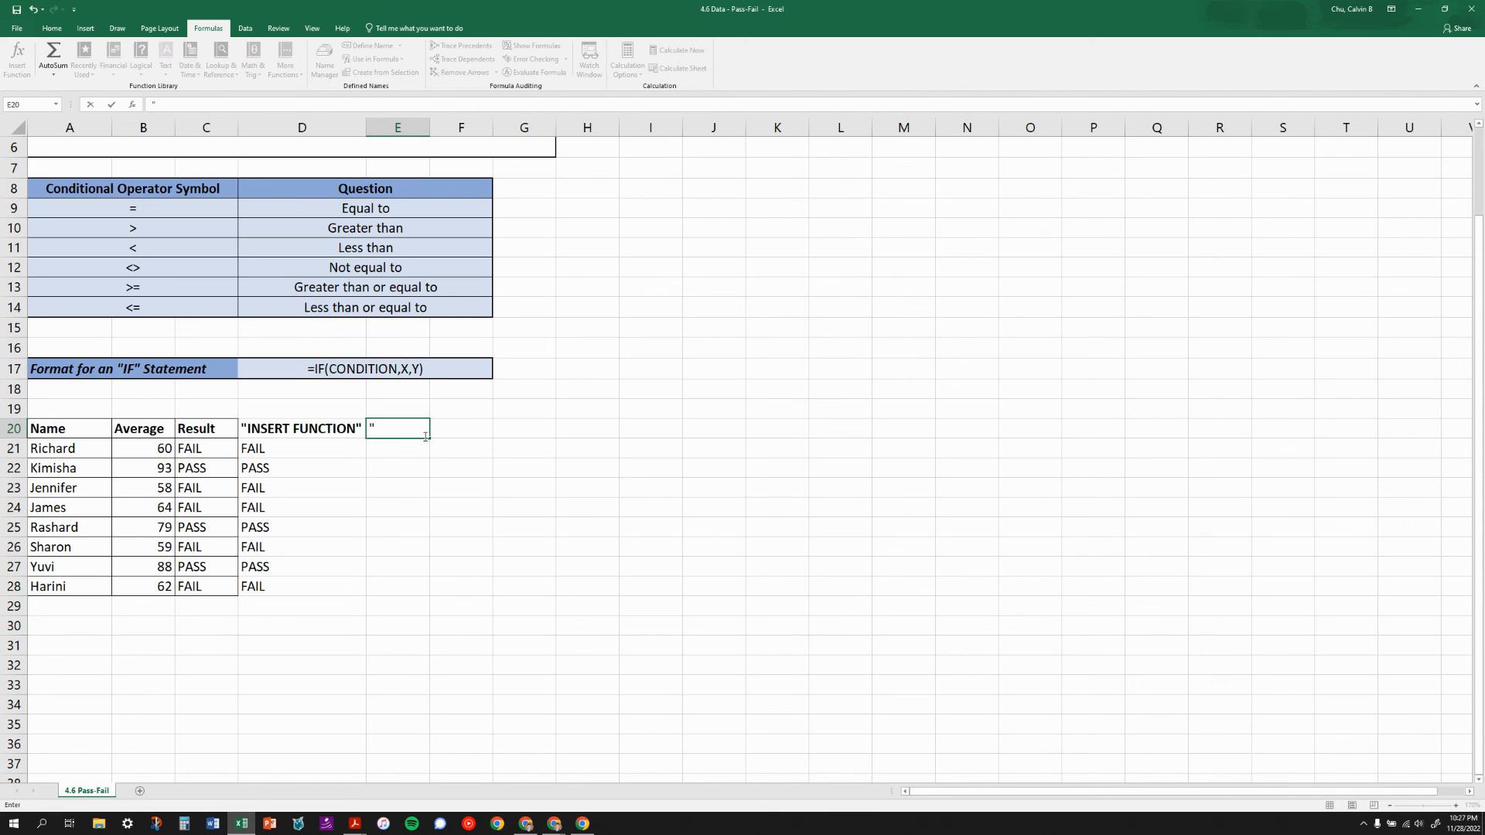
{"action": "type", "text": "LOGICAL"}
{"action": "type", "text": "L\" FORMULA"}
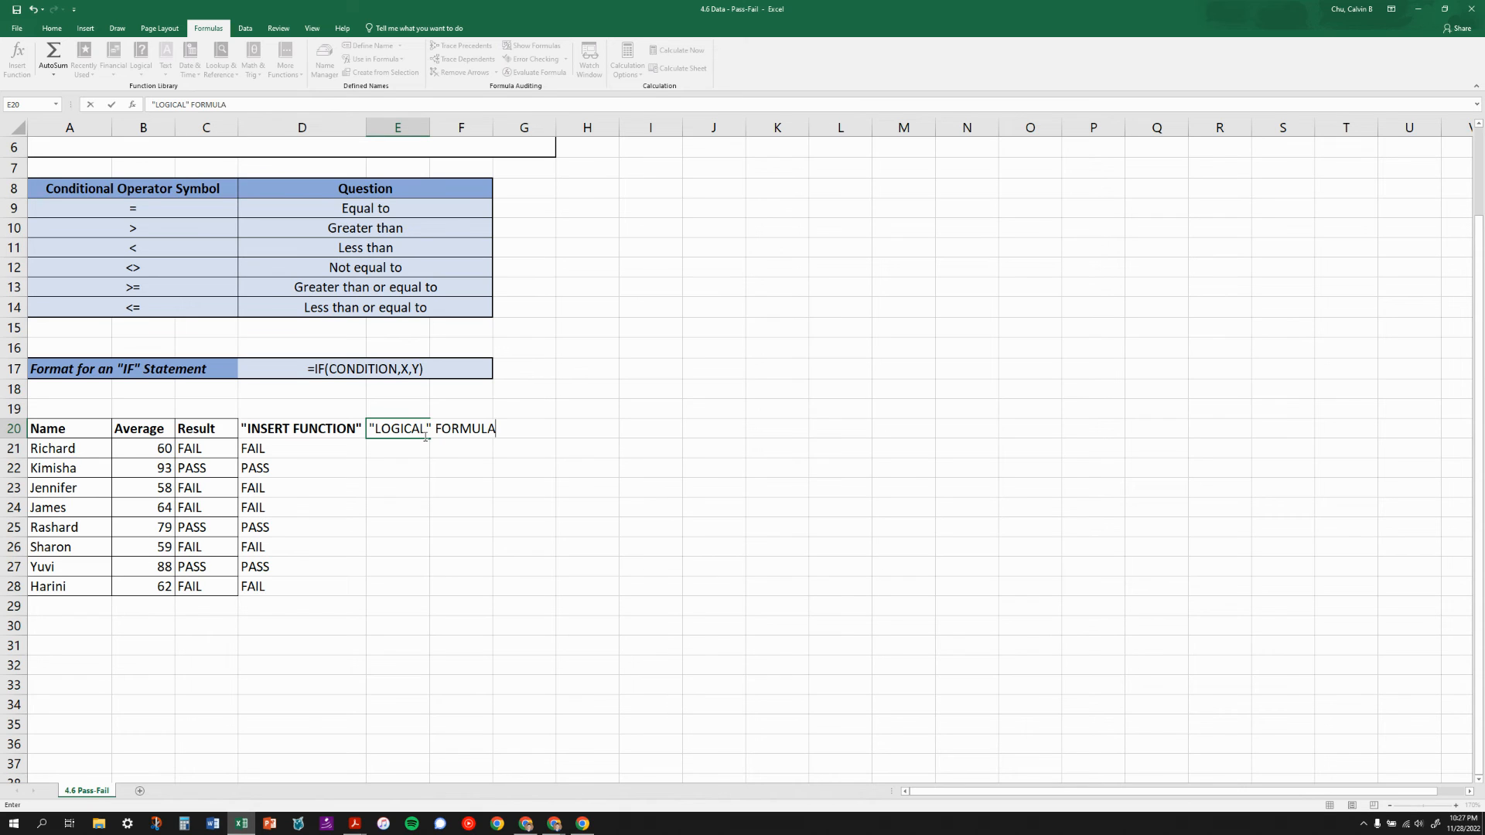
{"action": "key", "text": "ctrl+b"}
{"action": "key", "text": "Return"}
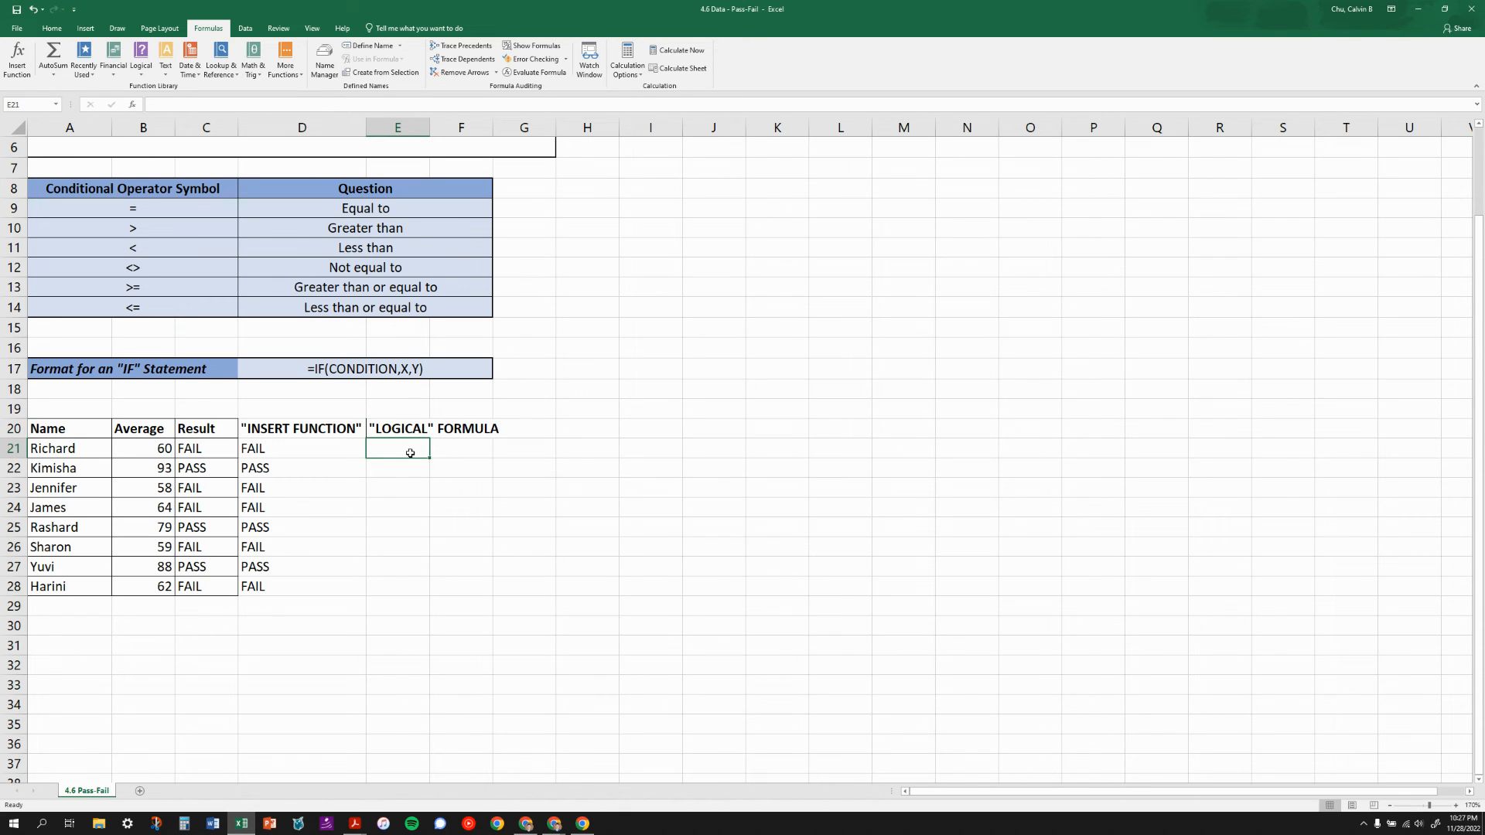
- Insert the logical function IF in E21 with the test B21>64, "PASS" if true and "FAIL" if false
{"action": "type", "text": "="}
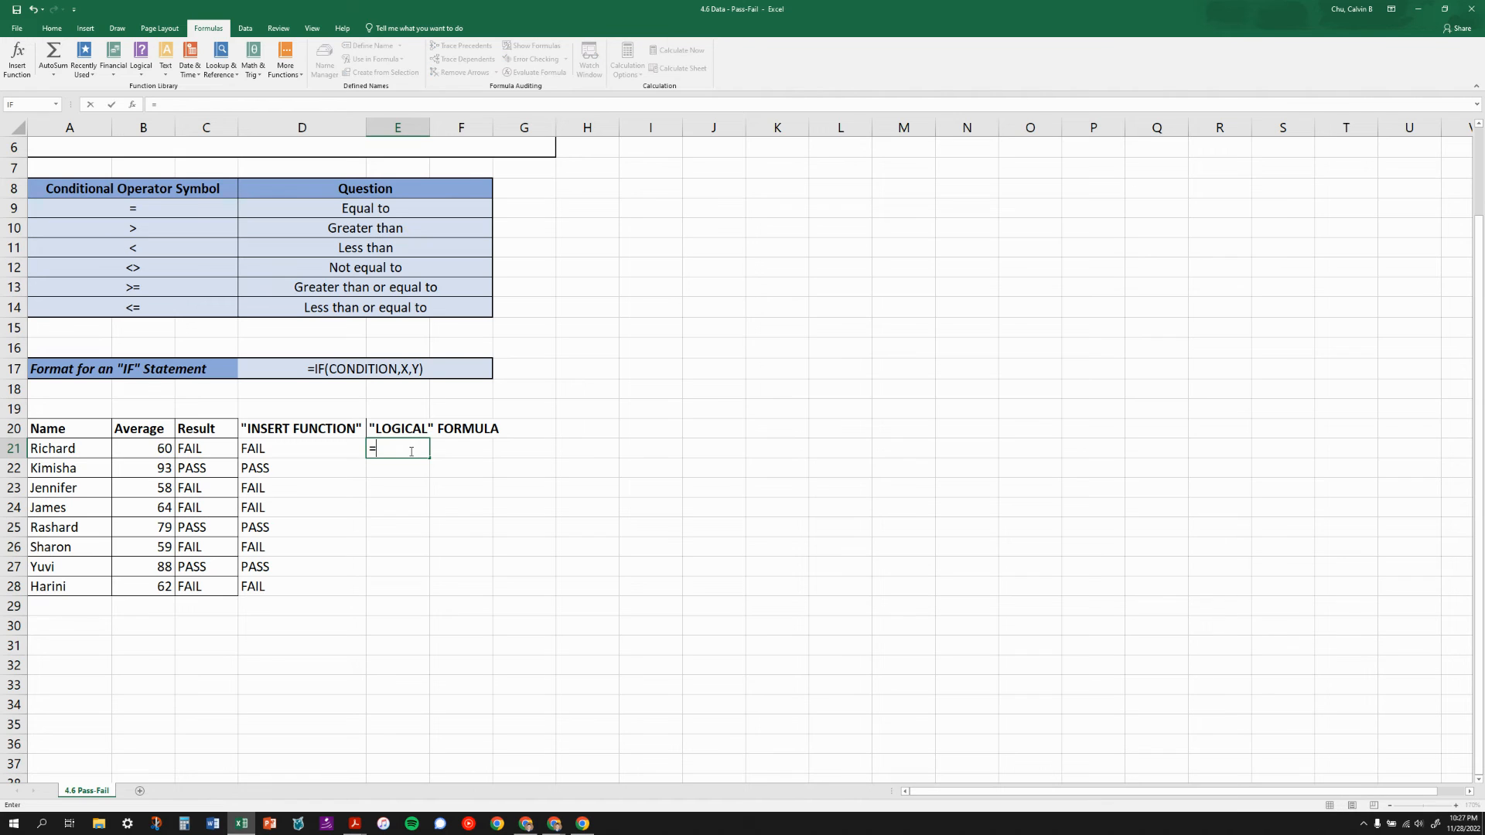
{"action": "key", "text": "BackSpace"}
{"action": "left_click", "coordinate": [140, 68]}
{"action": "left_click", "coordinate": [152, 115]}
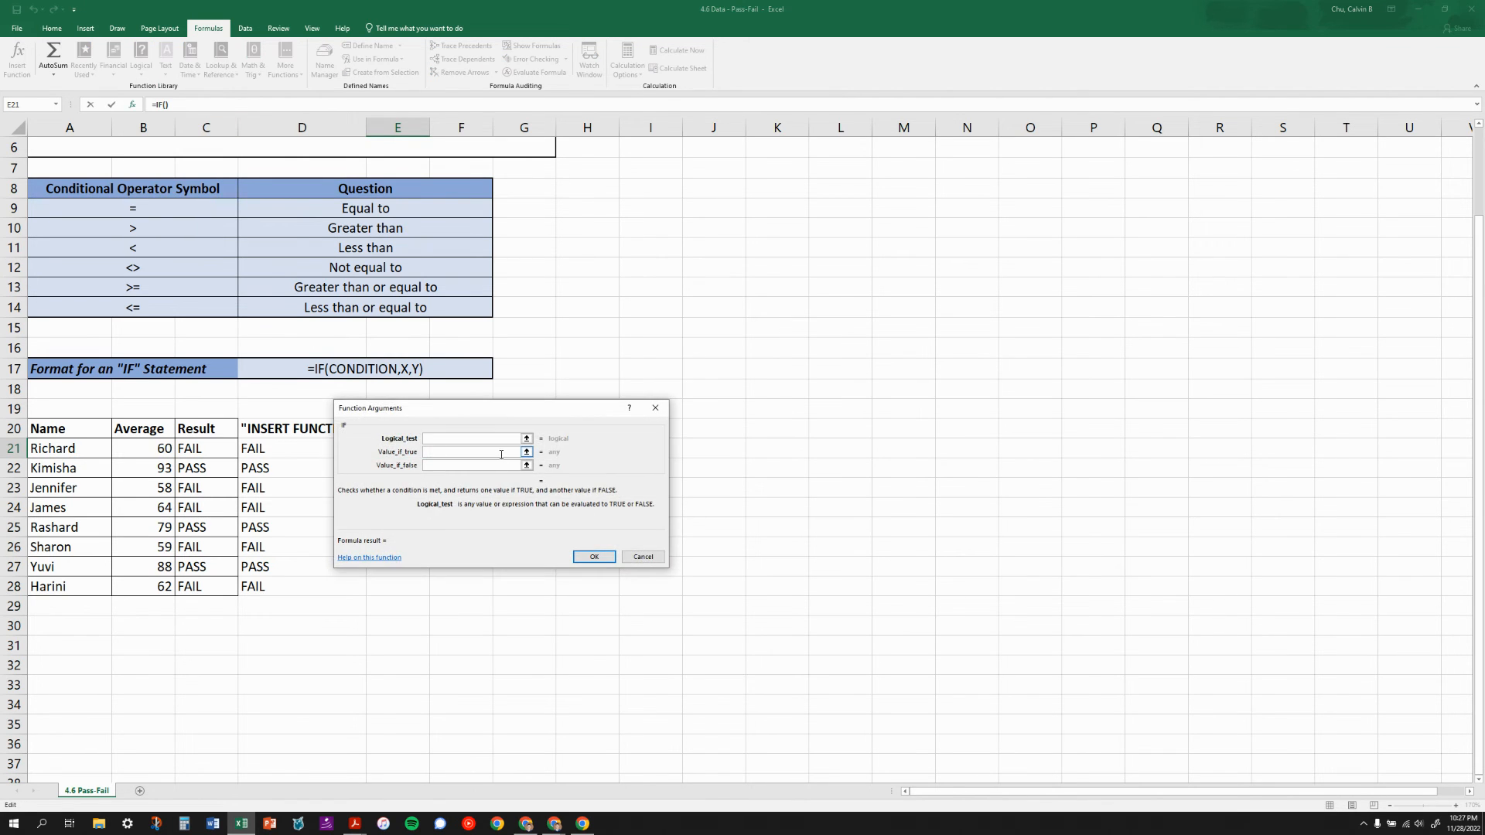
{"action": "left_click", "coordinate": [146, 450]}
{"action": "type", "text": ">64"}
{"action": "key", "text": "Tab"}
{"action": "type", "text": "\"PASS\""}
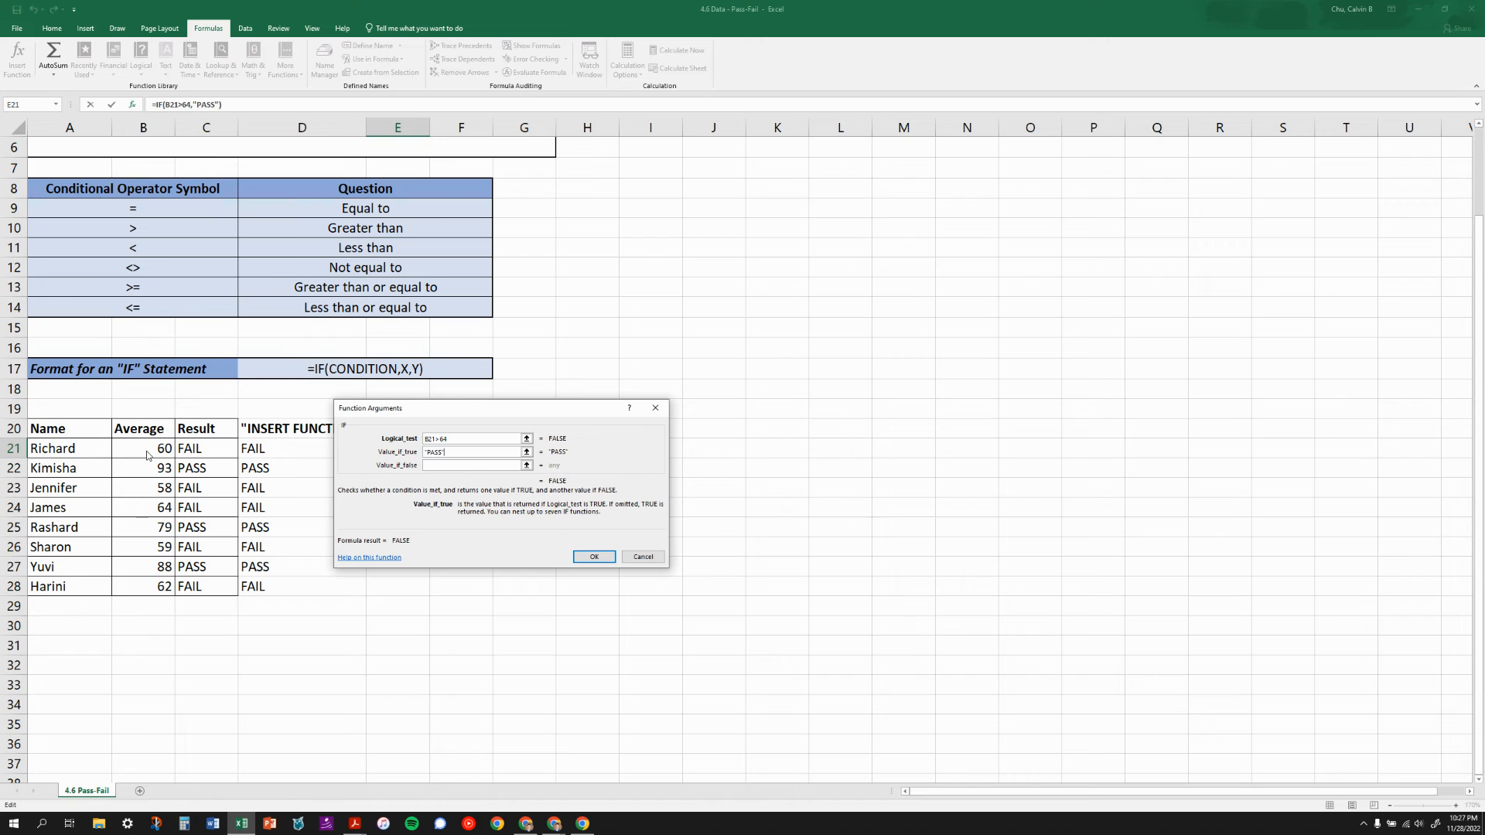
{"action": "key", "text": "Tab"}
{"action": "type", "text": "\""}
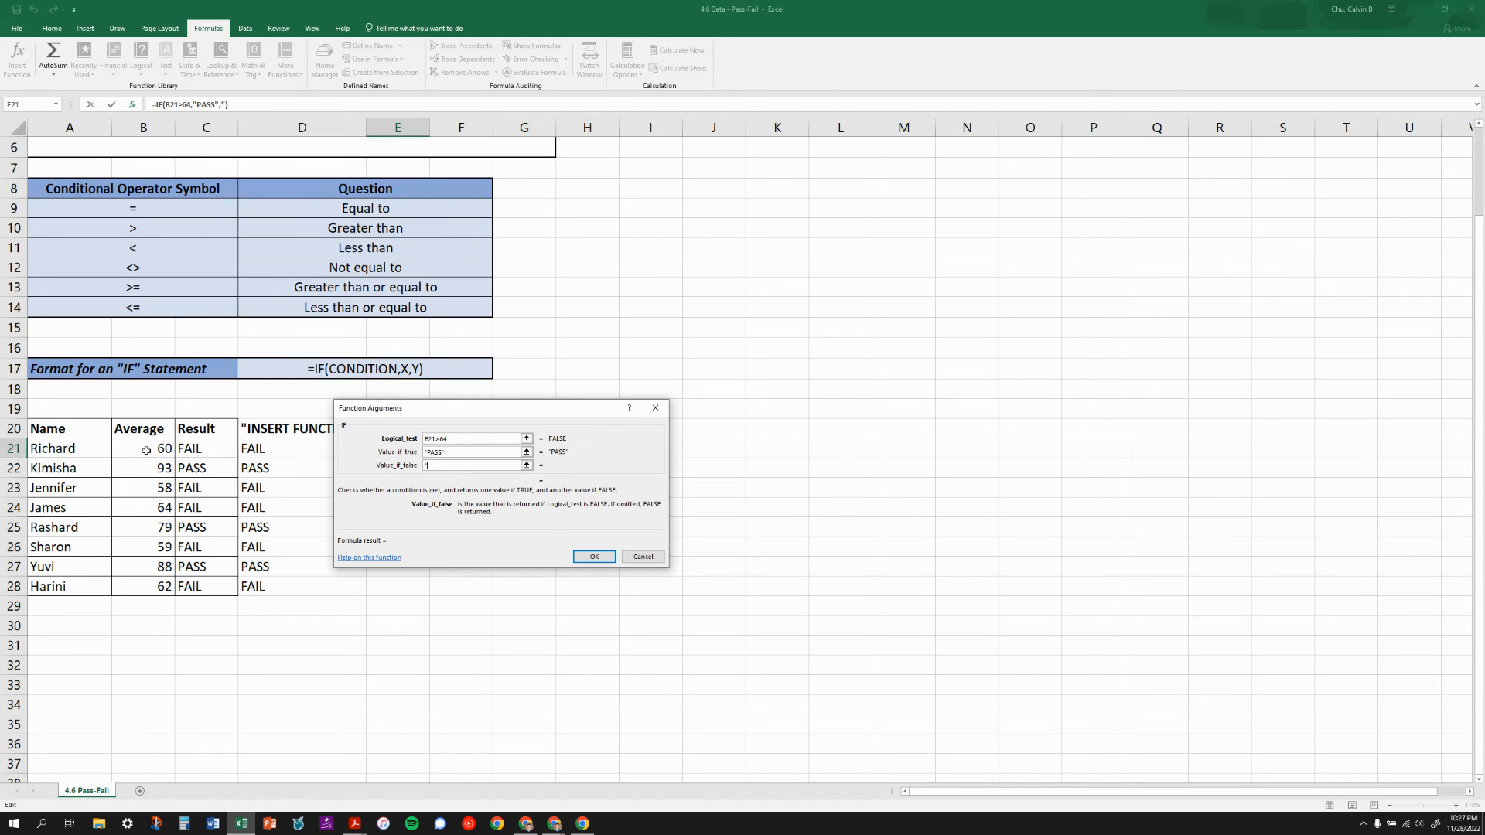
{"action": "type", "text": "FAIL\""}
{"action": "key", "text": "BackSpace"}
{"action": "key", "text": "BackSpace"}
{"action": "left_click", "coordinate": [592, 557]}
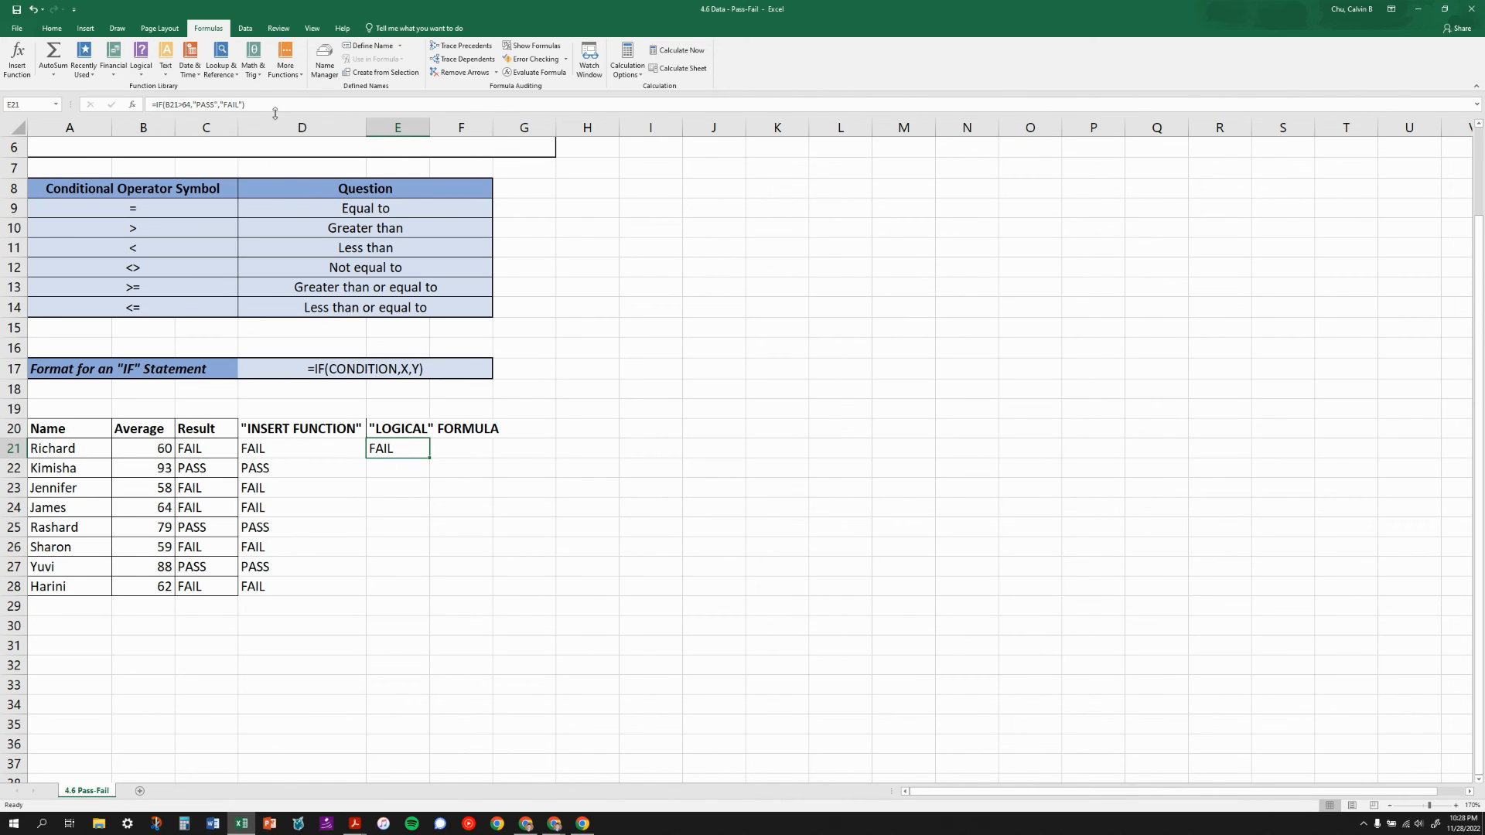
- Review the IF formula in E21 and clear the cell
{"action": "left_click", "coordinate": [228, 104]}
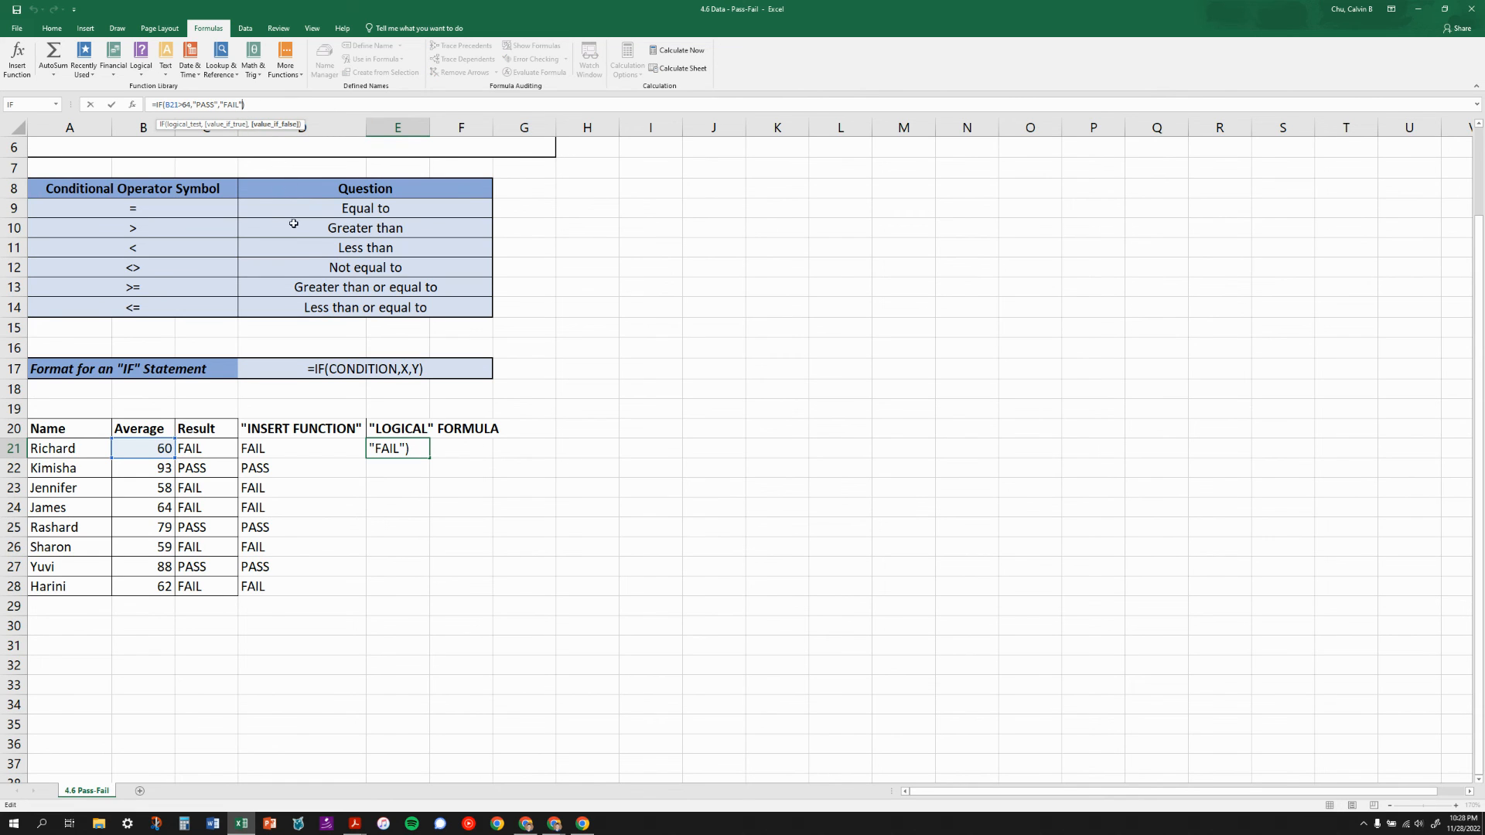
{"action": "left_click", "coordinate": [447, 449]}
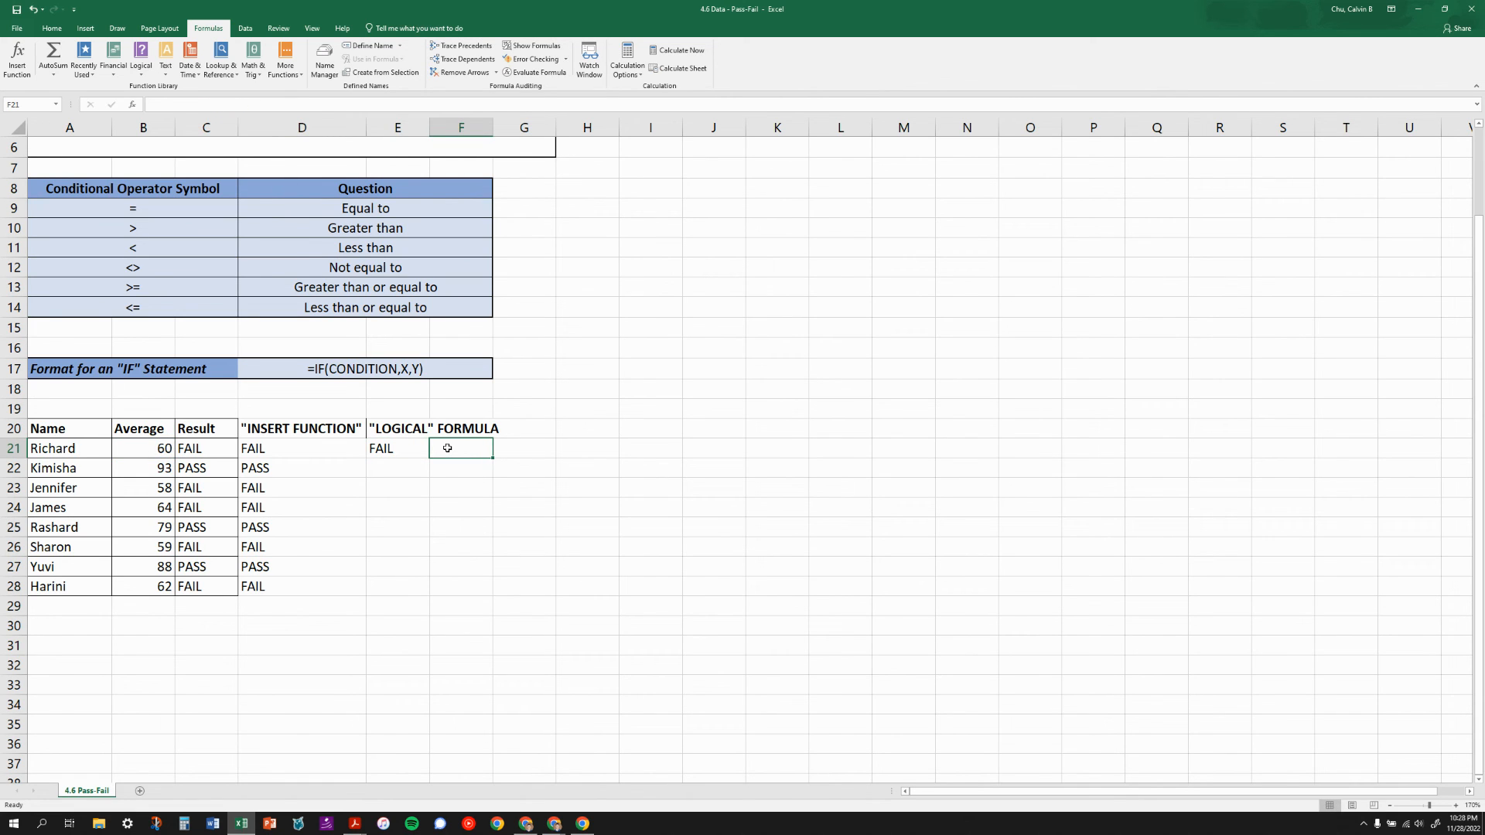
{"action": "key", "text": "Left"}
{"action": "key", "text": "Left"}
{"action": "key", "text": "Right"}
{"action": "key", "text": "Right"}
{"action": "key", "text": "Left"}
{"action": "key", "text": "Delete"}
- Try the formula =IF(B21>64,PASS,FAIL) in E21, without quotation marks around PASS and FAIL, and clear the cell again
{"action": "type", "text": "="}
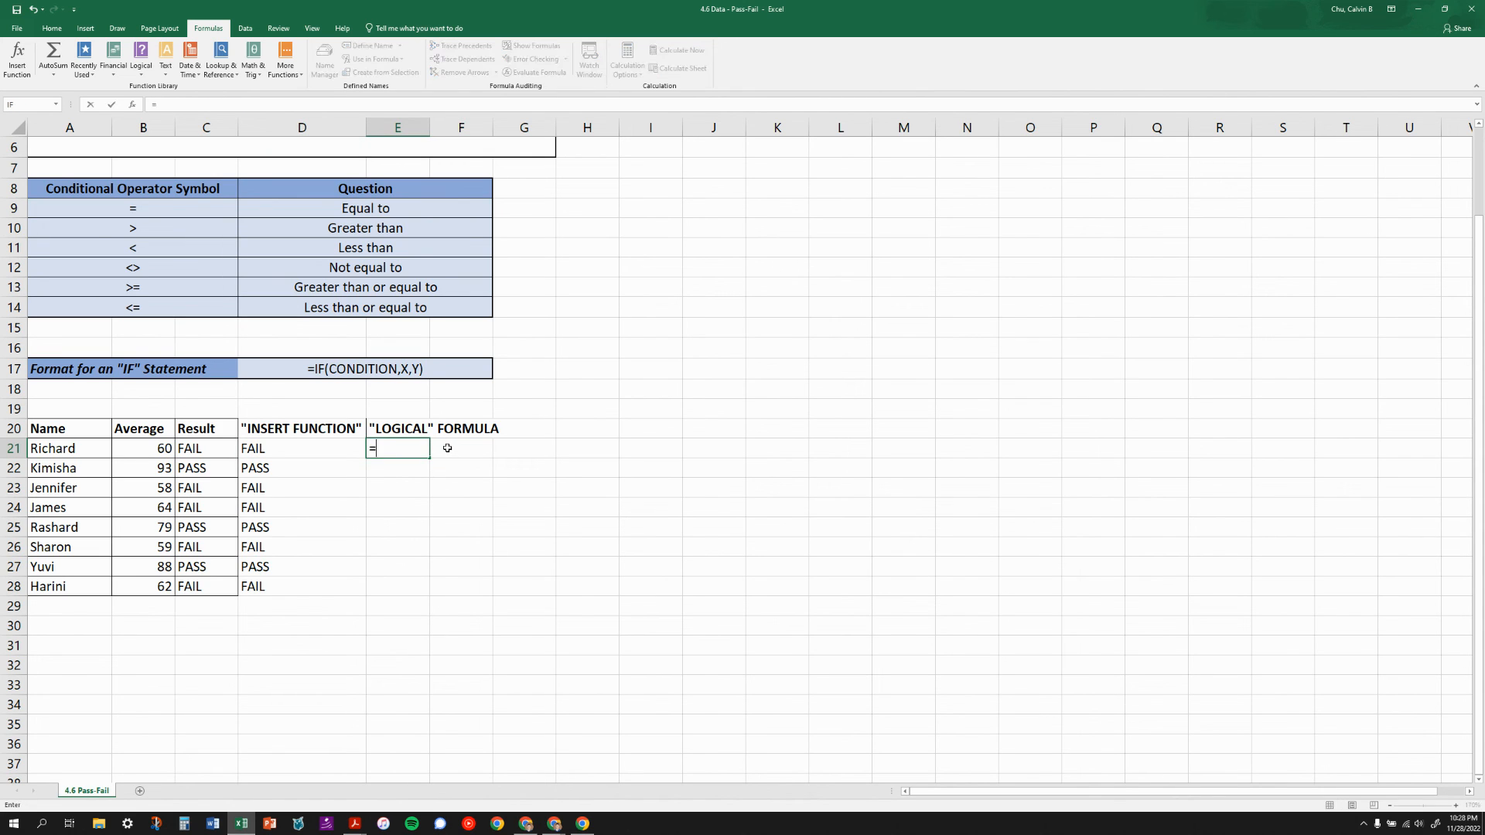
{"action": "type", "text": "if("}
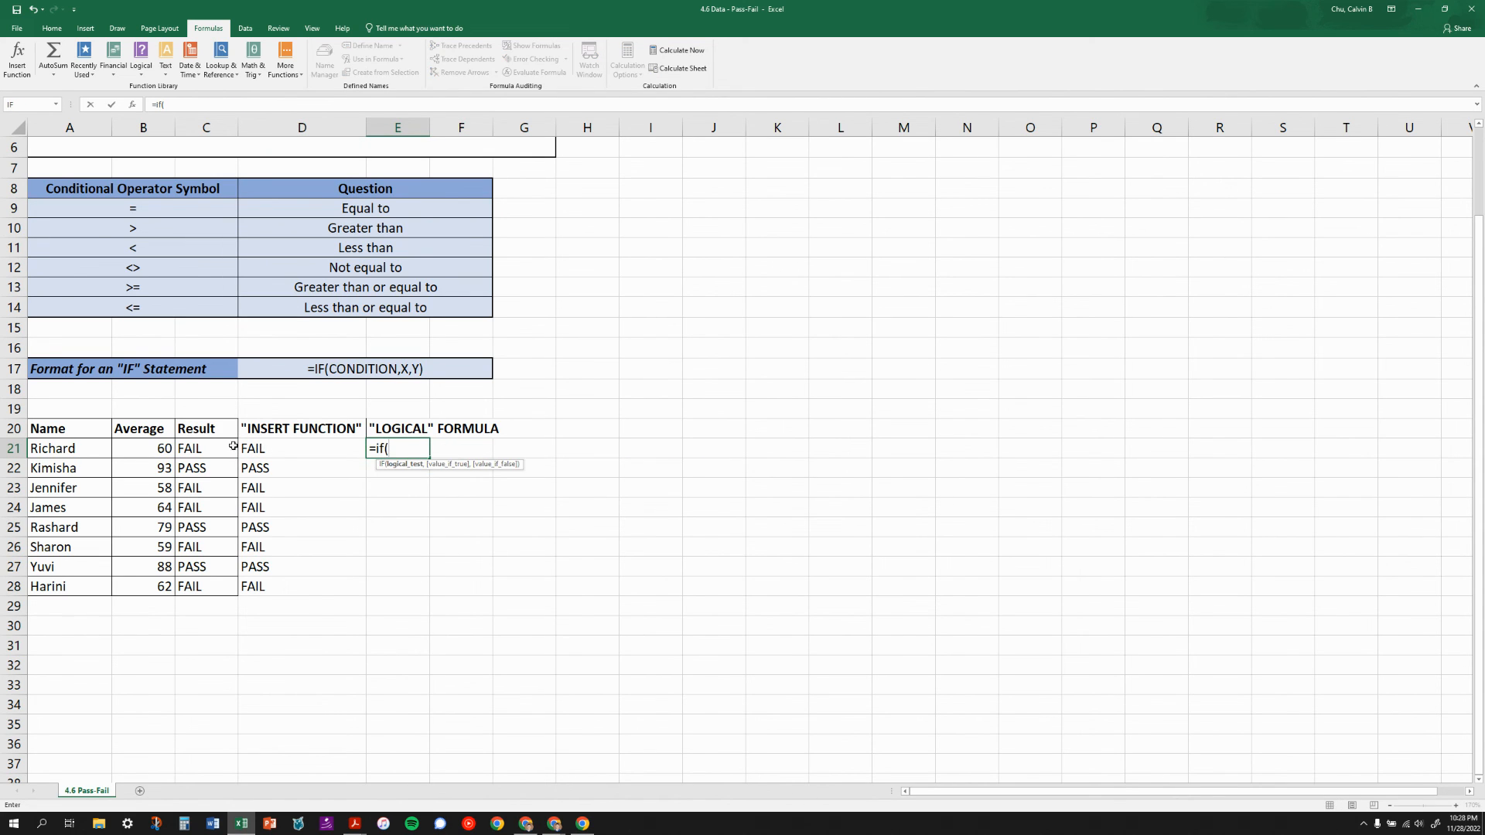
{"action": "left_click", "coordinate": [137, 452]}
{"action": "type", "text": ">6"}
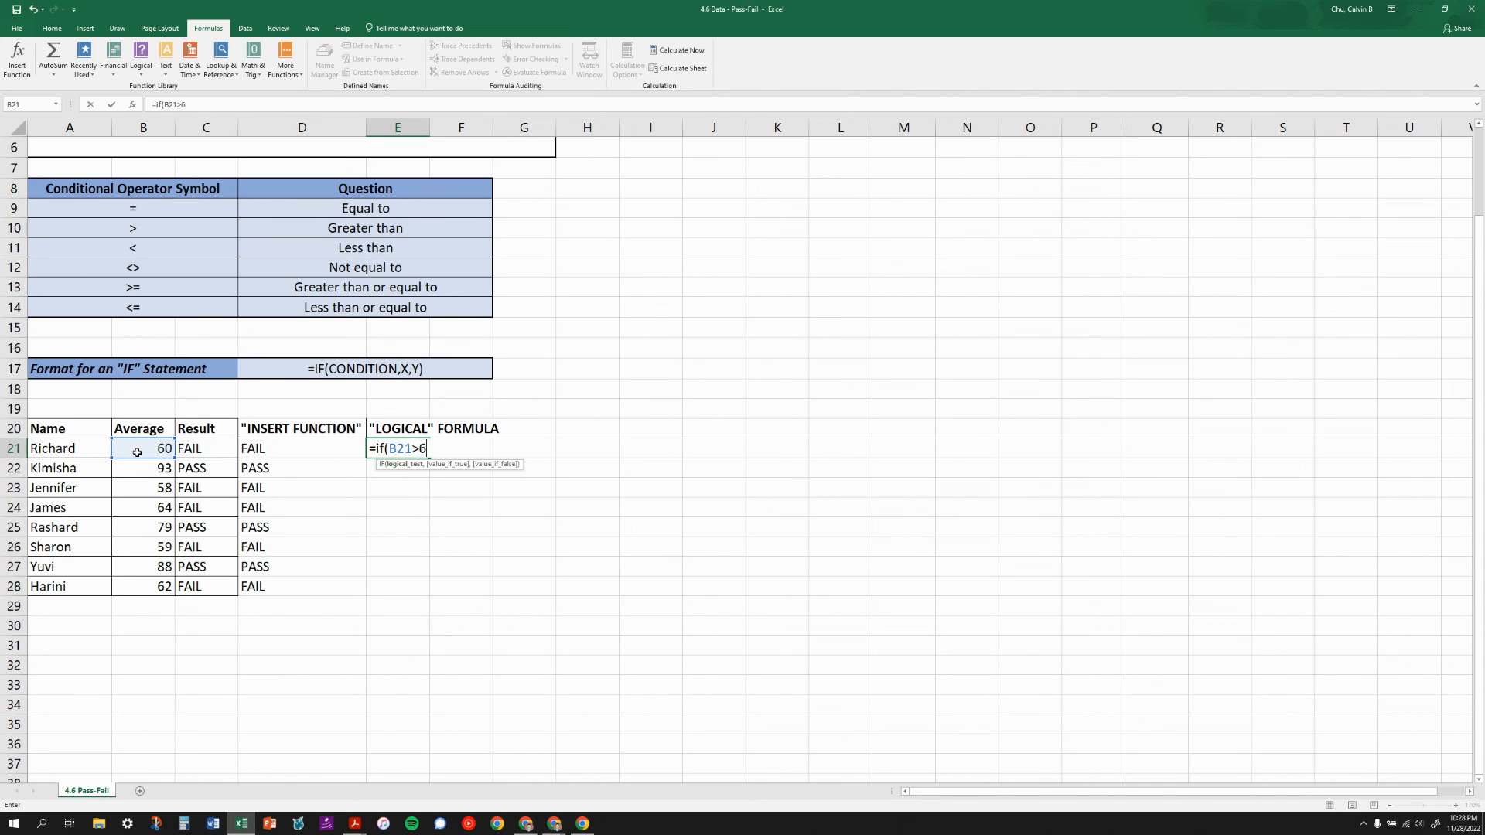
{"action": "type", "text": "4,PASS,FAIL)"}
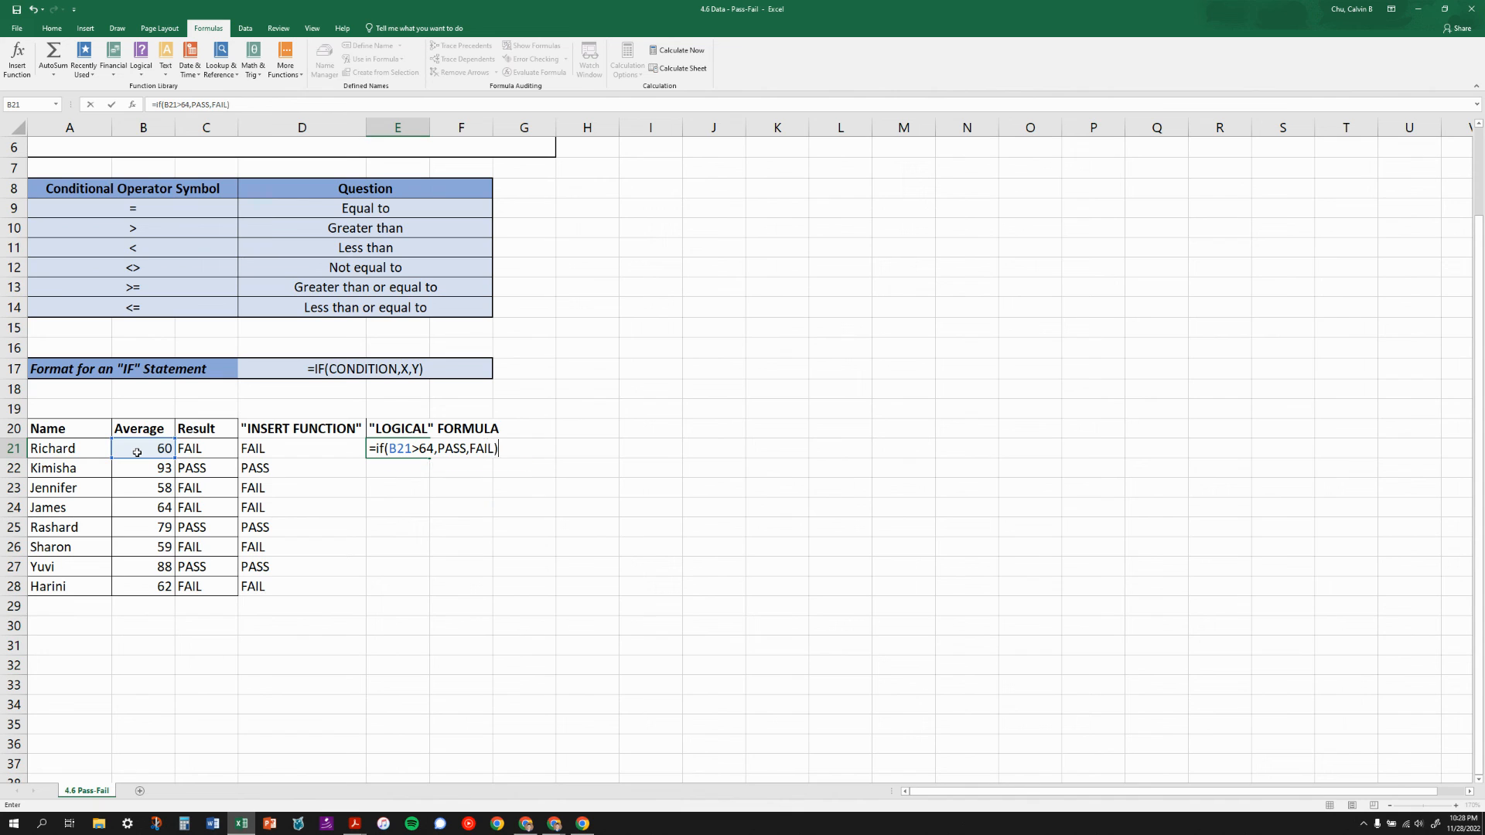
{"action": "key", "text": "Return"}
{"action": "key", "text": "Up"}
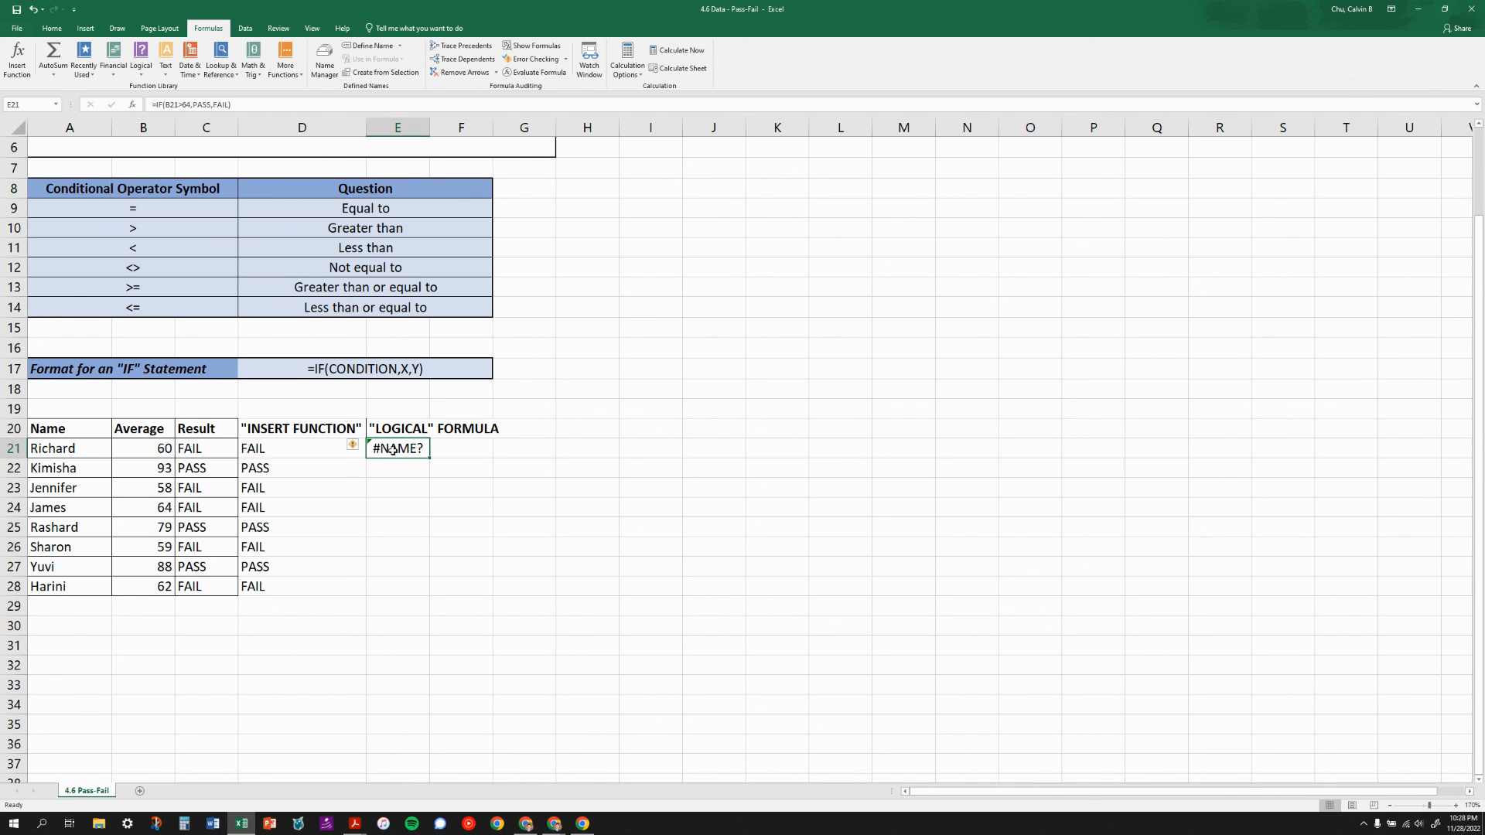
{"action": "key", "text": "Delete"}
- Test the result formulas in row 21 by changing the average in B21 to 70 and setting it back to 60
{"action": "left_click", "coordinate": [209, 455]}
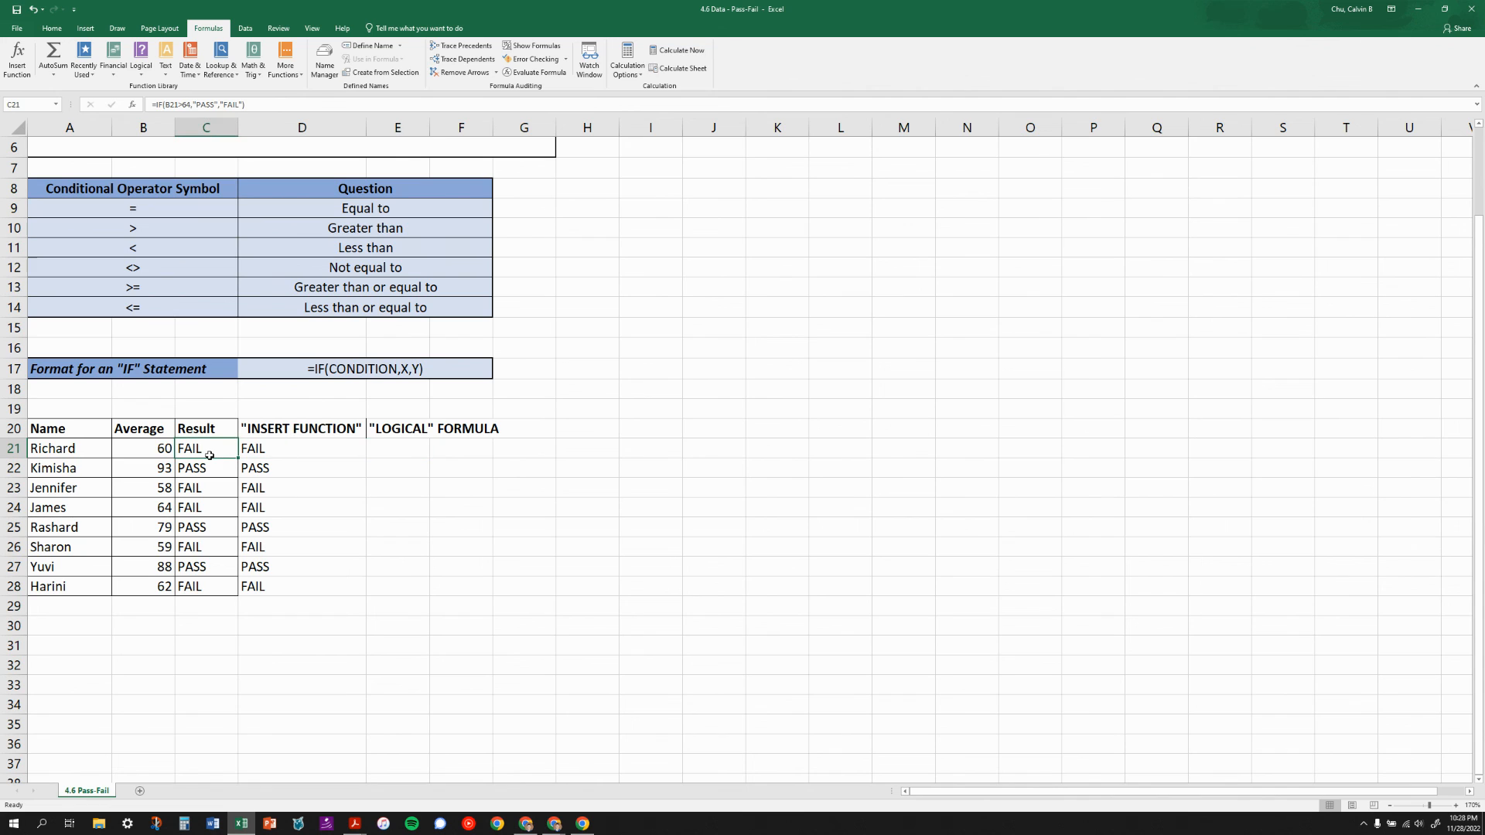
{"action": "left_click", "coordinate": [159, 456]}
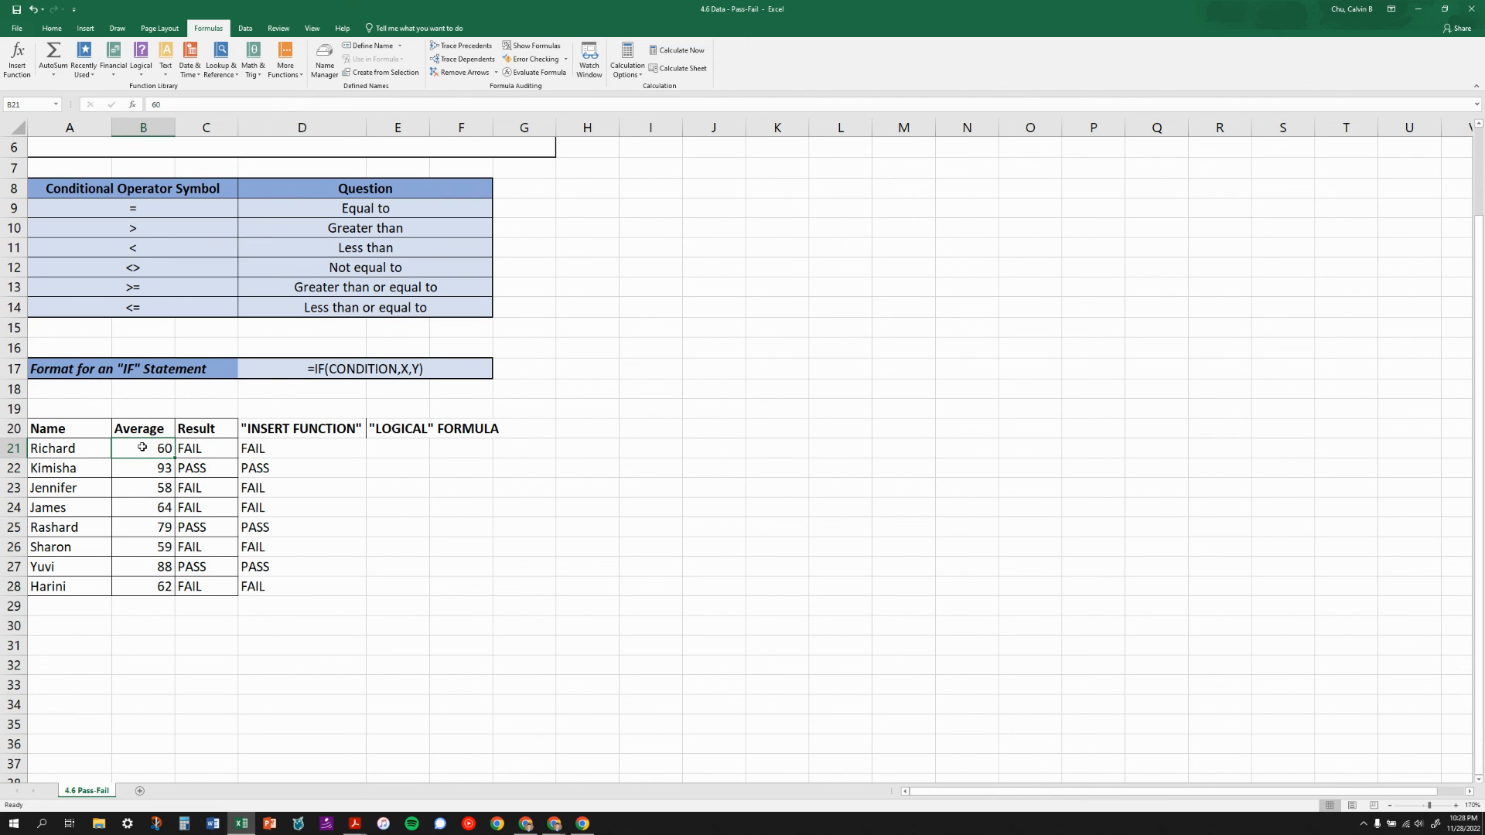
{"action": "type", "text": "70"}
{"action": "key", "text": "Return"}
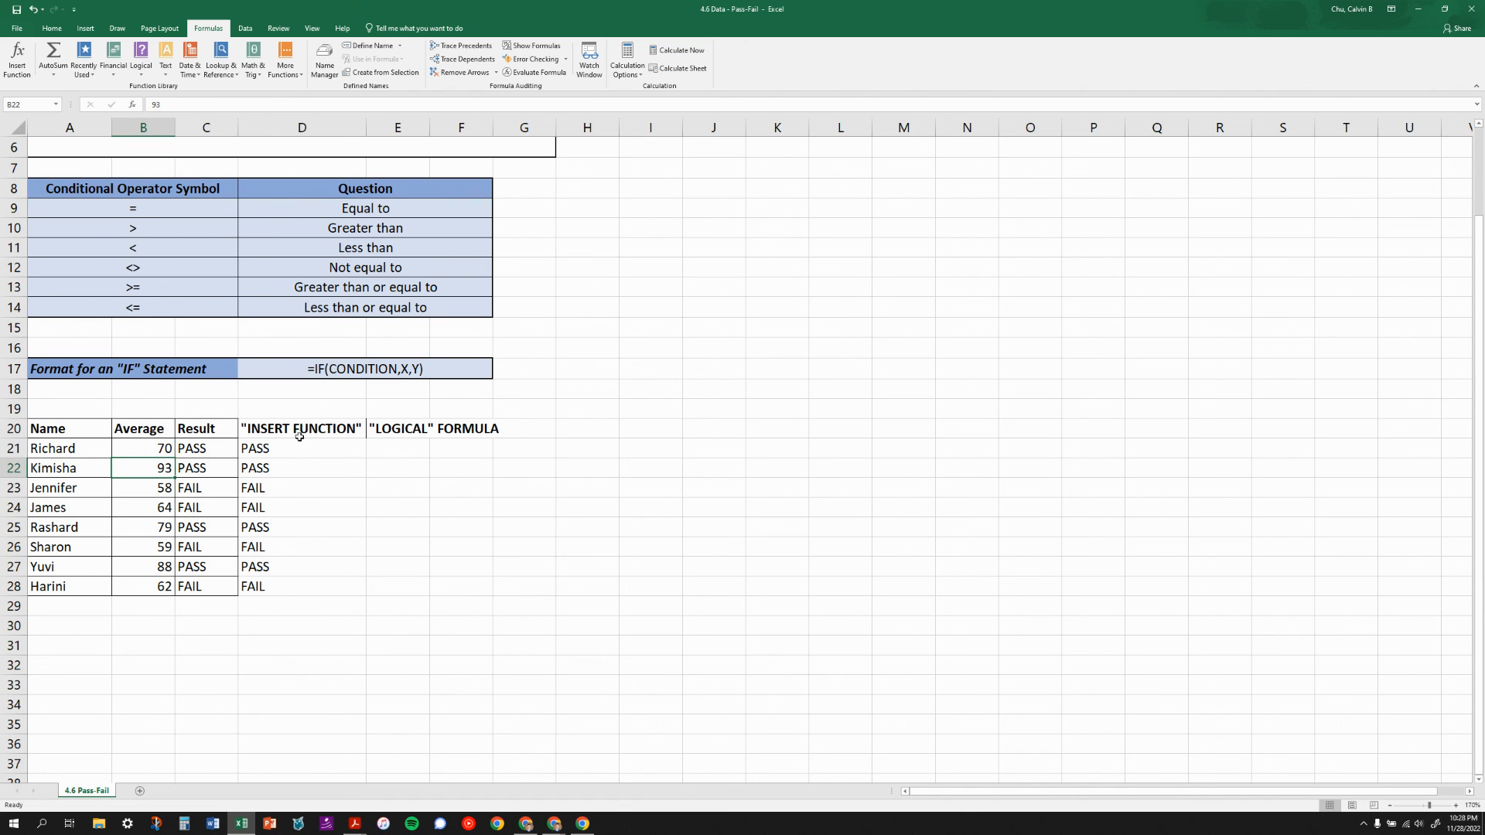
{"action": "left_click", "coordinate": [144, 451]}
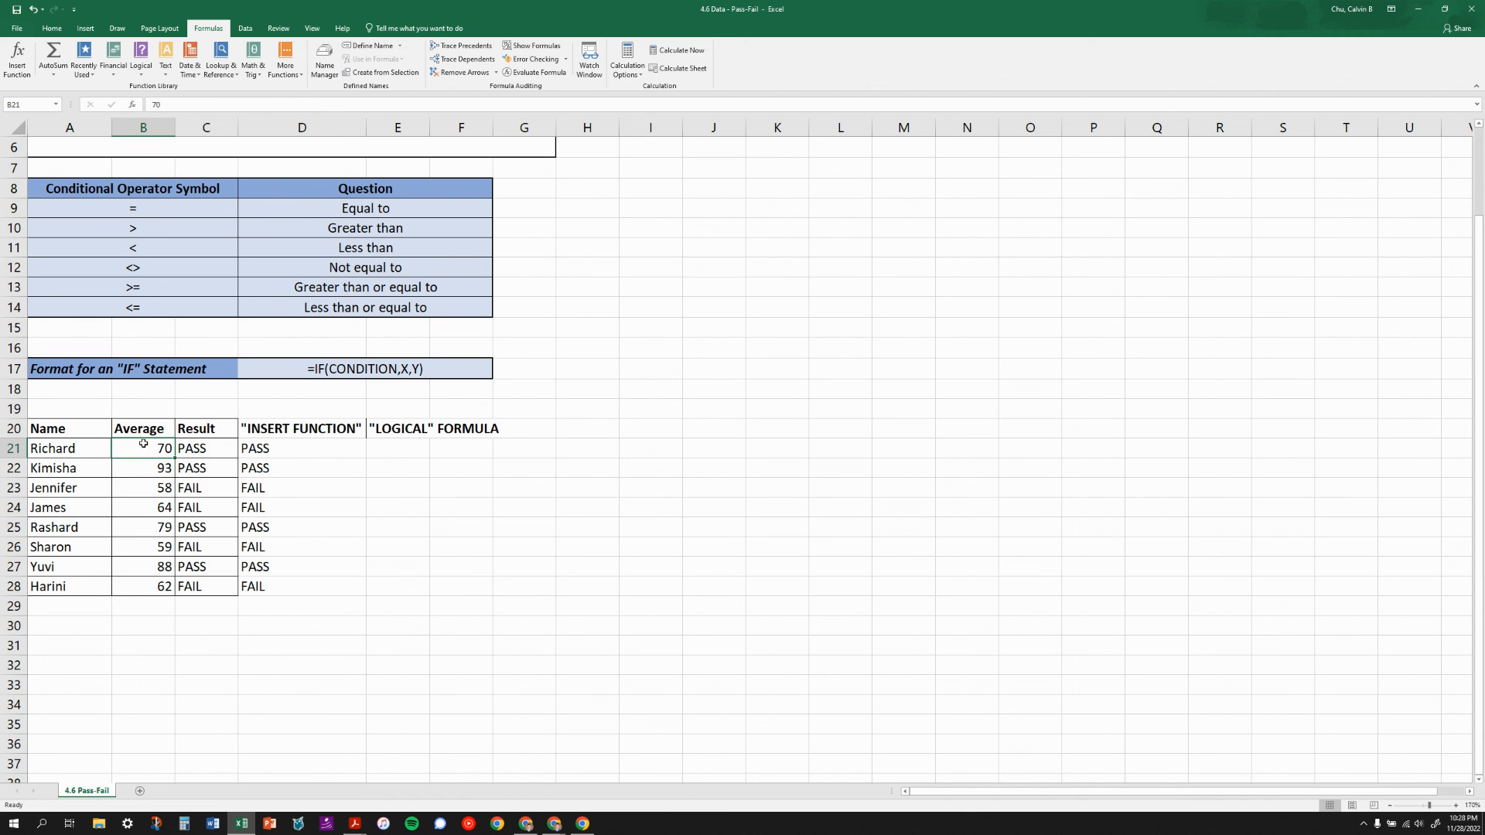
{"action": "type", "text": "60"}
{"action": "key", "text": "Return"}
{"action": "left_click", "coordinate": [194, 448]}
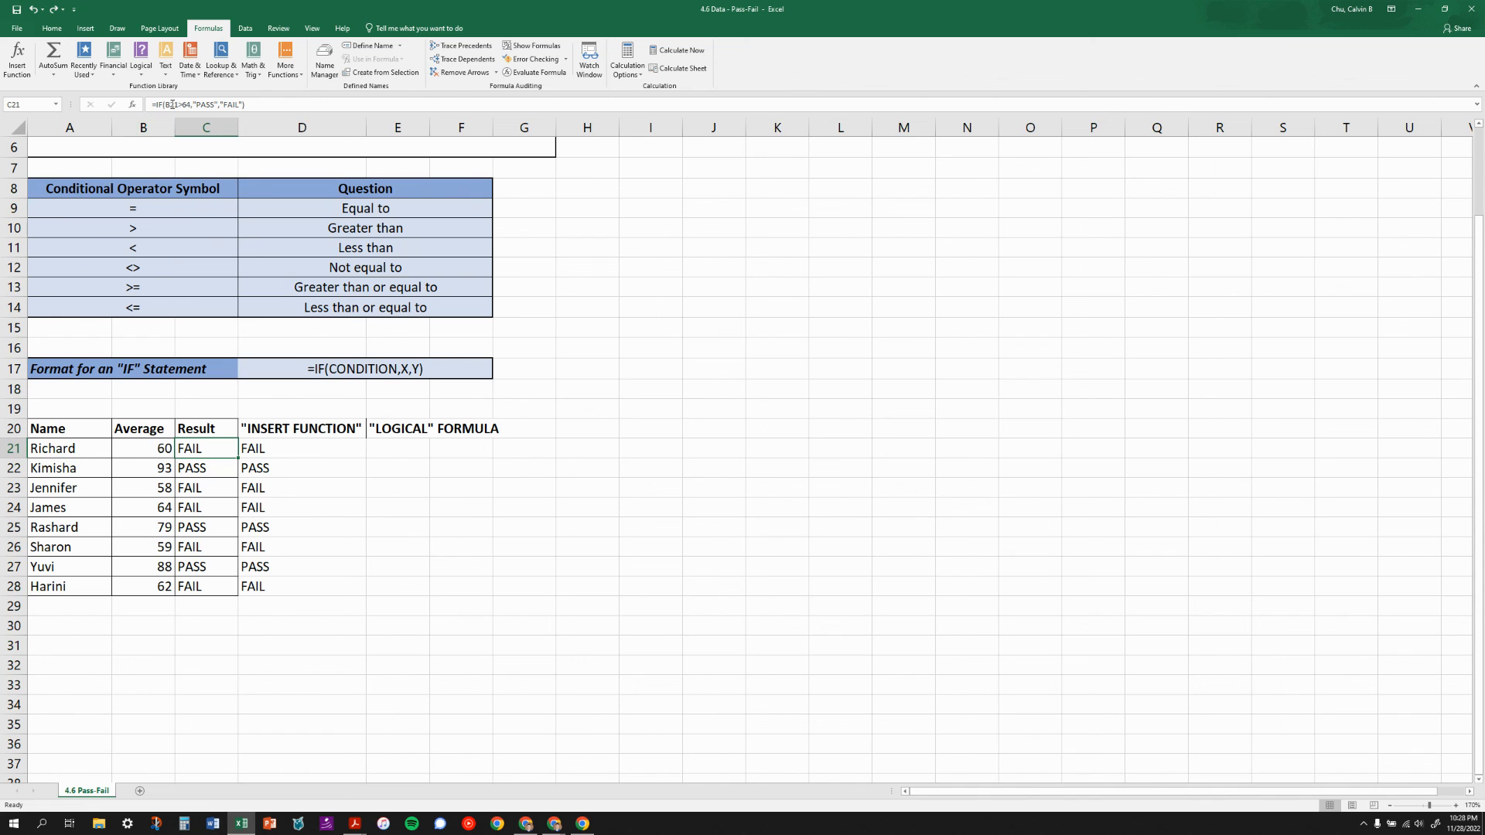